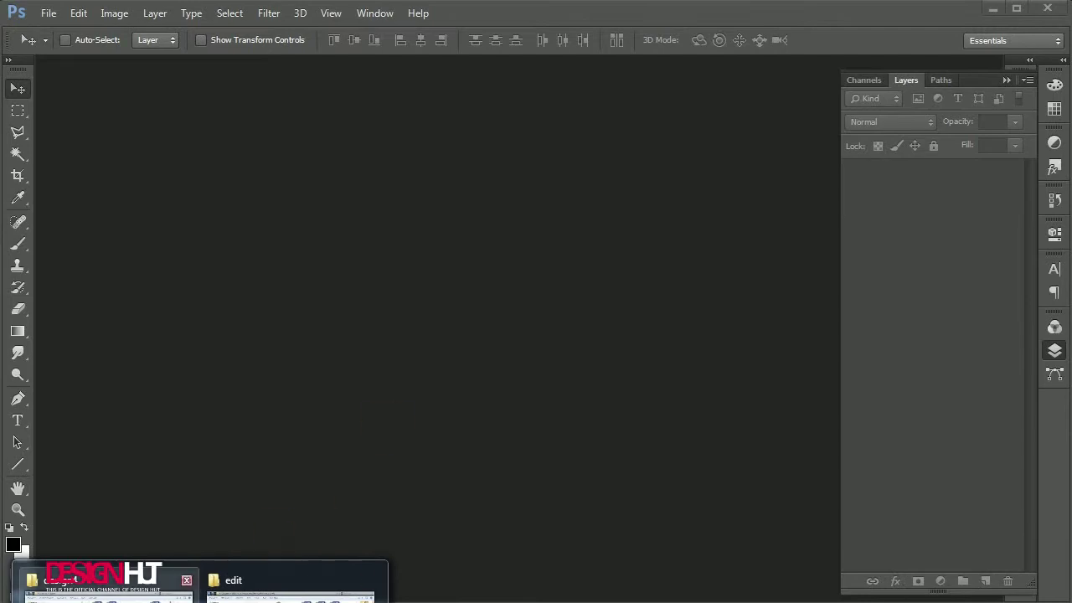
# Step: Open road-wallpaper-21.jpg and duplicate its Background layer
pyautogui.moveTo(674, 144); pyautogui.dragTo(540, 366)
pyautogui.hotkey('ctrl', '+')
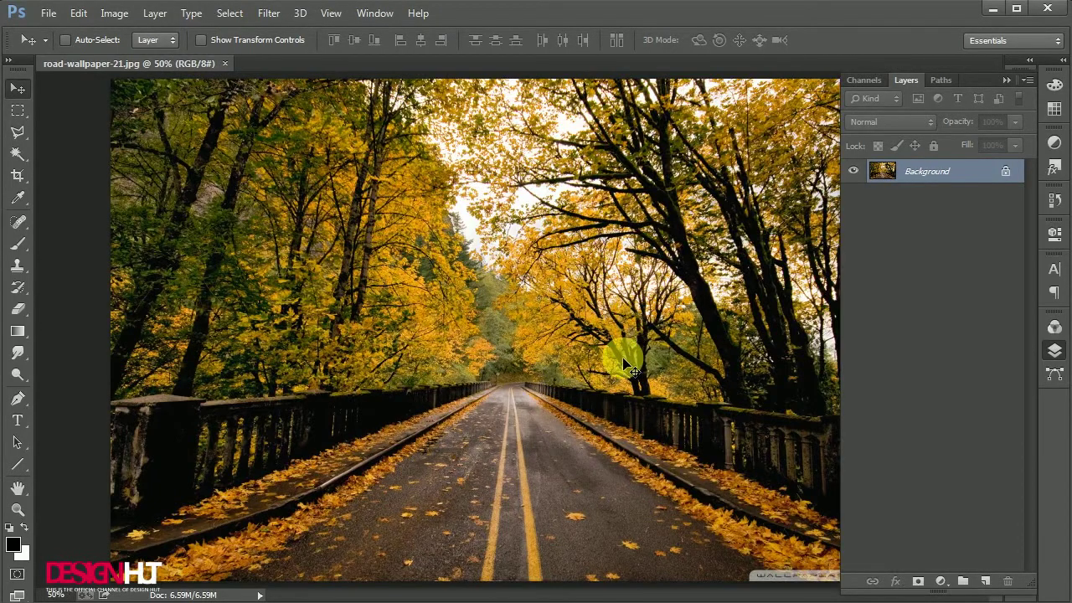
pyautogui.rightClick(954, 167)
pyautogui.press('Escape')
pyautogui.hotkey('ctrl', 'j')
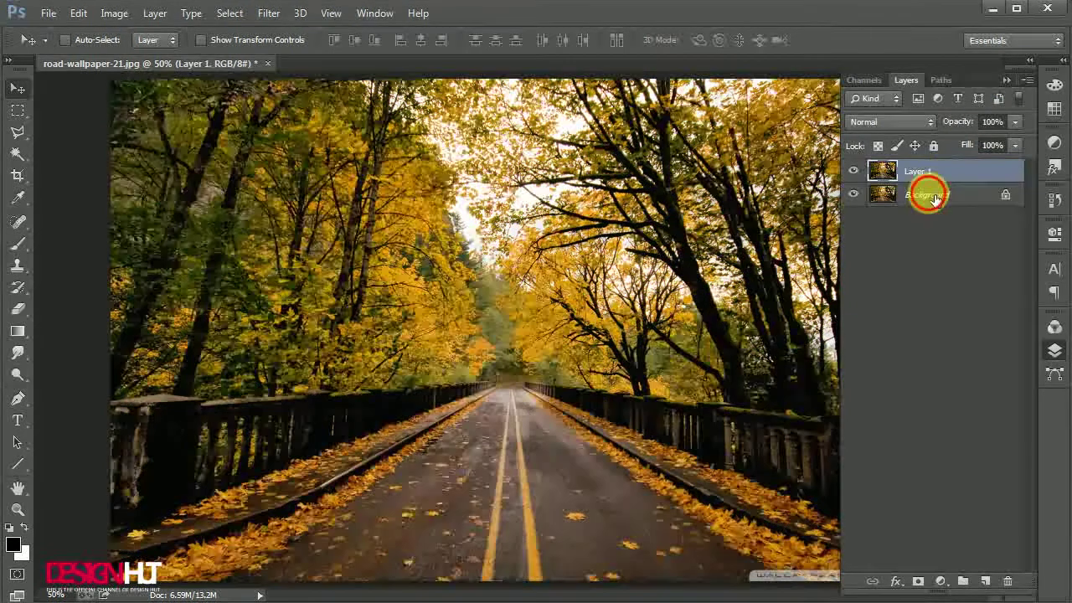
# Step: Fill the original Background layer with white
pyautogui.click(936, 197)
pyautogui.click(24, 527)
pyautogui.hotkey('alt', 'BackSpace')
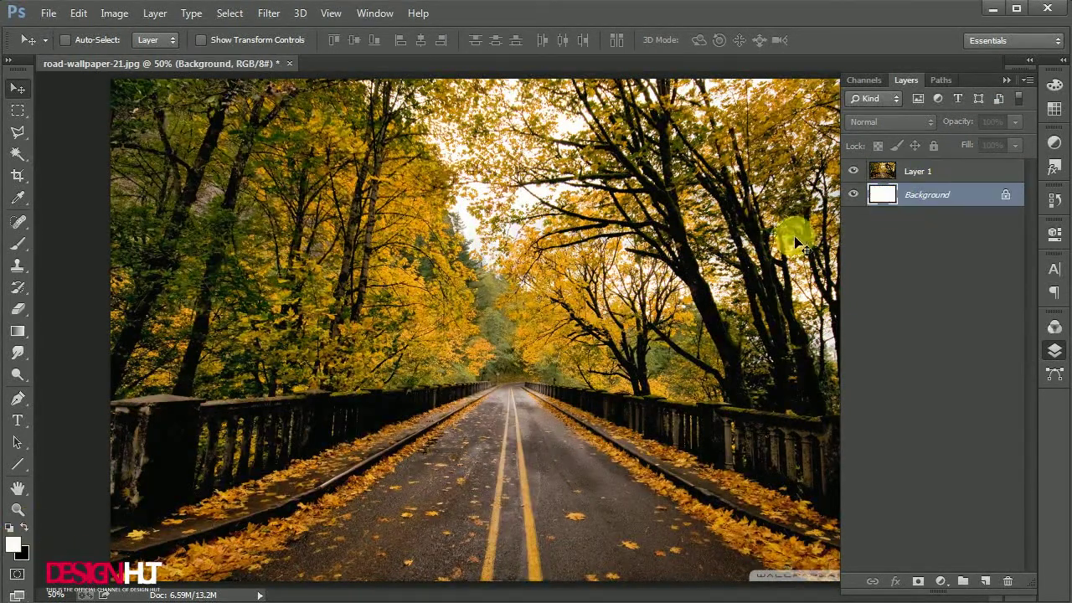
# Step: Convert Layer 1 to a smart object
pyautogui.click(931, 176)
pyautogui.rightClick(934, 180)
pyautogui.click(817, 149)
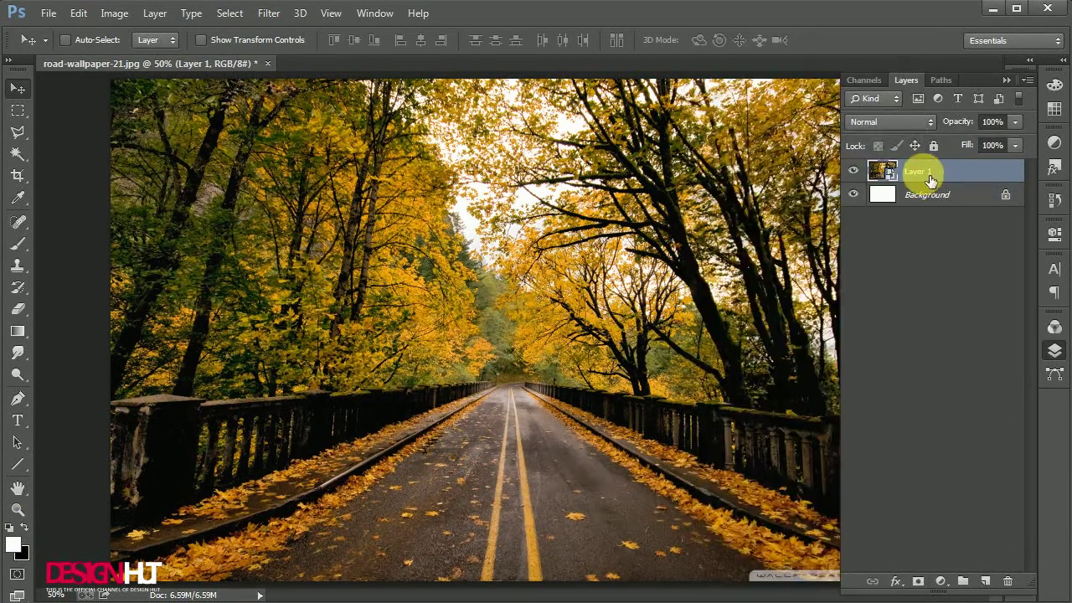
# Step: Duplicate the Layer 1 smart object and rasterize the copy
pyautogui.hotkey('ctrl', 'j')
pyautogui.click(17, 309)
pyautogui.click(409, 342)
pyautogui.click(530, 256)
pyautogui.click(20, 89)
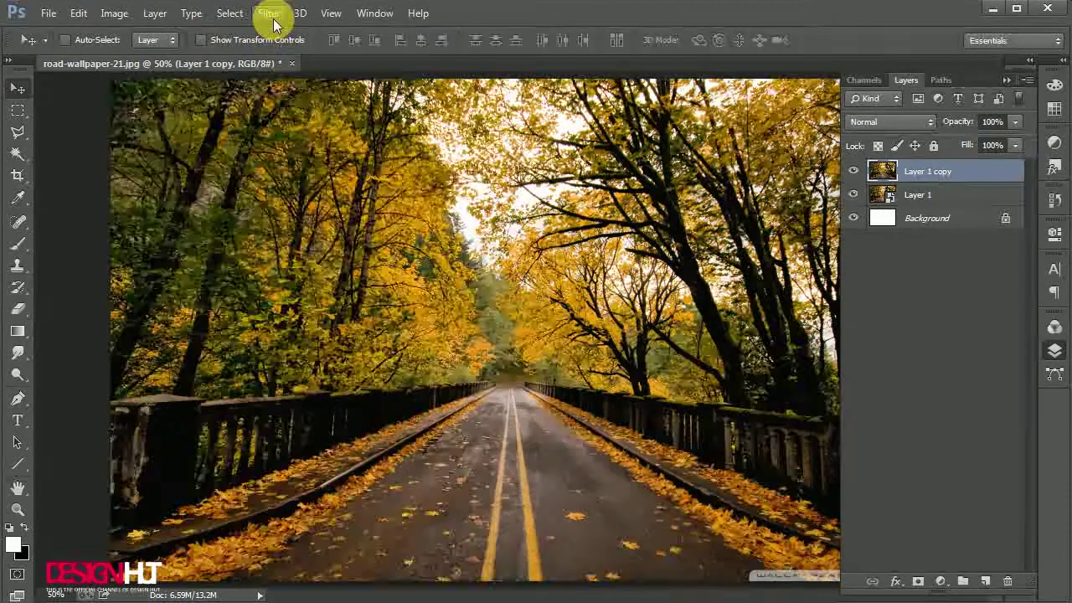
# Step: Apply a 27 px Tilt-Shift blur to Layer 1 copy, keeping the focus on the road in the foreground
pyautogui.click(269, 12)
pyautogui.moveTo(337, 197)
pyautogui.click(525, 229)
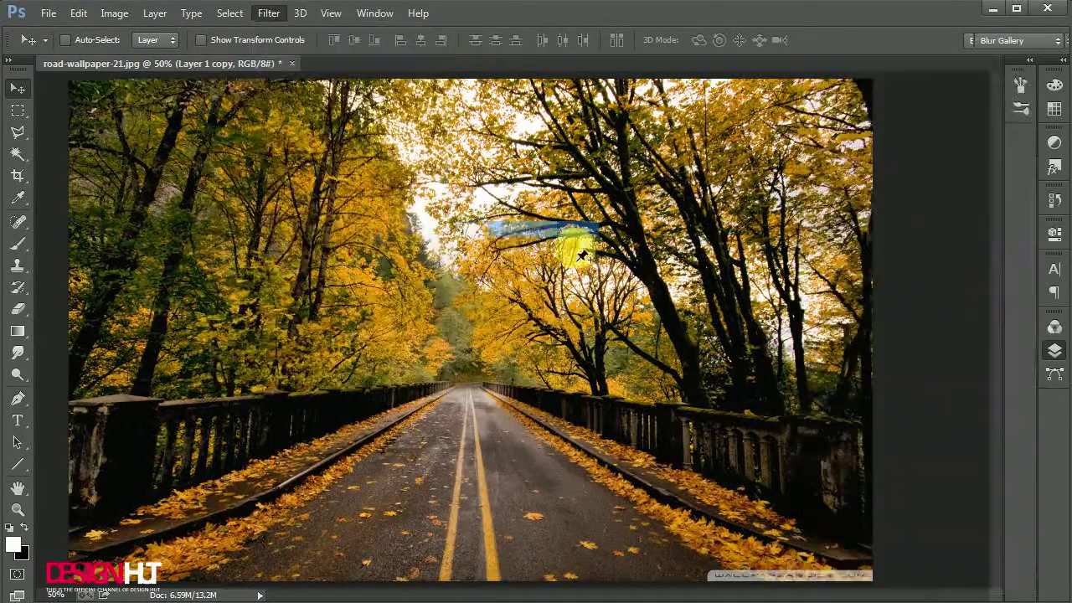
pyautogui.moveTo(439, 327); pyautogui.dragTo(425, 553)
pyautogui.moveTo(944, 230); pyautogui.dragTo(960, 237)
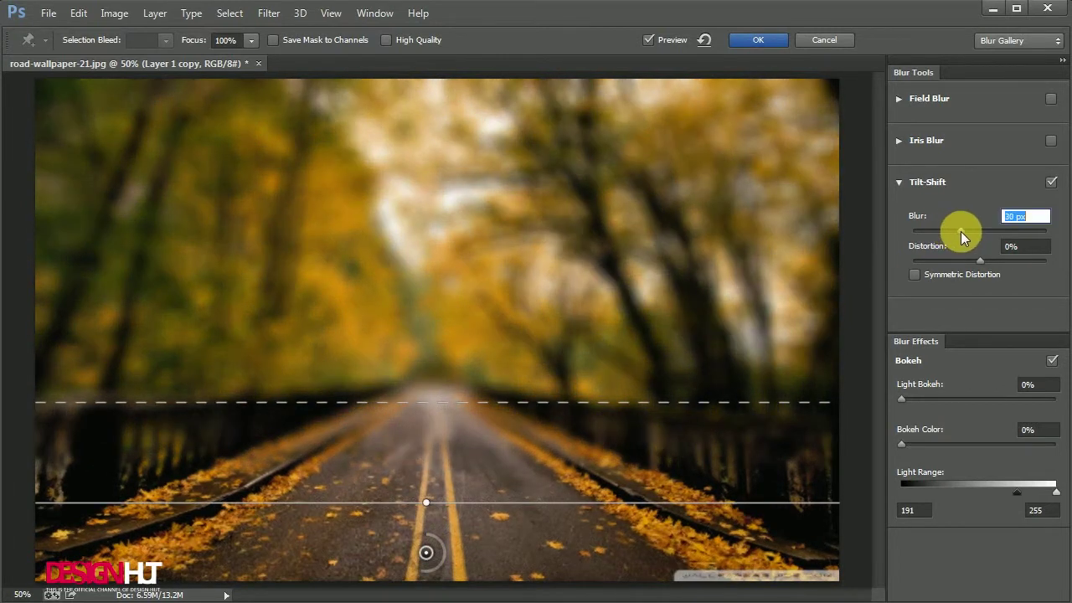
pyautogui.moveTo(958, 231); pyautogui.dragTo(957, 226)
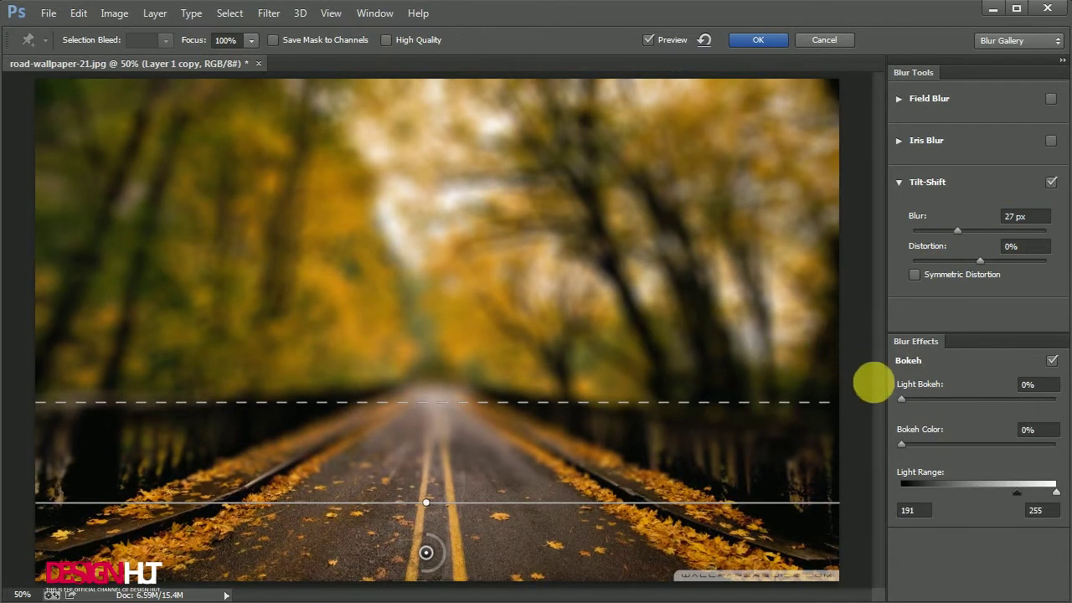
pyautogui.press('Return')
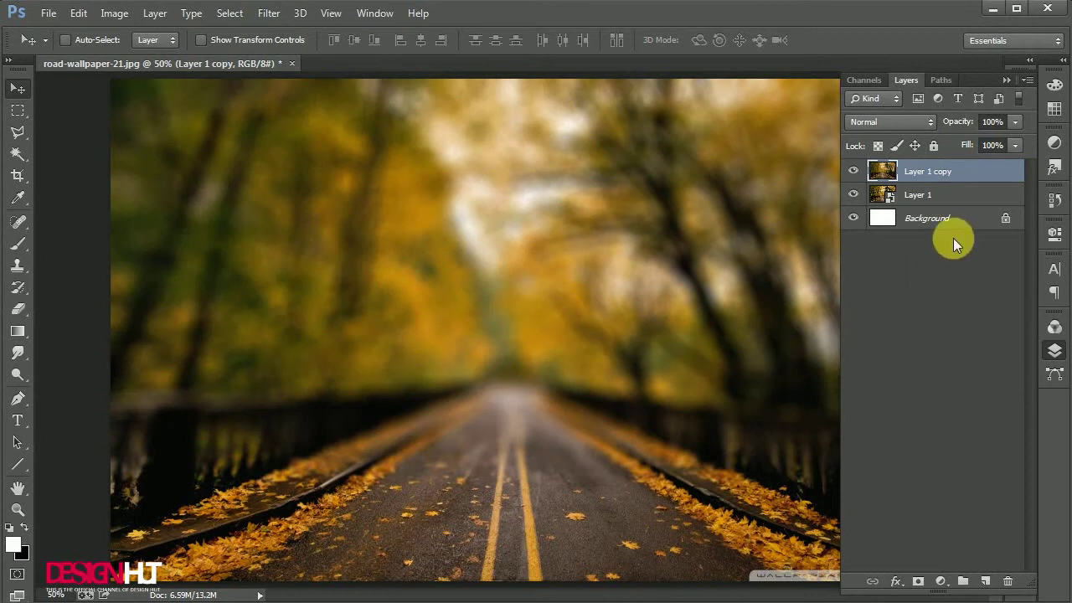
# Step: Duplicate Layer 1 again, place the copy at the top of the layer stack and rasterize it
pyautogui.click(952, 199)
pyautogui.hotkey('ctrl', 'j')
pyautogui.moveTo(914, 196); pyautogui.dragTo(909, 170)
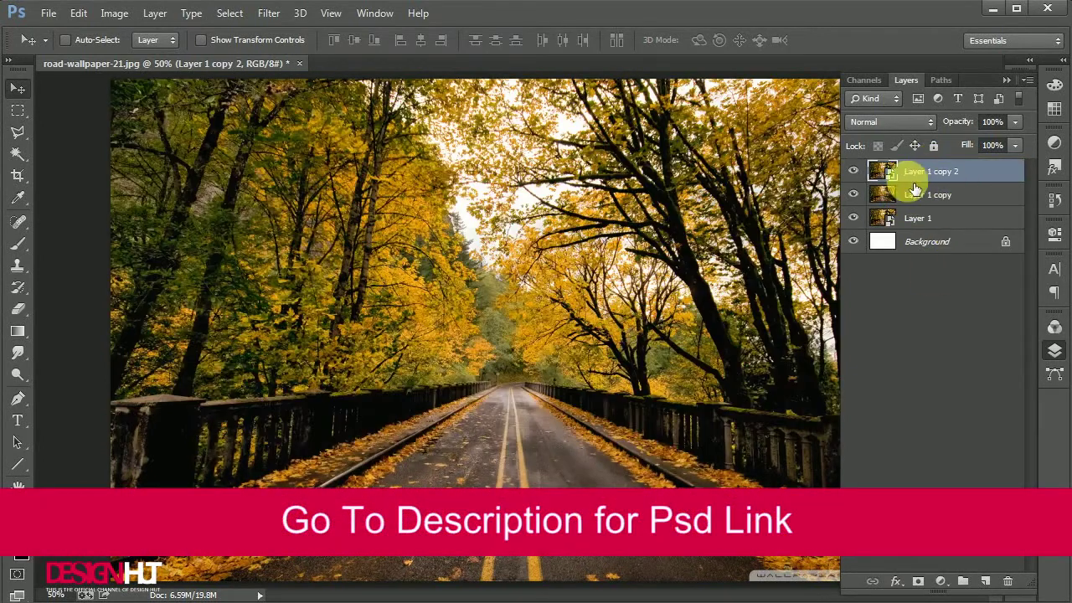
pyautogui.click(18, 308)
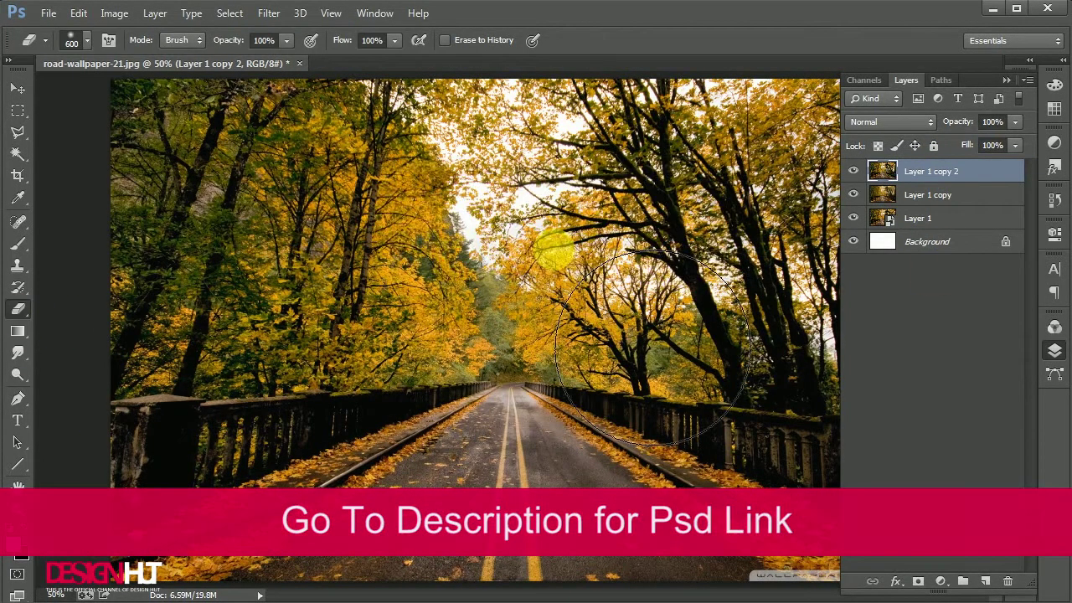
# Step: Copy a lasso selection of the trees around the road's far end to a new layer and hide Layer 1 copy 2
pyautogui.click(17, 131)
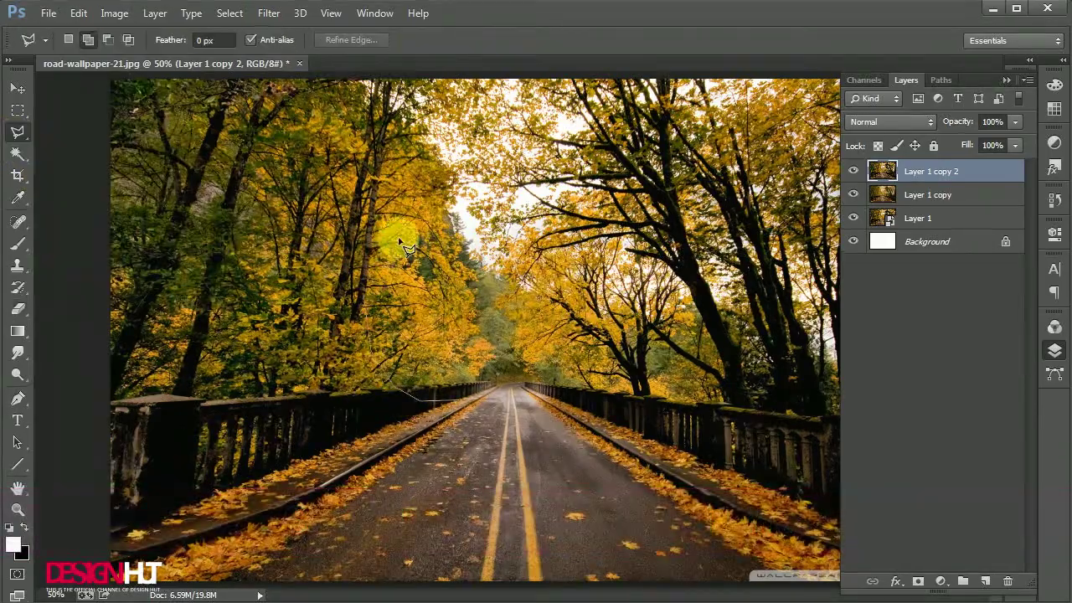
pyautogui.click(599, 398)
pyautogui.doubleClick(571, 420)
pyautogui.hotkey('ctrl', 'j')
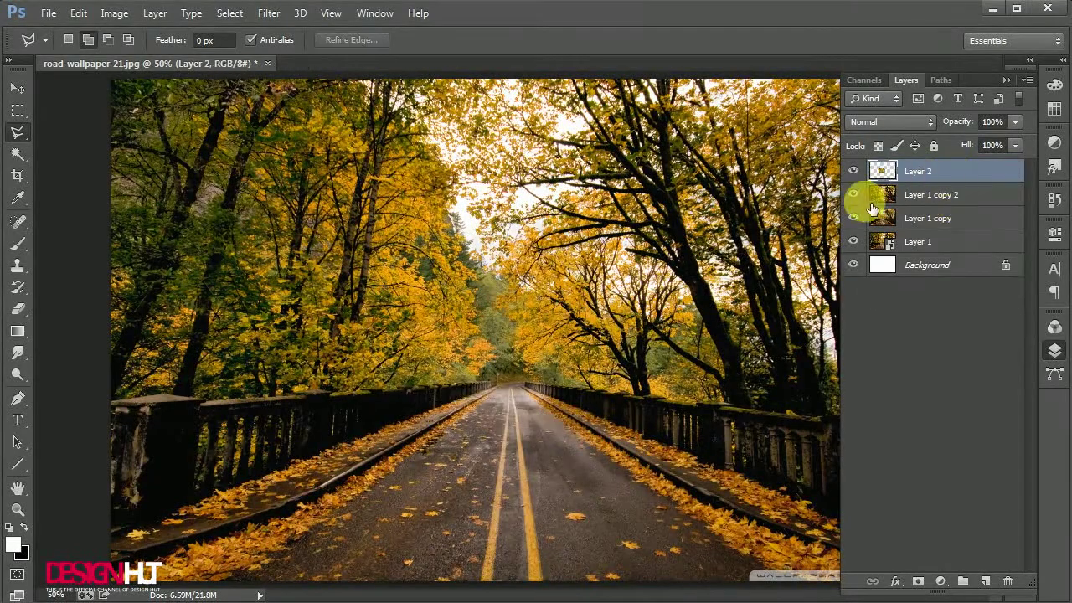
pyautogui.click(853, 194)
pyautogui.click(932, 195)
pyautogui.click(932, 170)
# Step: Apply a Gaussian Blur to the copied tree patch on Layer 2 and soften its edges with a 250 px Eraser
pyautogui.click(269, 13)
pyautogui.moveTo(360, 194)
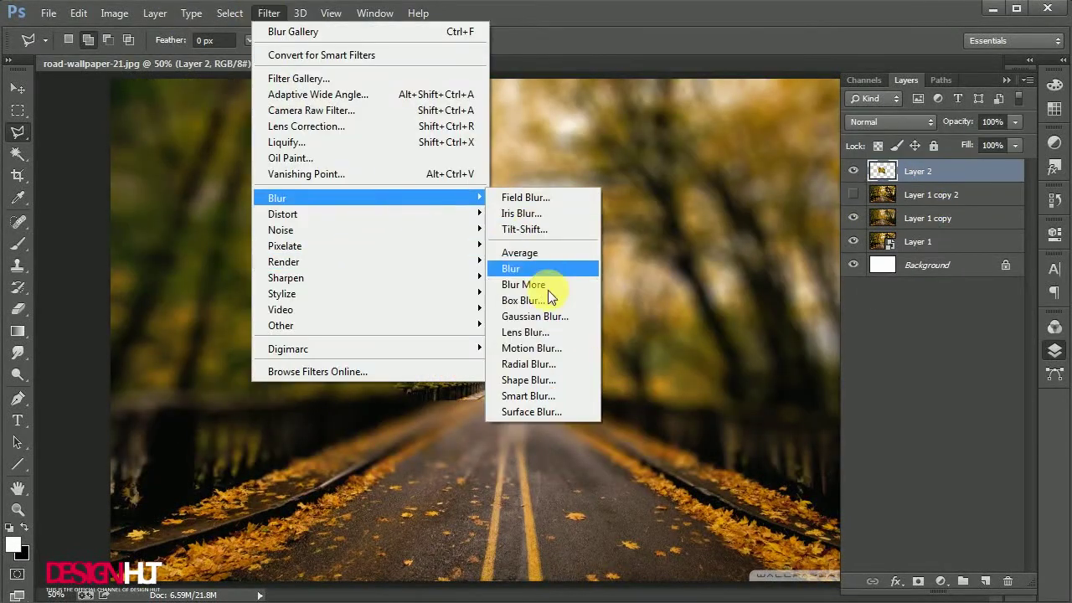
pyautogui.click(539, 315)
pyautogui.moveTo(823, 227); pyautogui.dragTo(883, 219)
pyautogui.press('Return')
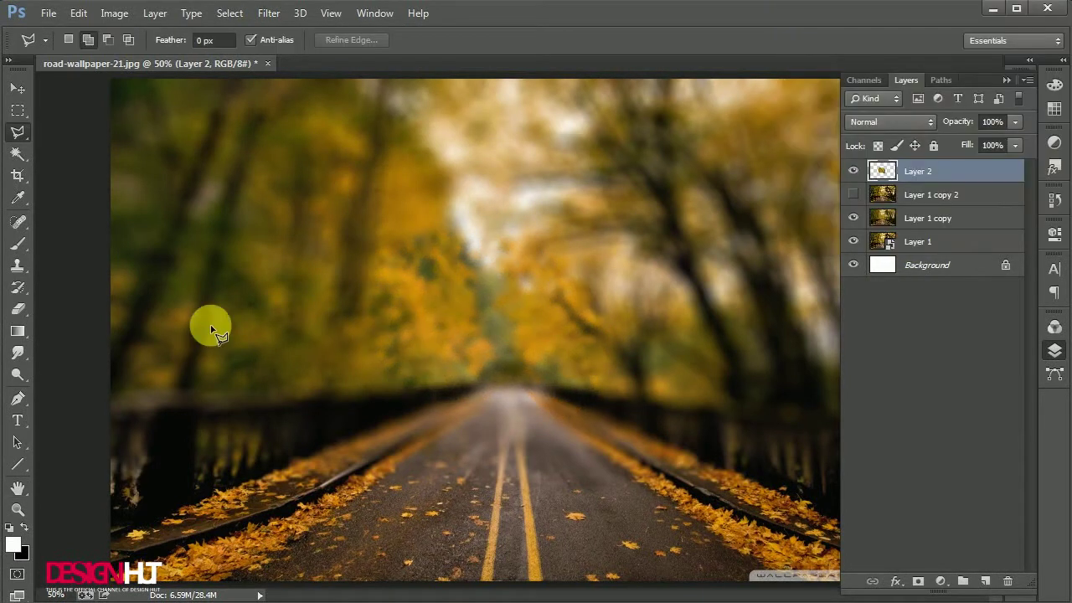
pyautogui.click(19, 309)
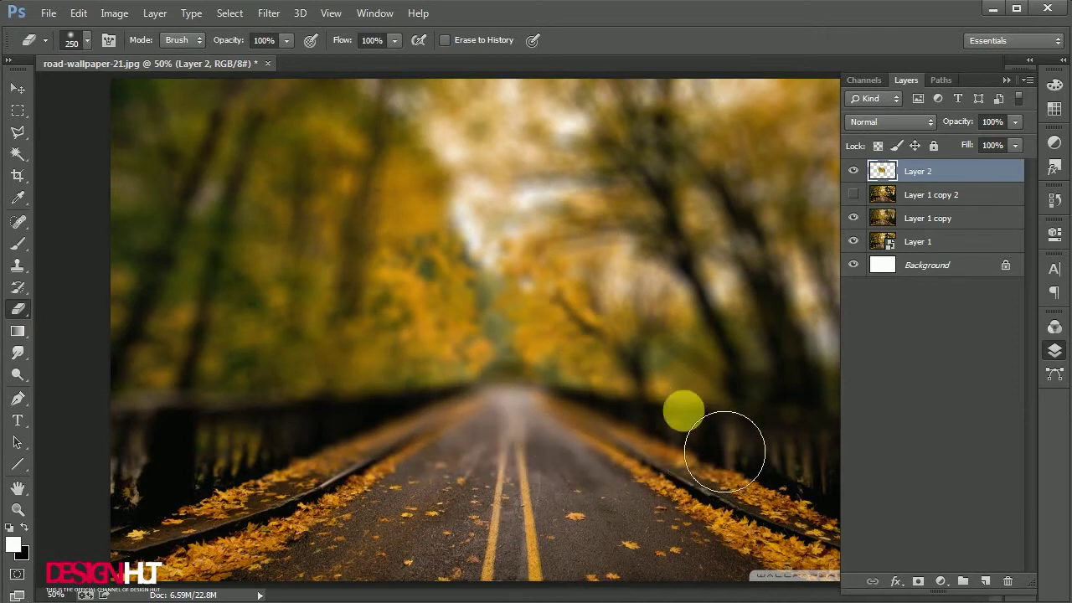
pyautogui.press('v')
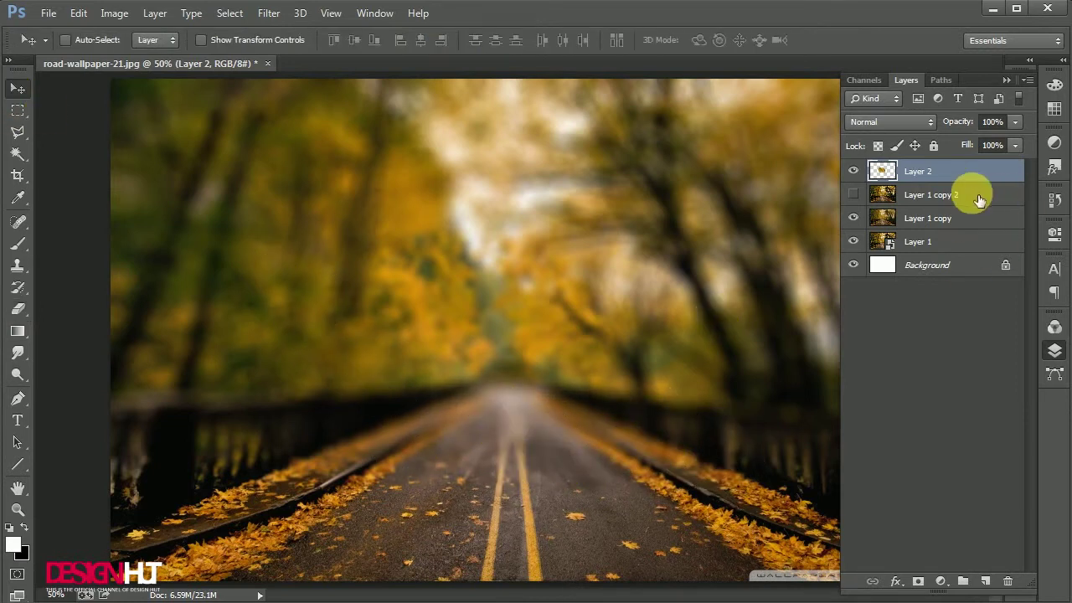
# Step: Delete the hidden Layer 1 copy 2
pyautogui.moveTo(961, 179); pyautogui.dragTo(961, 208)
pyautogui.click(935, 176)
pyautogui.press('Delete')
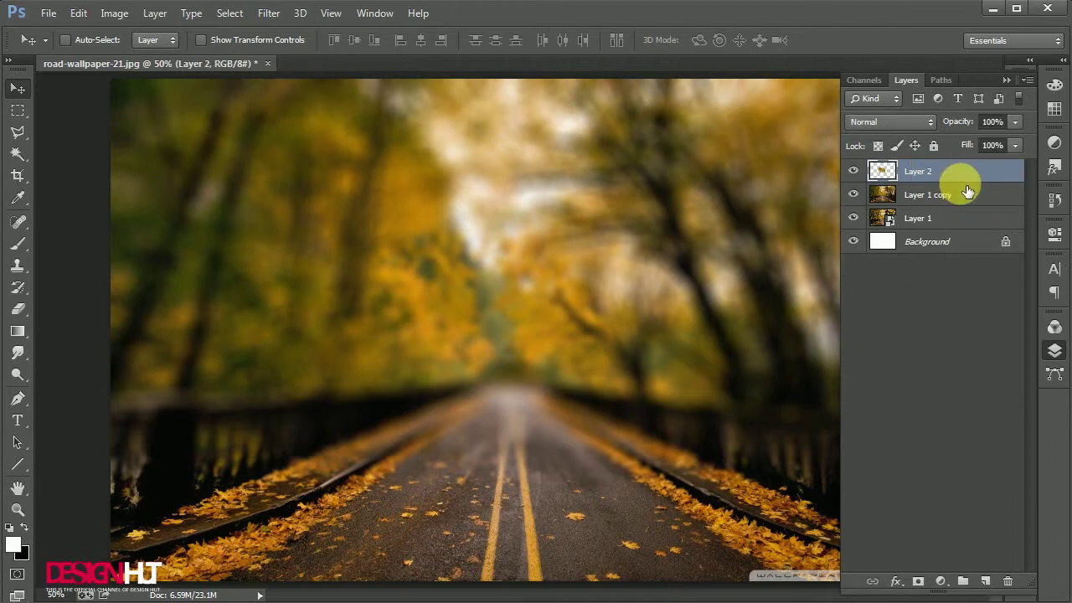
# Step: Combine Layer 2 and Layer 1 copy into one smart object and rasterize it
pyautogui.keyDown('ctrl'); pyautogui.click(946, 202); pyautogui.keyUp('ctrl')
pyautogui.rightClick(957, 191)
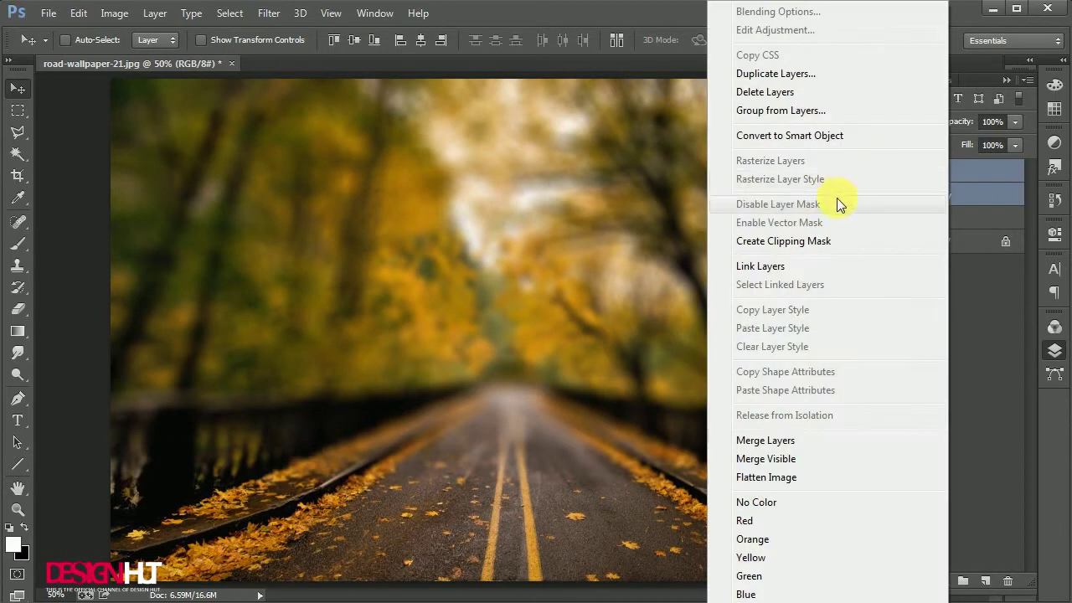
pyautogui.click(817, 136)
pyautogui.press('e')
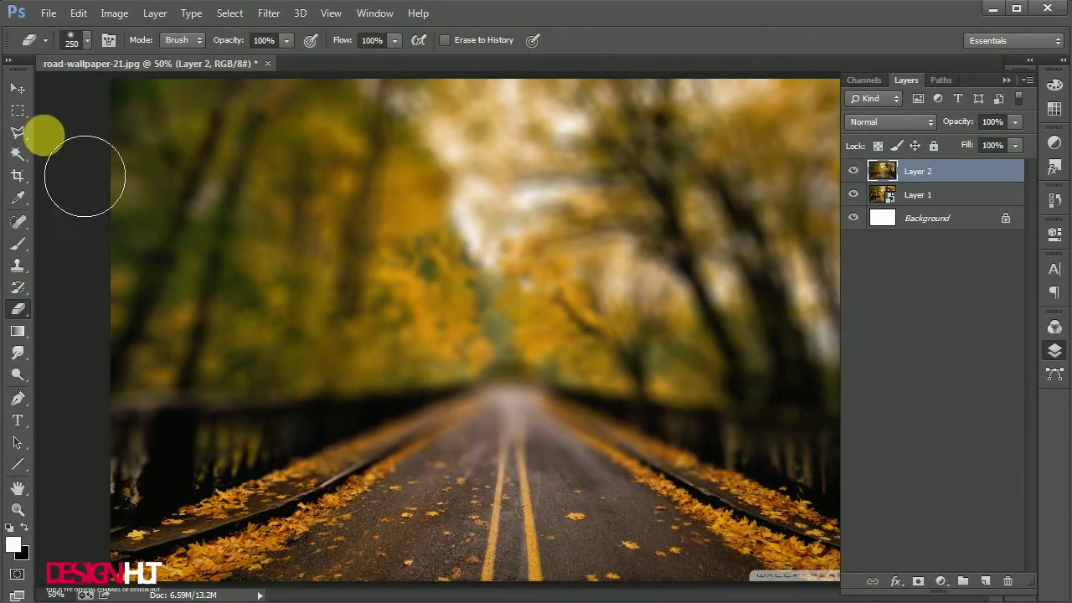
pyautogui.click(20, 85)
# Step: Apply the Camera Raw Filter to Layer 2 with Temperature +23, Tint +13, Exposure +0.35, Contrast +12, Highlights +14 and Shadows -26
pyautogui.click(269, 13)
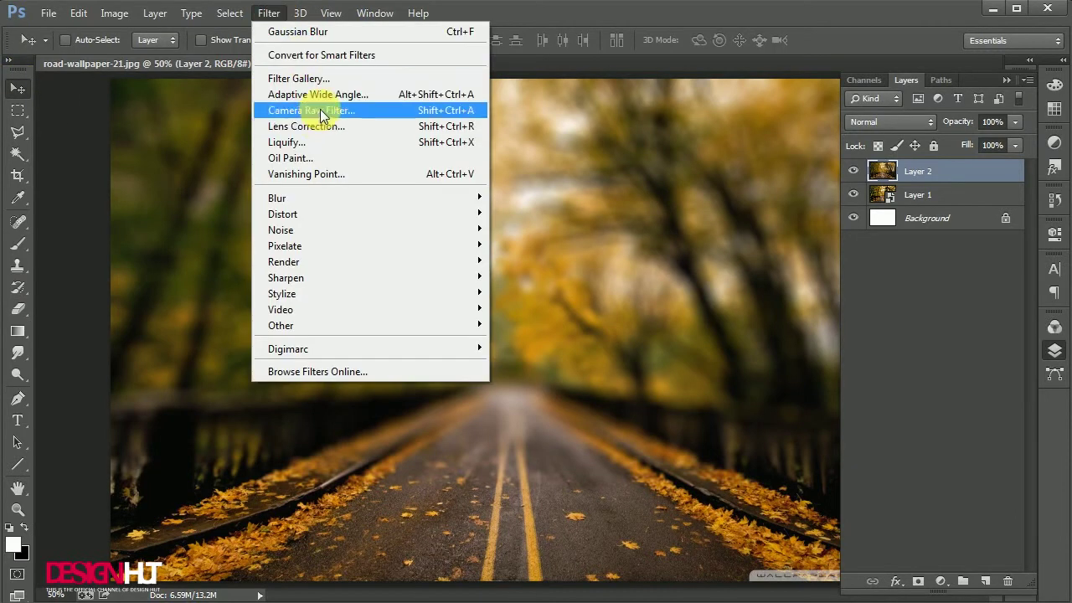
pyautogui.click(314, 108)
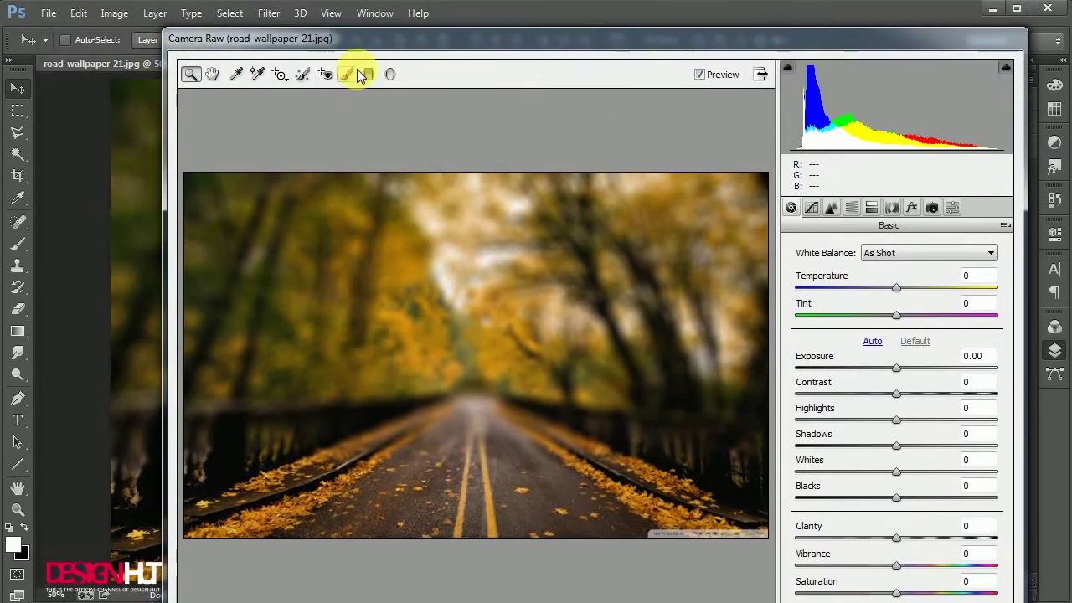
pyautogui.moveTo(385, 42); pyautogui.dragTo(360, 14)
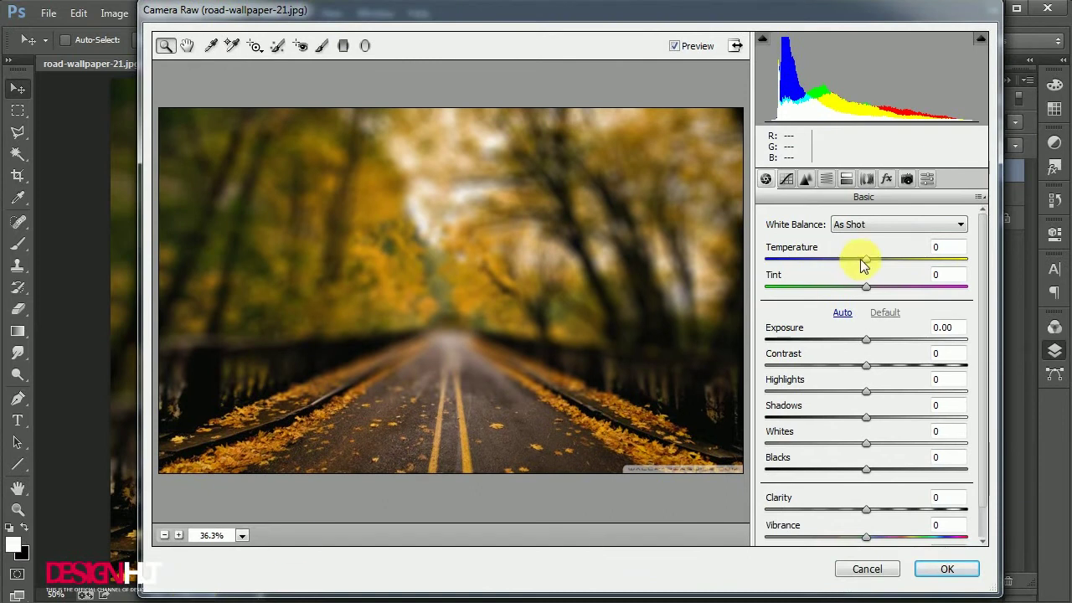
pyautogui.moveTo(864, 259); pyautogui.dragTo(888, 260)
pyautogui.moveTo(866, 339); pyautogui.dragTo(842, 418)
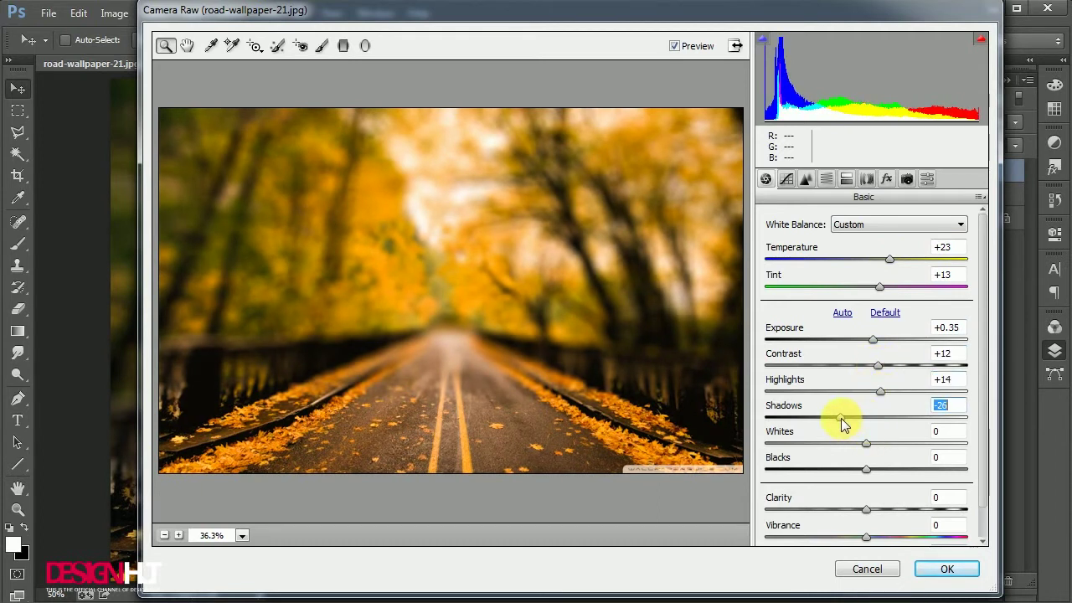
pyautogui.click(940, 570)
# Step: Compare the image before and after the Camera Raw adjustment by undoing and redoing it
pyautogui.scroll(-1, 694, 391)
pyautogui.hotkey('ctrl', 'z')
pyautogui.hotkey('ctrl', 'z')
pyautogui.hotkey('ctrl', 'z')
pyautogui.hotkey('ctrl', 'z')
pyautogui.hotkey('ctrl', 'alt', 'z')
pyautogui.hotkey('ctrl', 'shift', 'z')
pyautogui.hotkey('ctrl', 'alt', 'z')
pyautogui.hotkey('ctrl', 'shift', 'z')
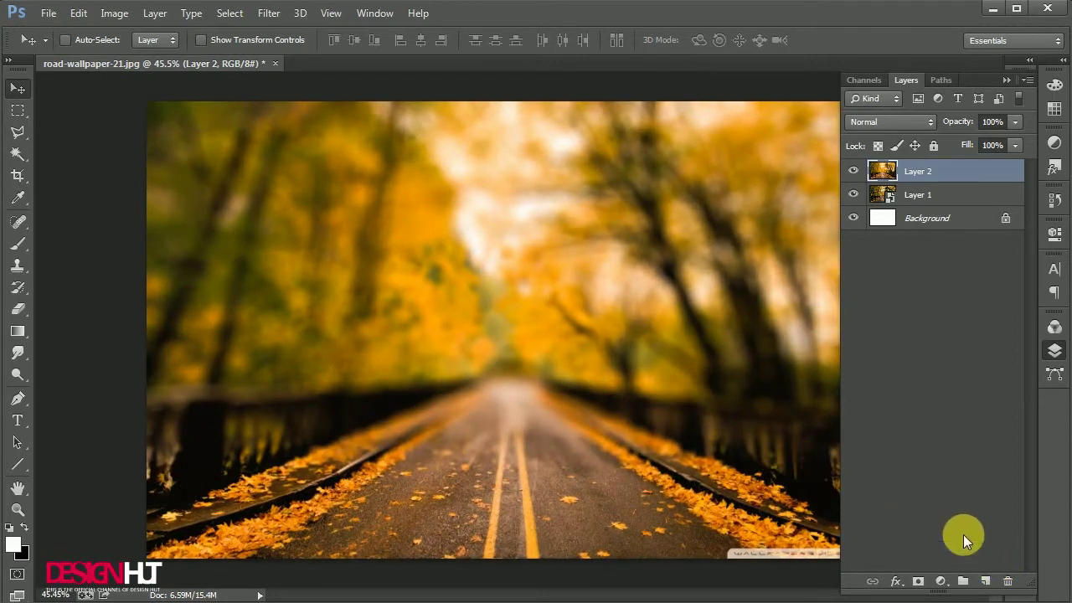
# Step: Create a new layer above Layer 2 and activate the Brush tool
pyautogui.click(986, 580)
pyautogui.click(21, 251)
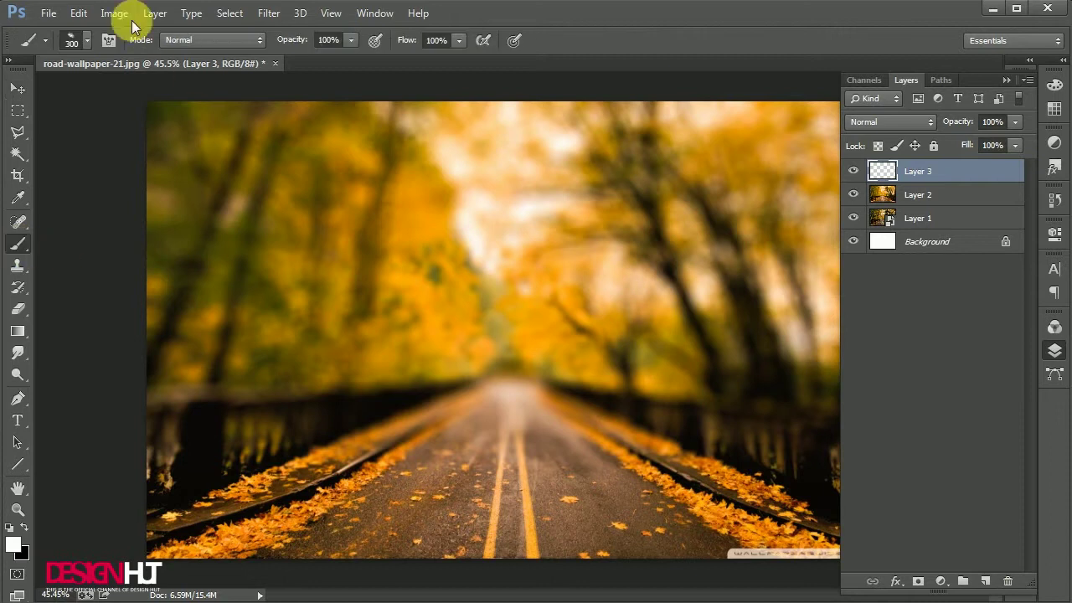
# Step: Try the 11 px textured brush tip enlarged to 200 px
pyautogui.click(79, 39)
pyautogui.click(197, 273)
pyautogui.click(558, 274)
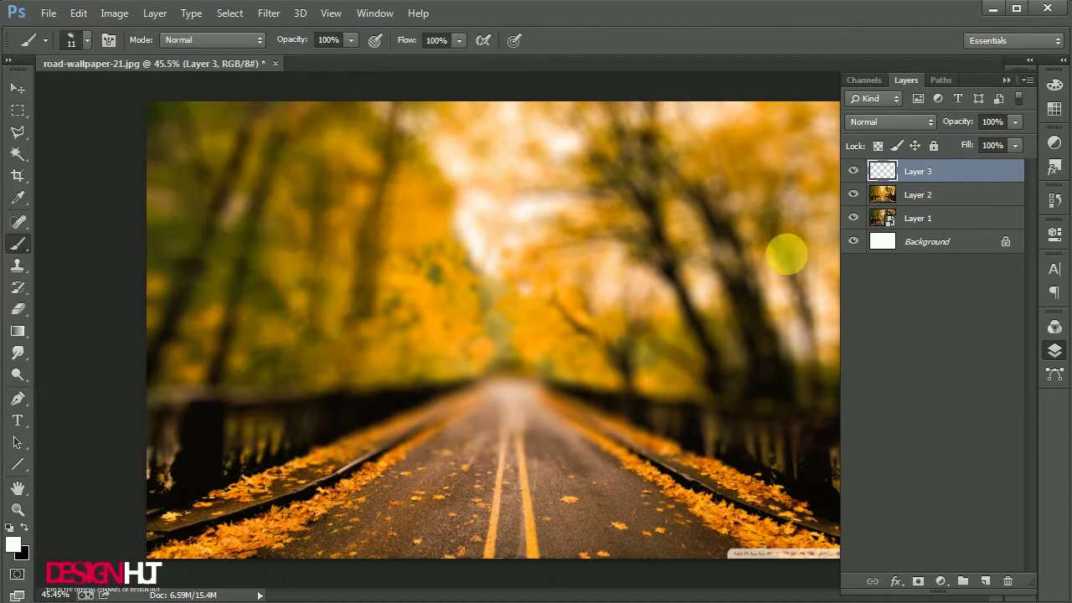
pyautogui.press(']')
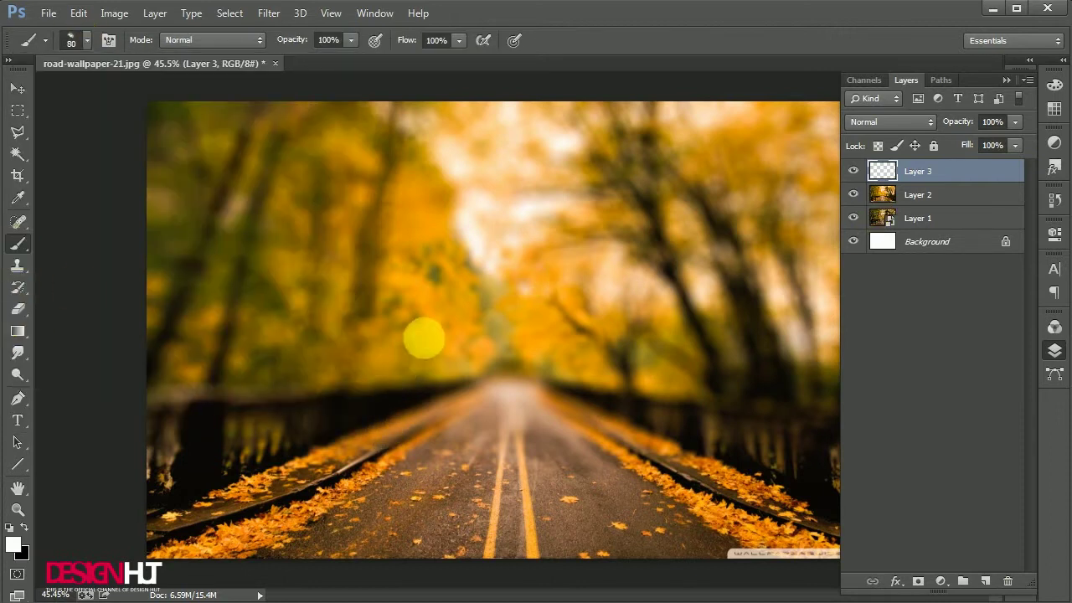
pyautogui.press(']')
pyautogui.press(']')
pyautogui.press(']')
pyautogui.press(']')
pyautogui.press(']')
pyautogui.press(']')
pyautogui.press(']')
pyautogui.press(']')
pyautogui.press(']')
pyautogui.press(']')
# Step: Choose the 17 px scattered-leaf style brush tip, enlarge it and collapse the layers list to uncover the canvas
pyautogui.click(88, 41)
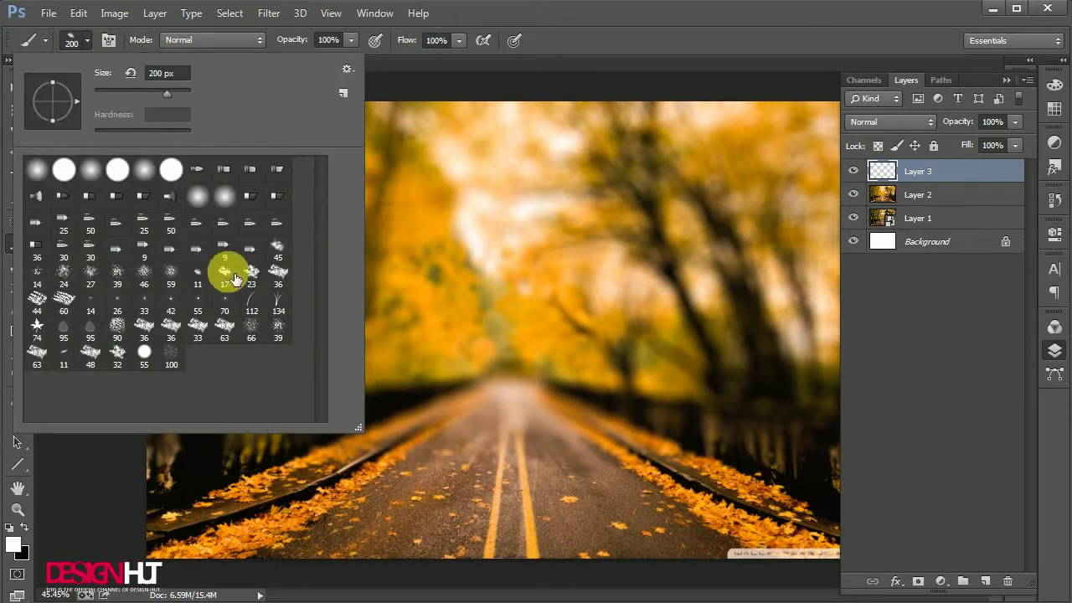
pyautogui.click(225, 274)
pyautogui.click(466, 320)
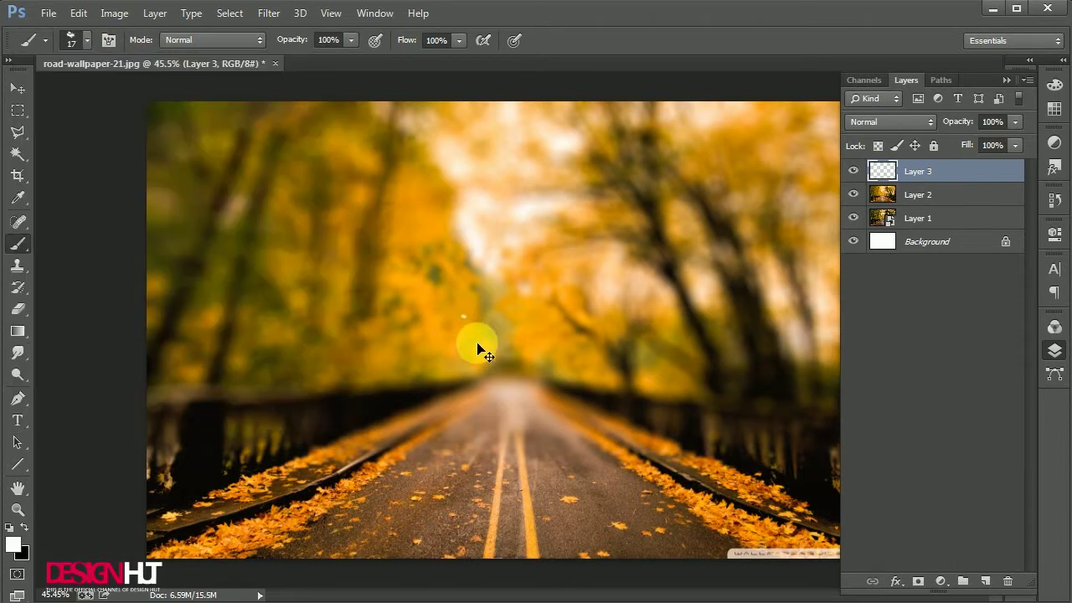
pyautogui.press(']')
pyautogui.press(']')
pyautogui.press(']')
pyautogui.press(']')
pyautogui.press(']')
pyautogui.press(']')
pyautogui.press(']')
pyautogui.press(']')
pyautogui.press(']')
pyautogui.press(']')
pyautogui.press(']')
pyautogui.press(']')
pyautogui.press(']')
pyautogui.press(']')
pyautogui.press(']')
pyautogui.press('space')
pyautogui.click(1006, 81)
# Step: Paint golden-orange foliage over the right-hand trees with the brush enlarged to 300 px
pyautogui.click(13, 545)
pyautogui.click(613, 316)
pyautogui.click(874, 413)
pyautogui.press(']')
pyautogui.press(']')
pyautogui.click(607, 171)
pyautogui.moveTo(607, 171)
pyautogui.mouseDown()
pyautogui.moveTo(650, 155)
pyautogui.moveTo(584, 278)
pyautogui.moveTo(701, 263)
pyautogui.mouseUp()
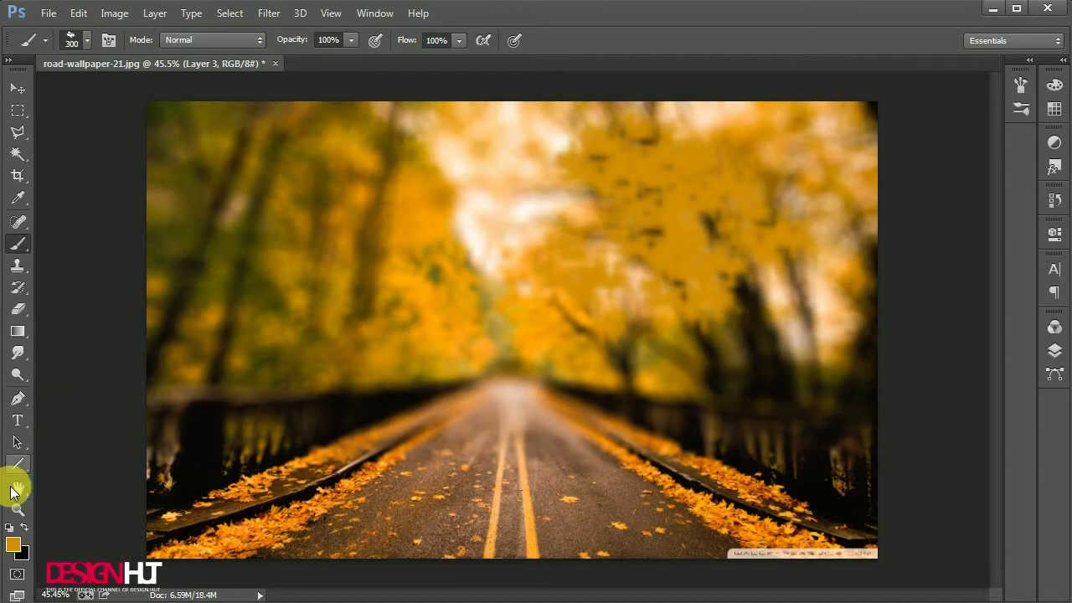
# Step: Try painting dark olive foliage among the right-hand trees
pyautogui.click(13, 545)
pyautogui.click(256, 294)
pyautogui.click(871, 413)
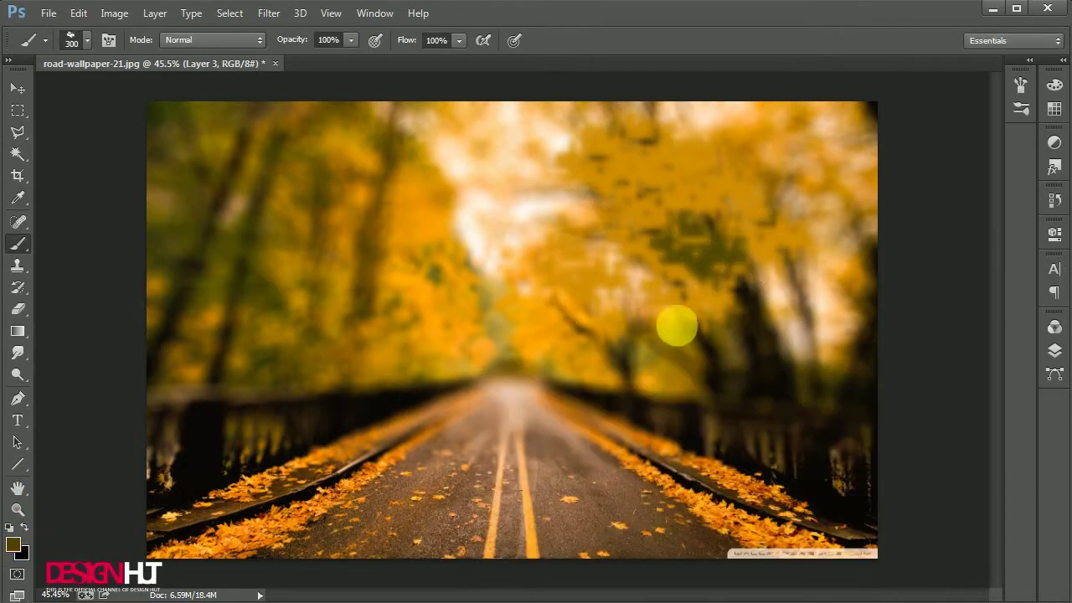
# Step: Paint light peach-orange foliage patches across the lower and outer right-hand trees and above the road's far end
pyautogui.click(13, 545)
pyautogui.click(682, 318)
pyautogui.click(575, 216)
pyautogui.press('Return')
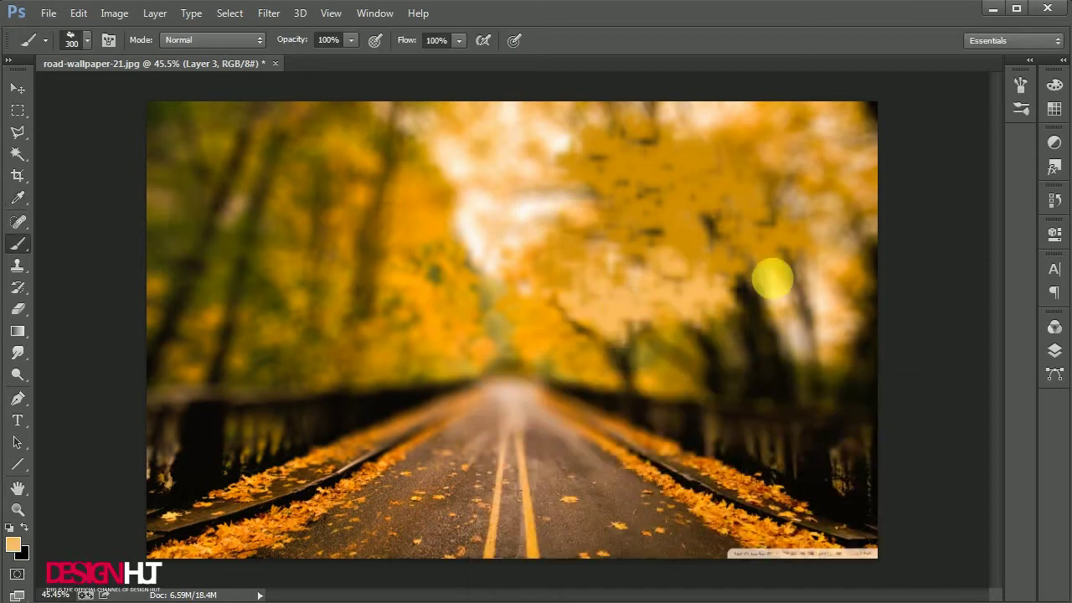
pyautogui.click(770, 248)
pyautogui.click(601, 318)
pyautogui.click(806, 226)
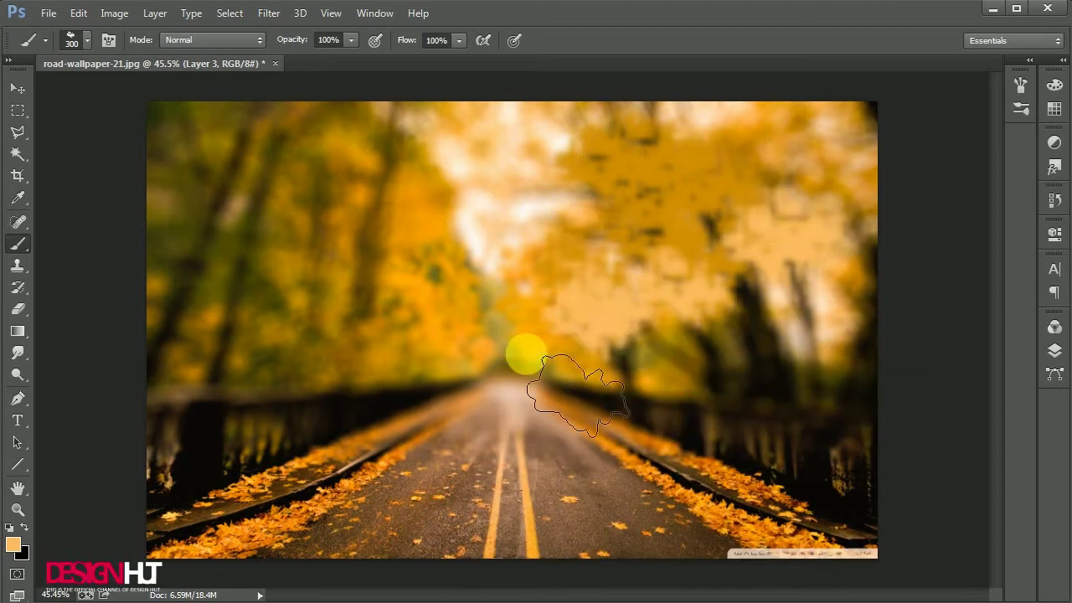
pyautogui.click(21, 95)
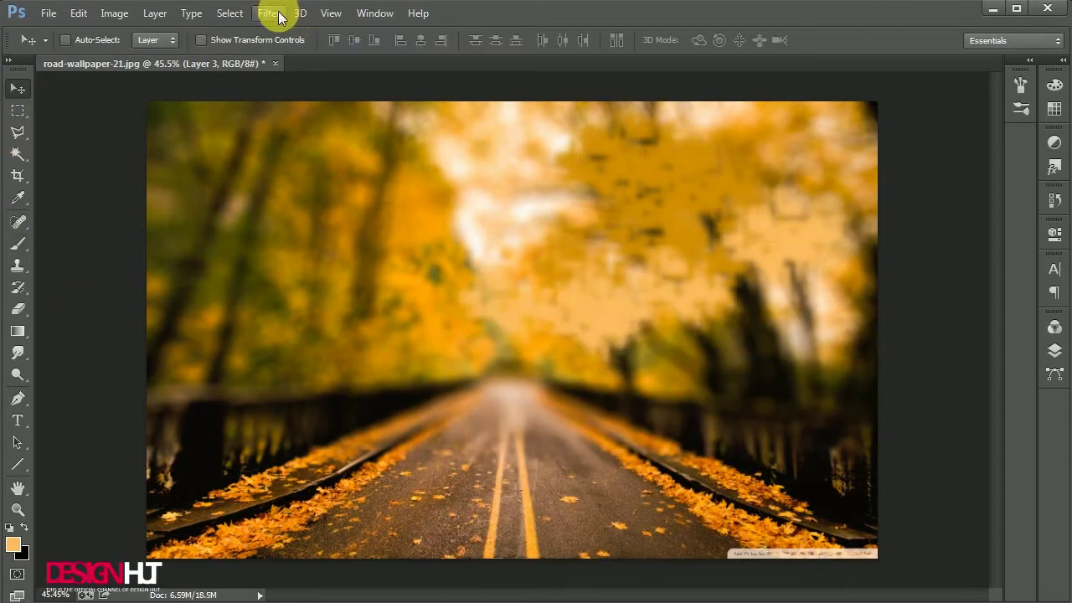
# Step: Apply a Gaussian Blur with a 6.3-pixel radius to the painted orange foliage on Layer 3
pyautogui.click(279, 17)
pyautogui.moveTo(359, 203)
pyautogui.click(531, 314)
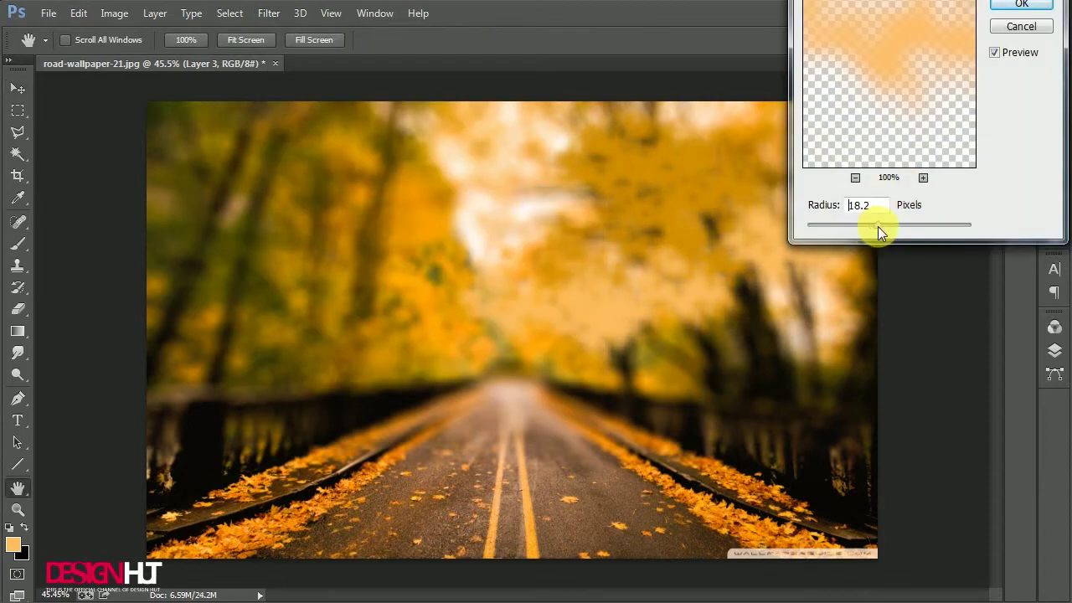
pyautogui.moveTo(869, 223); pyautogui.dragTo(868, 224)
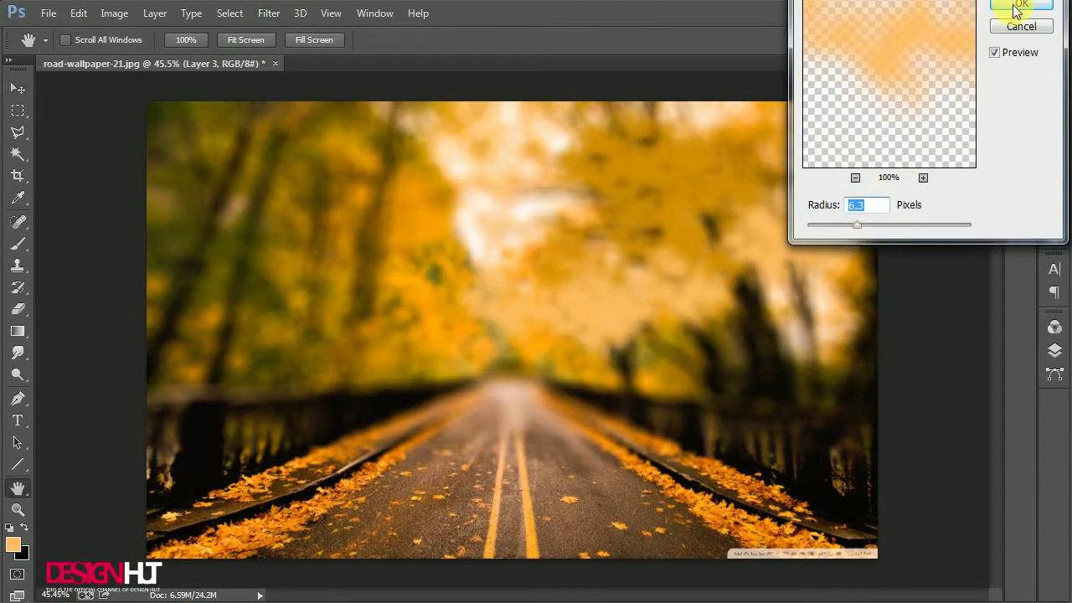
pyautogui.click(1018, 6)
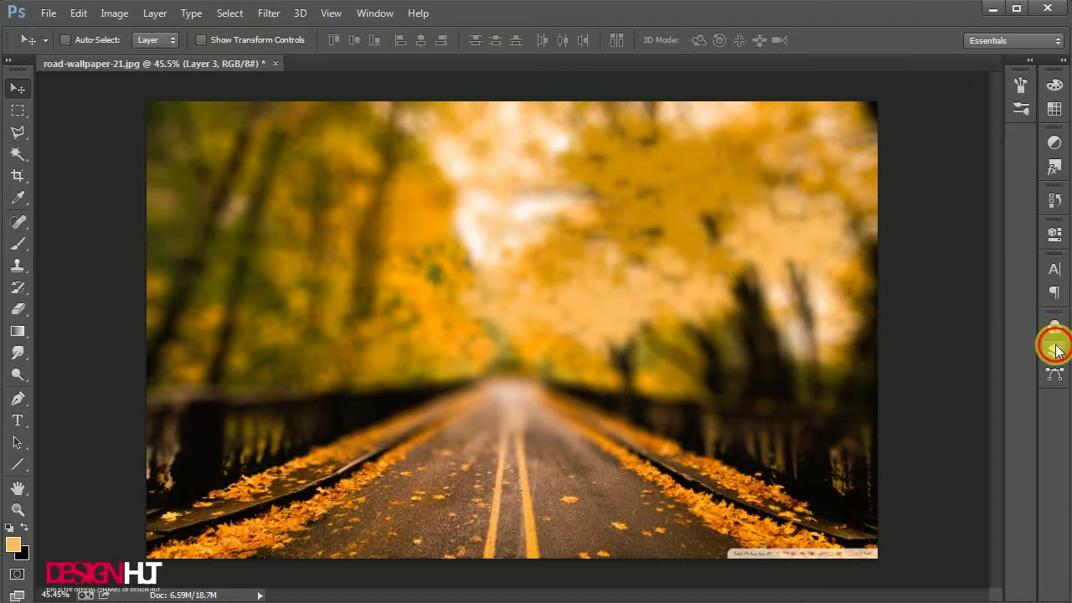
# Step: Add a new layer and sample a dark olive green from the upper left-hand trees as the brush colour
pyautogui.click(1056, 350)
pyautogui.click(985, 585)
pyautogui.click(1010, 80)
pyautogui.click(12, 545)
pyautogui.click(174, 130)
pyautogui.click(876, 413)
pyautogui.click(15, 245)
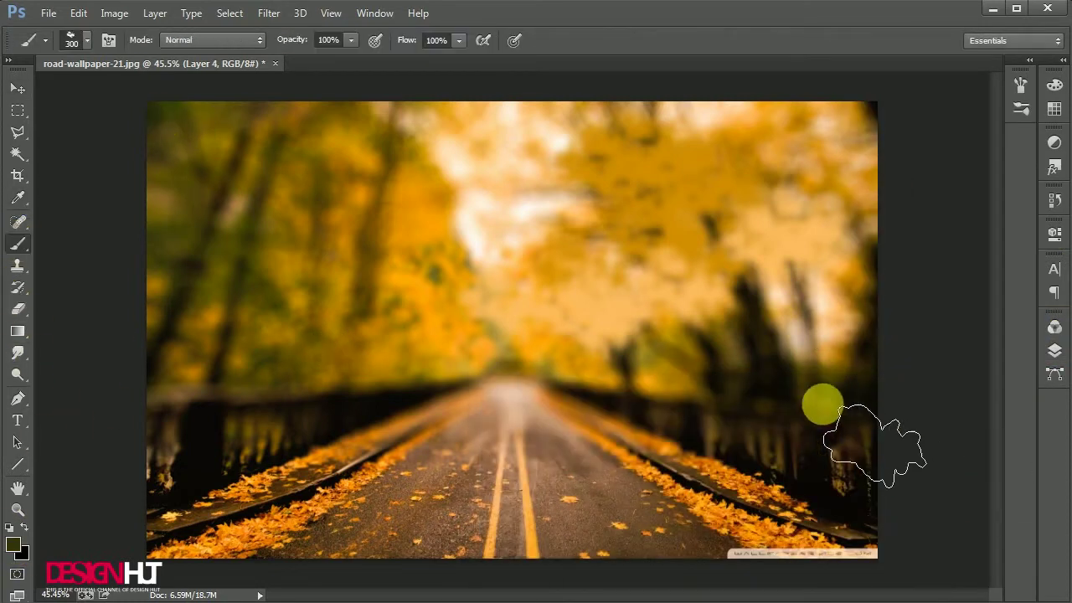
# Step: Paint dark green foliage over the lower right-hand trees at 300 px, extending it towards the road's far end at 200 px
pyautogui.press(']')
pyautogui.press(']')
pyautogui.click(782, 366)
pyautogui.click(863, 353)
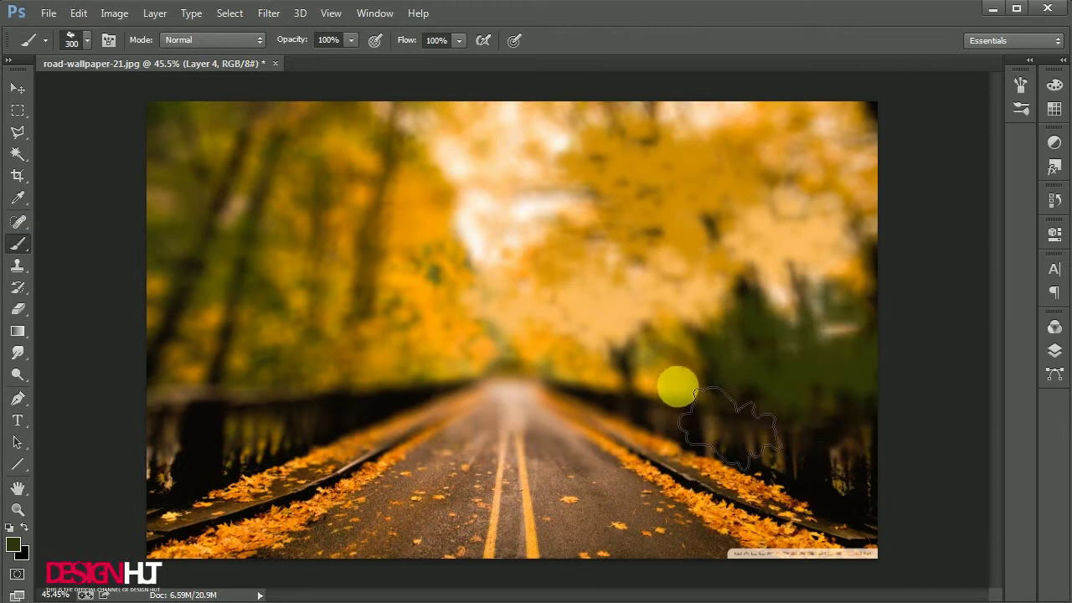
pyautogui.press('[')
pyautogui.press('[')
pyautogui.click(698, 388)
pyautogui.click(641, 385)
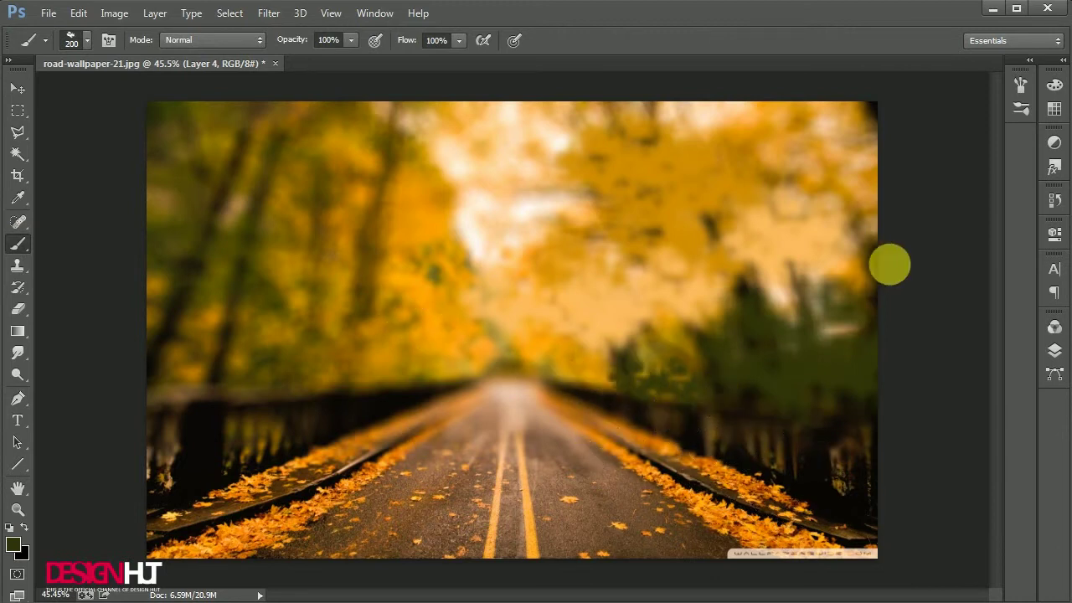
# Step: Sample a lighter olive from the left-hand trees and paint foliage above the right-hand fence at 250 px
pyautogui.click(11, 544)
pyautogui.click(251, 291)
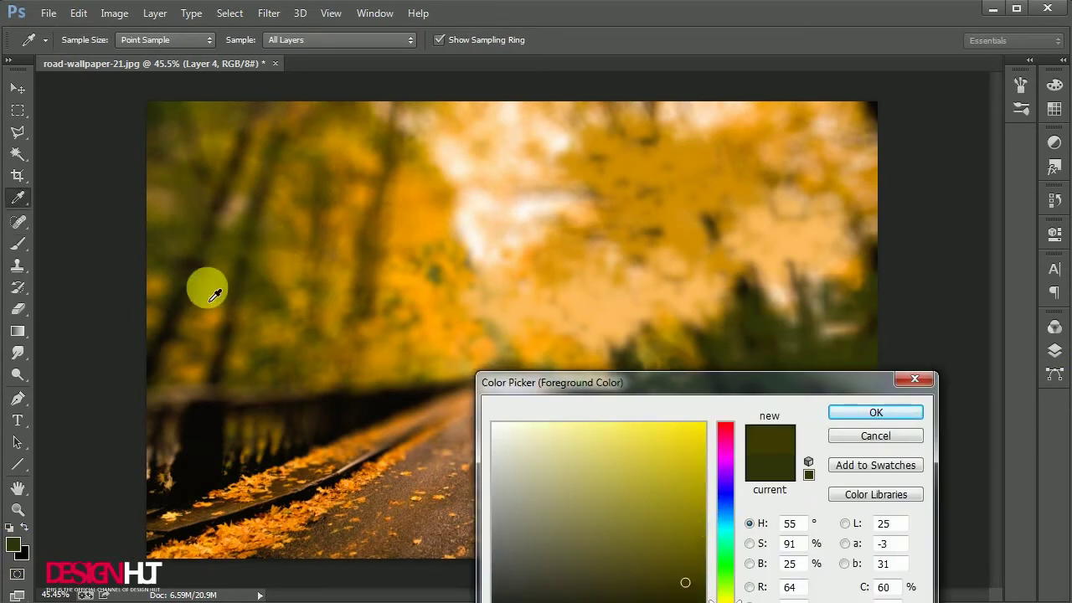
pyautogui.click(212, 290)
pyautogui.click(875, 410)
pyautogui.press(']')
pyautogui.click(760, 409)
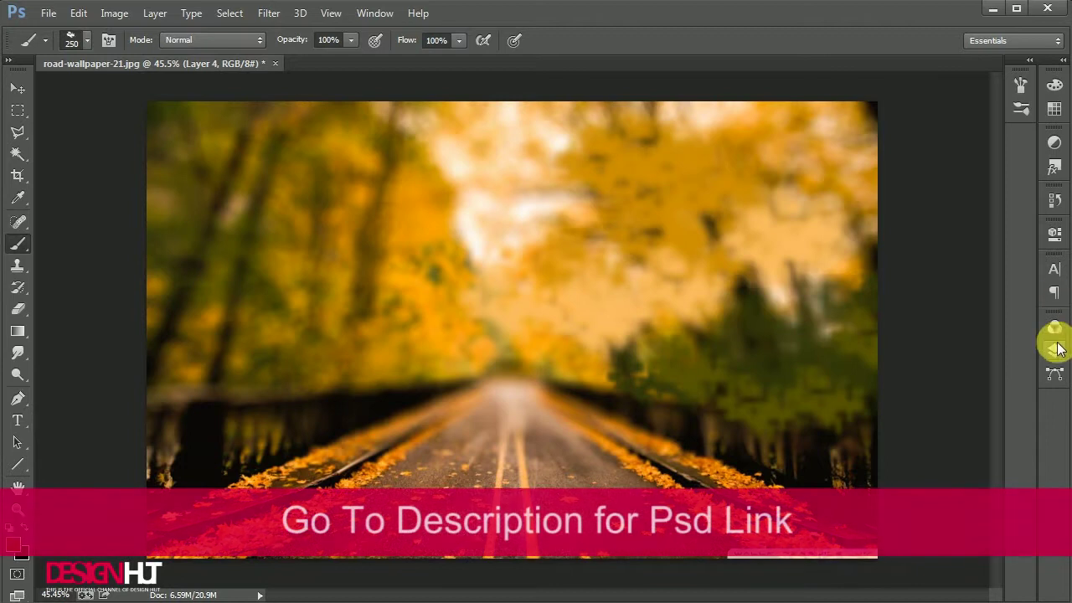
# Step: Add a new layer and paint black leaf clumps along the top of the right-hand fence with the 250 px brush
pyautogui.click(1055, 350)
pyautogui.click(1009, 580)
pyautogui.click(1007, 84)
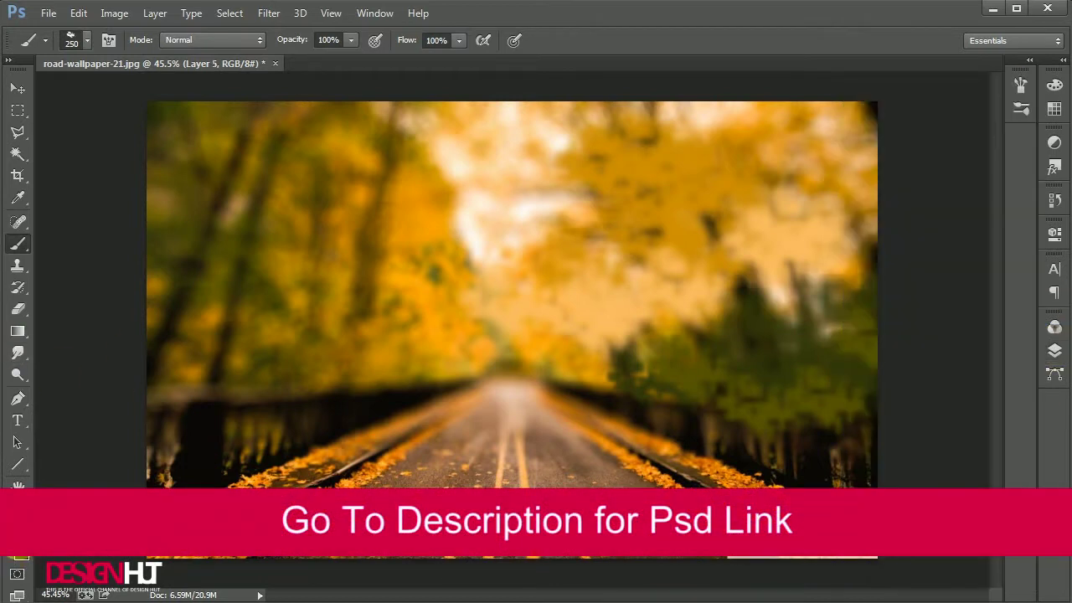
pyautogui.click(761, 426)
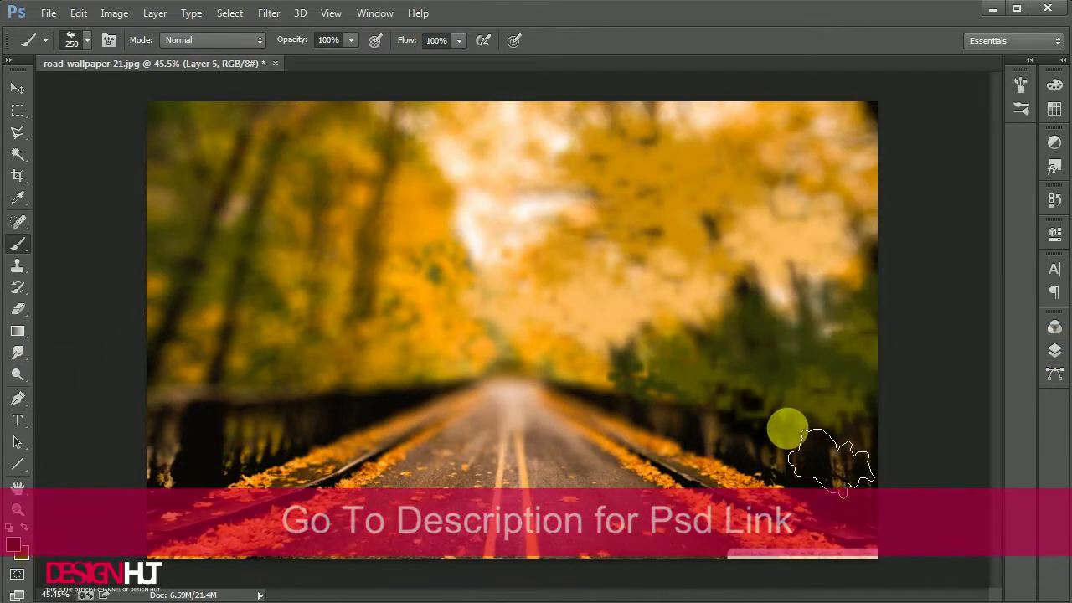
pyautogui.click(838, 416)
pyautogui.click(873, 398)
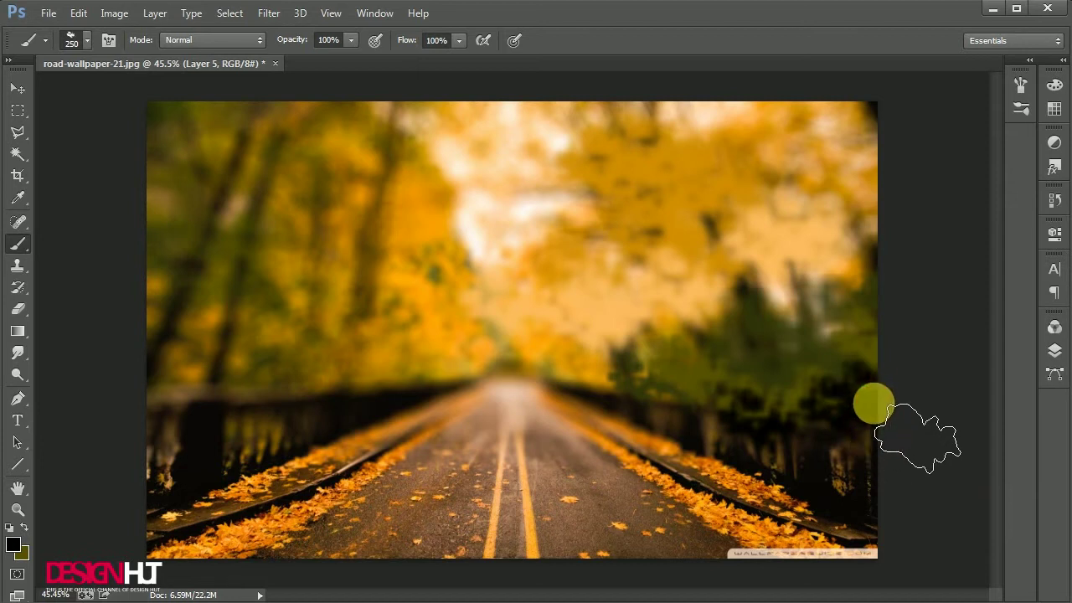
pyautogui.click(18, 87)
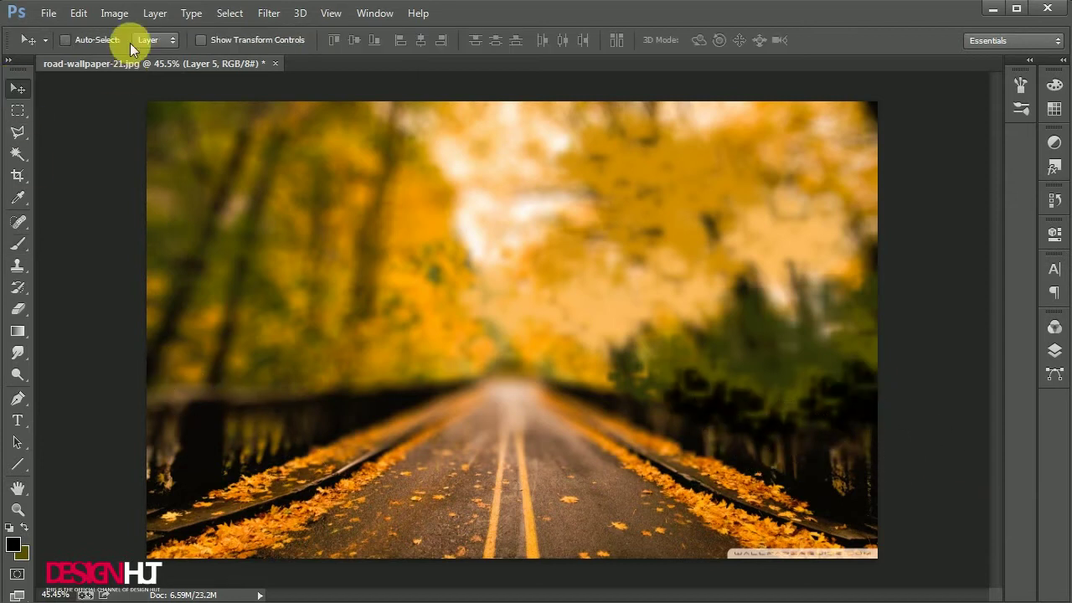
# Step: Choose a different foliage brush tip at 200 px and add two new layers above the painted foliage
pyautogui.press('b')
pyautogui.rightClick(382, 252)
pyautogui.click(576, 477)
pyautogui.click(917, 339)
pyautogui.click(1055, 351)
pyautogui.click(983, 582)
pyautogui.click(1017, 80)
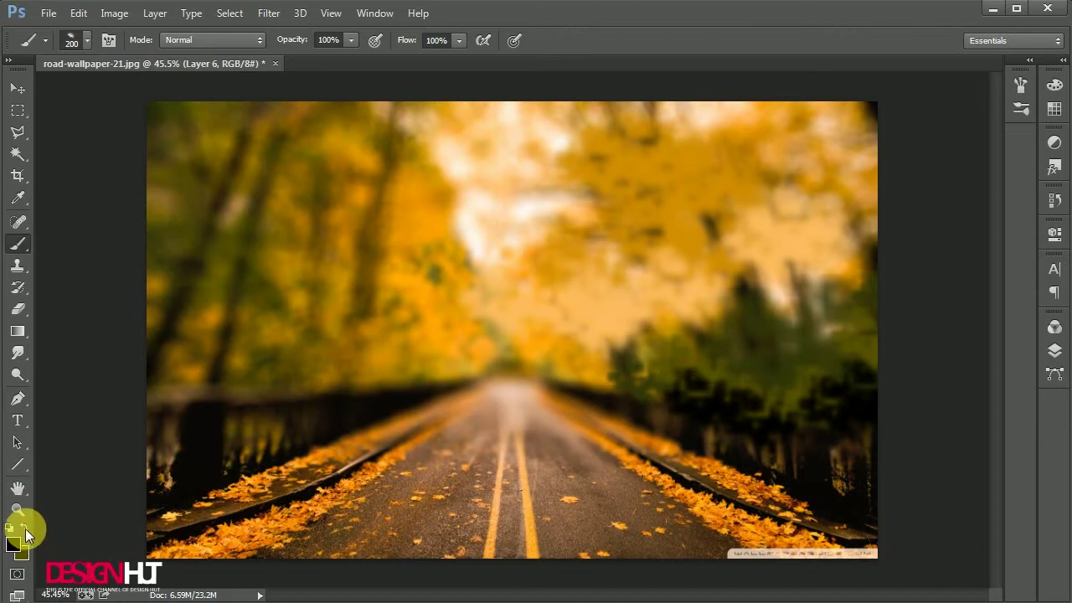
pyautogui.click(1054, 350)
pyautogui.click(981, 578)
# Step: Paint olive foliage across the lower right-hand trees and out to the photo's edge, enlarging the brush to 400 px
pyautogui.click(788, 398)
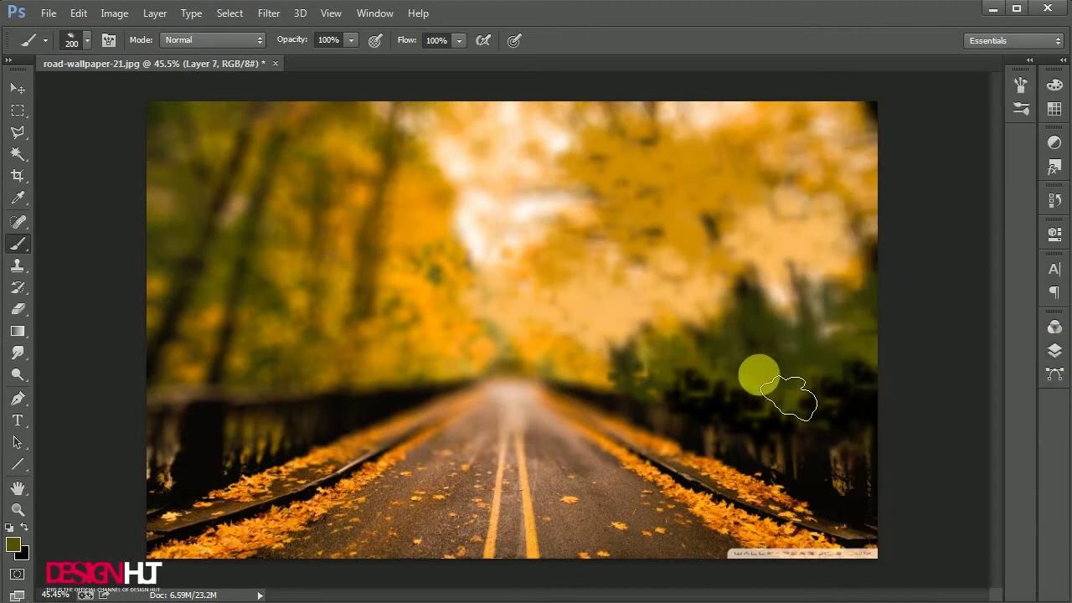
pyautogui.moveTo(808, 417)
pyautogui.mouseDown()
pyautogui.moveTo(725, 452)
pyautogui.moveTo(748, 352)
pyautogui.moveTo(788, 328)
pyautogui.moveTo(938, 352)
pyautogui.mouseUp()
pyautogui.hotkey('ctrl', 'z')
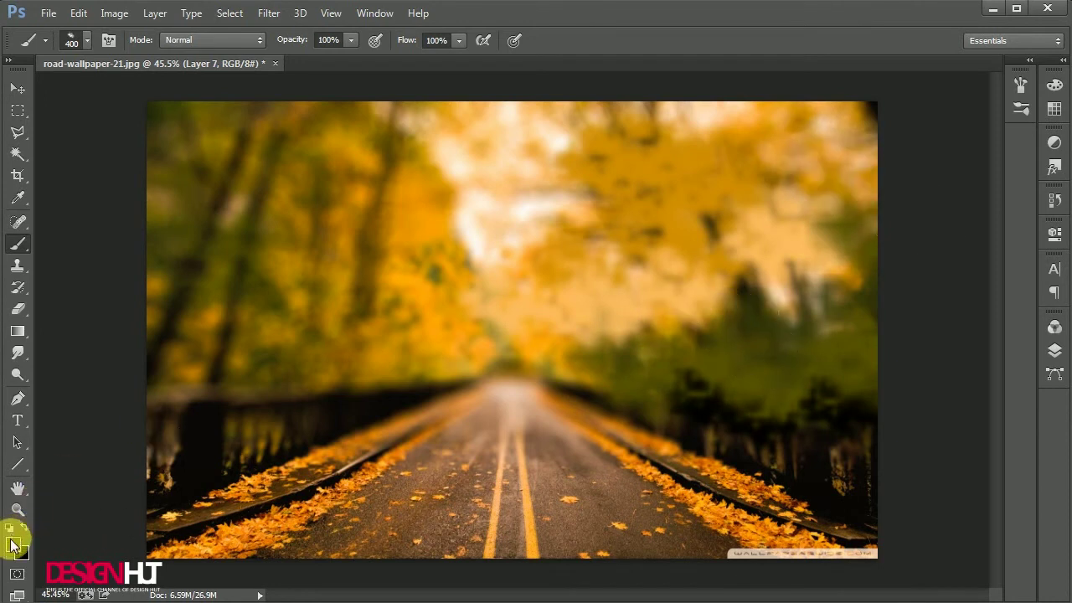
# Step: Switch the brush colour to golden orange and paint over the middle of the right-hand trees at 400 px
pyautogui.click(13, 545)
pyautogui.click(876, 412)
pyautogui.press('b')
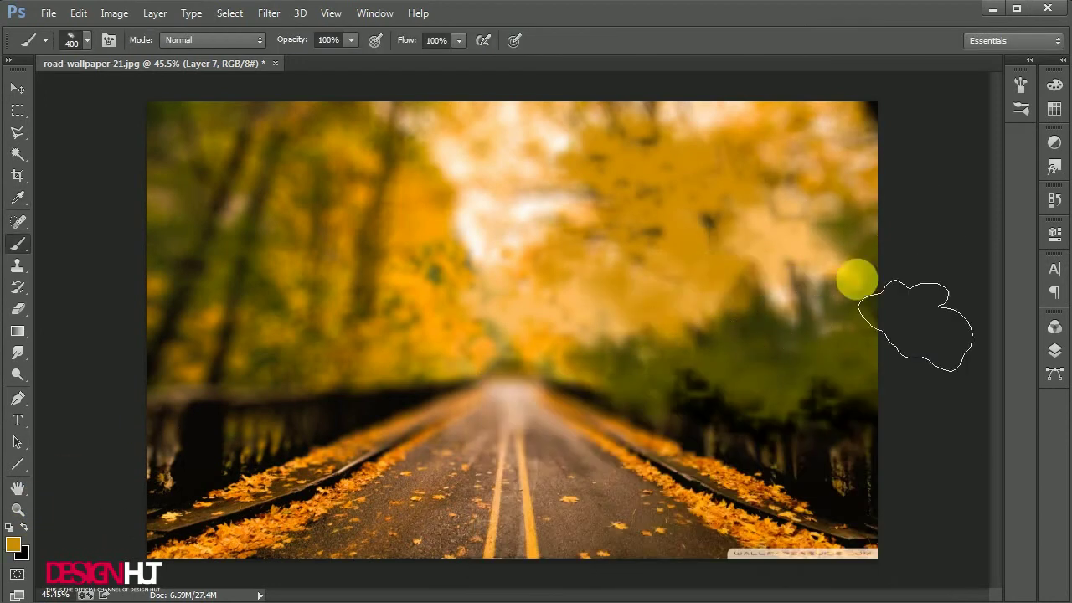
pyautogui.click(18, 87)
# Step: Save the layered document as psd3 in Photoshop format in the design4 folder
pyautogui.hotkey('ctrl', 'shift', 's')
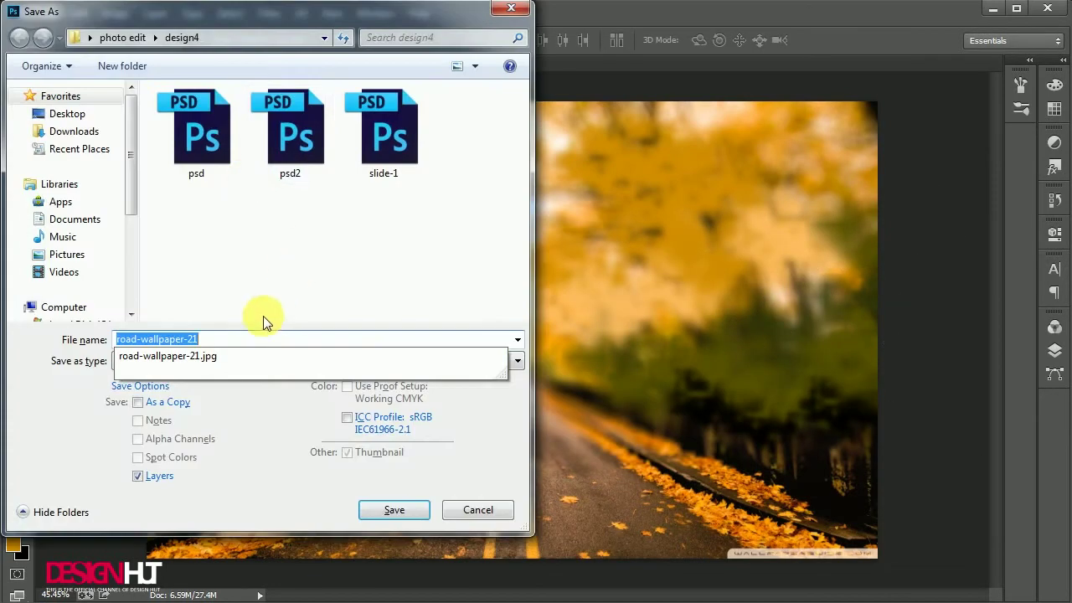
pyautogui.write('psd')
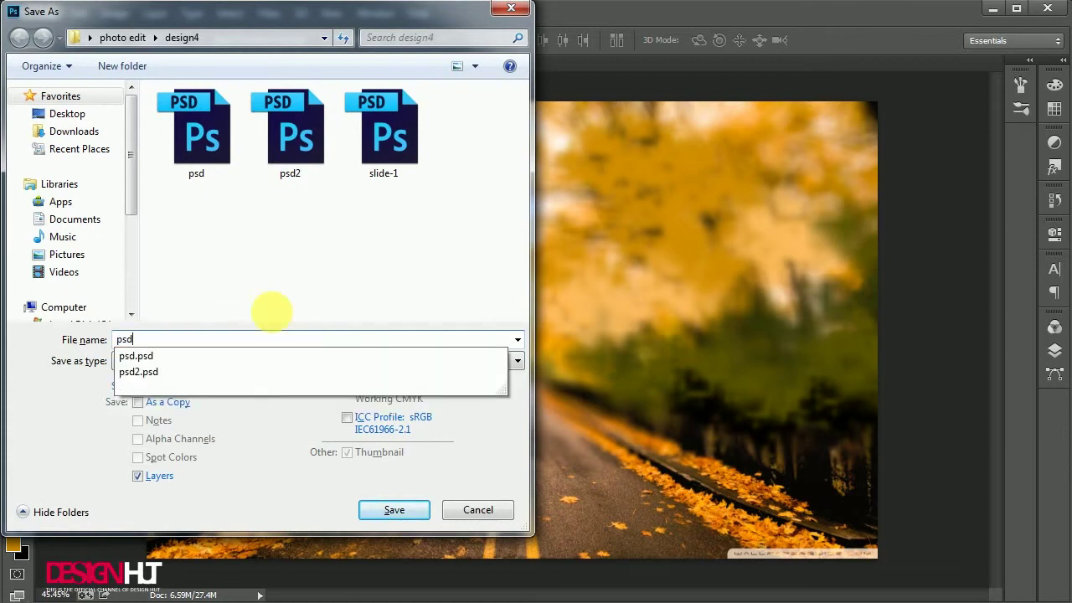
pyautogui.press('Return')
pyautogui.press('Return')
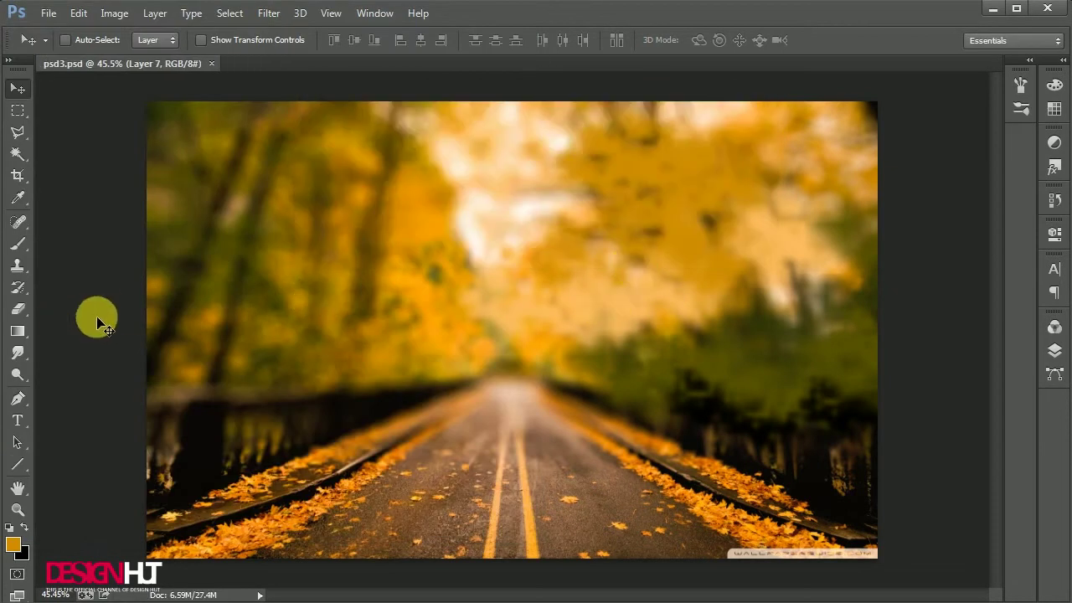
# Step: Set the Clone Stamp to 200 px and sample the orange foliage of the left-hand trees on Layer 2
pyautogui.click(19, 265)
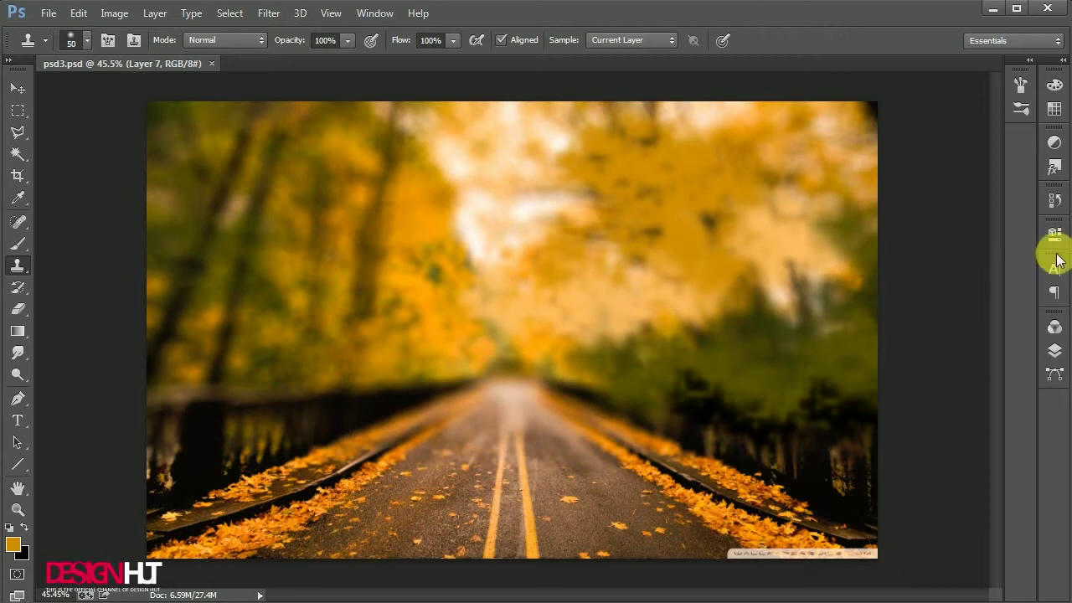
pyautogui.click(1054, 350)
pyautogui.click(915, 297)
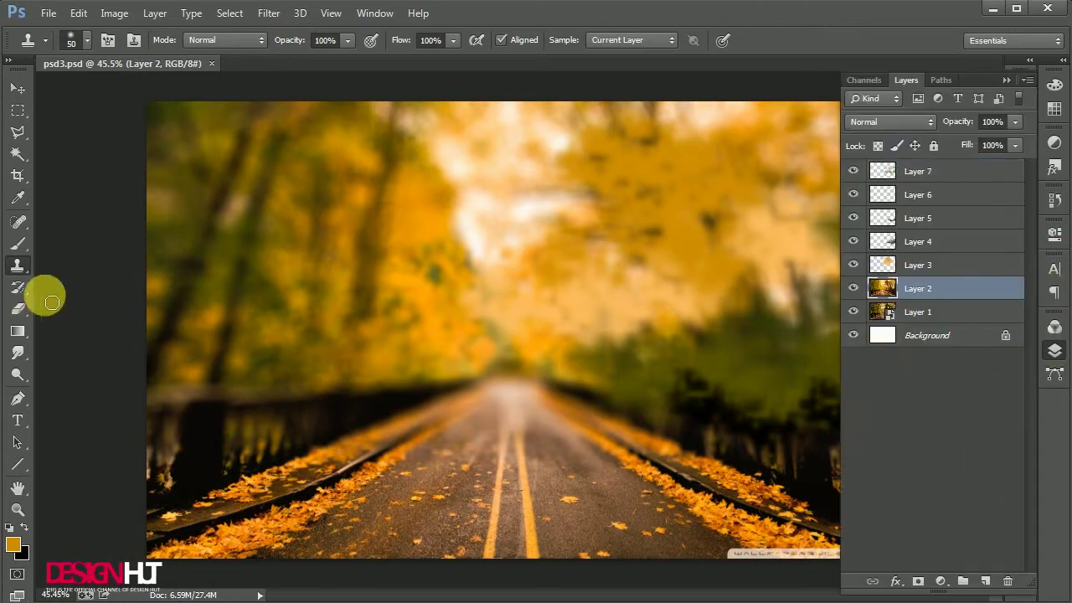
pyautogui.press(']')
pyautogui.press(']')
pyautogui.press(']')
pyautogui.press(']')
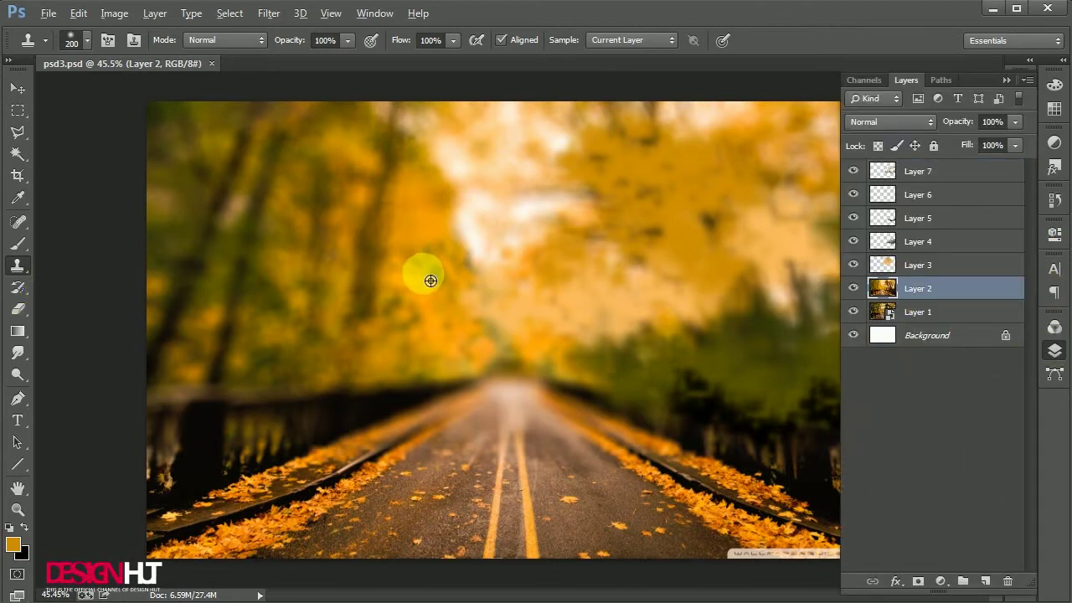
pyautogui.keyDown('alt'); pyautogui.click(431, 275); pyautogui.keyUp('alt')
# Step: Add a new layer at the top of the stack and clone the sampled foliage onto the right-hand trees
pyautogui.click(739, 321)
pyautogui.click(986, 580)
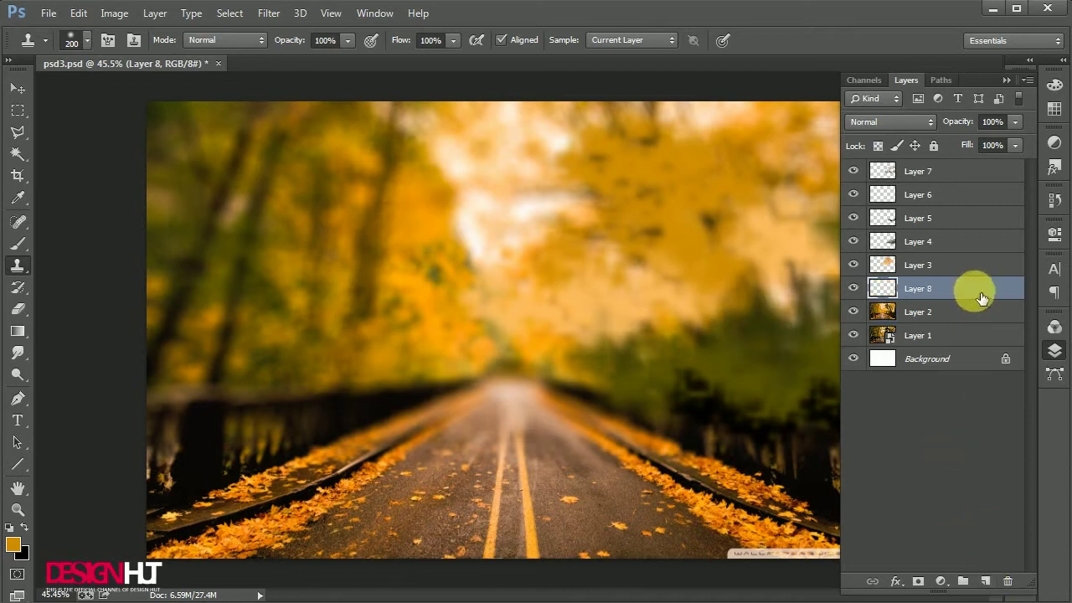
pyautogui.moveTo(975, 292); pyautogui.dragTo(980, 161)
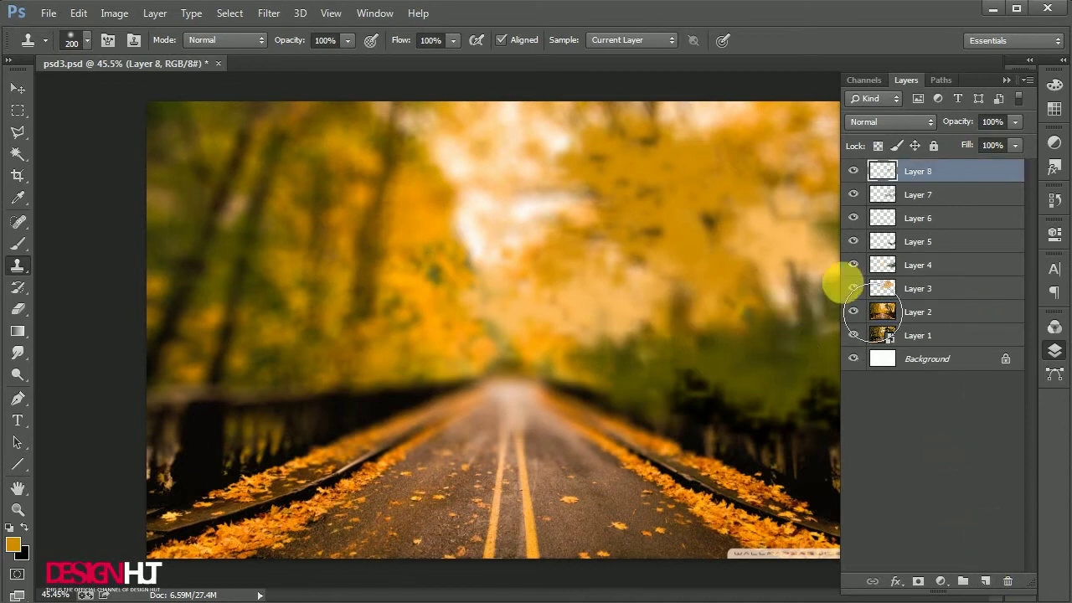
pyautogui.click(1006, 79)
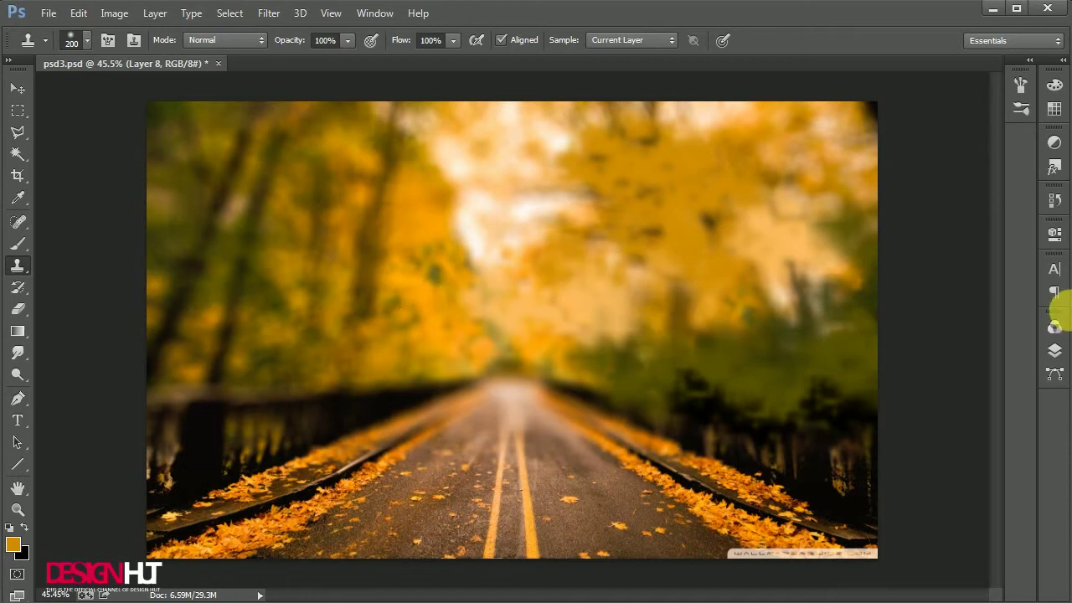
# Step: Resample foliage from Layer 2 and clone it on Layer 8 over the trees just right of the road's far end
pyautogui.click(1055, 350)
pyautogui.click(918, 311)
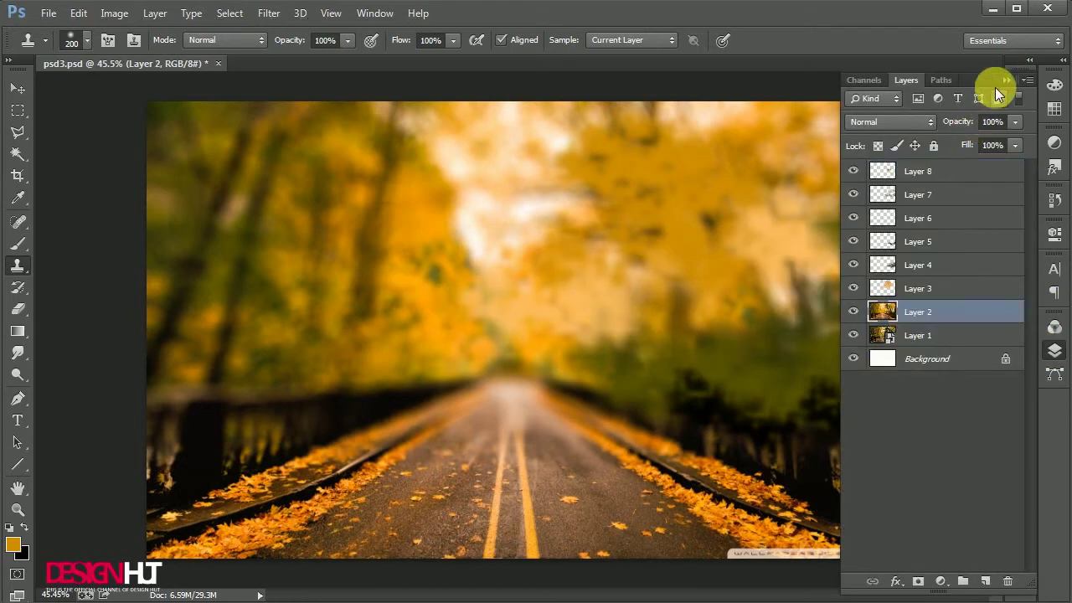
pyautogui.click(957, 167)
pyautogui.click(1007, 80)
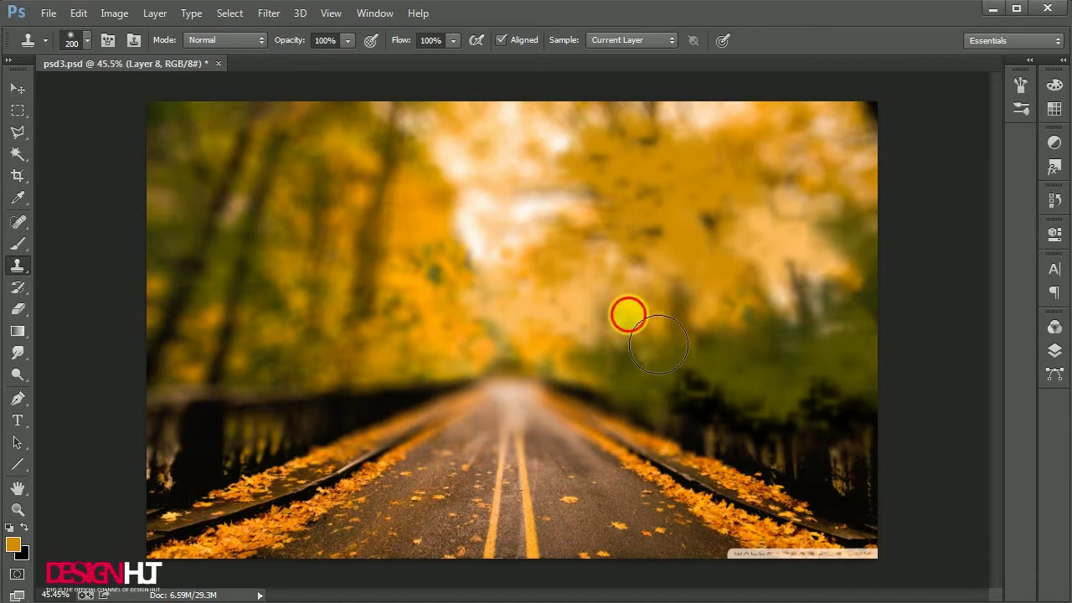
pyautogui.click(17, 88)
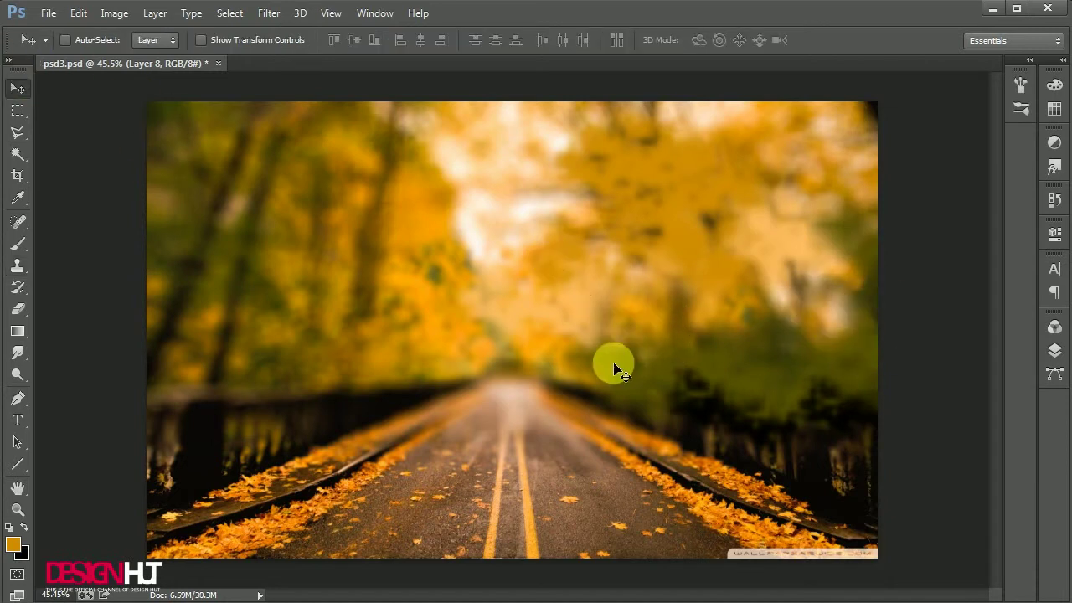
# Step: Group Layer 2 through Layer 8 together
pyautogui.click(1055, 352)
pyautogui.keyDown('shift'); pyautogui.click(934, 318); pyautogui.keyUp('shift')
pyautogui.hotkey('ctrl', 'g')
# Step: Add a Brightness/Contrast adjustment above the group with brightness -7 and contrast 21, and save the document
pyautogui.click(941, 582)
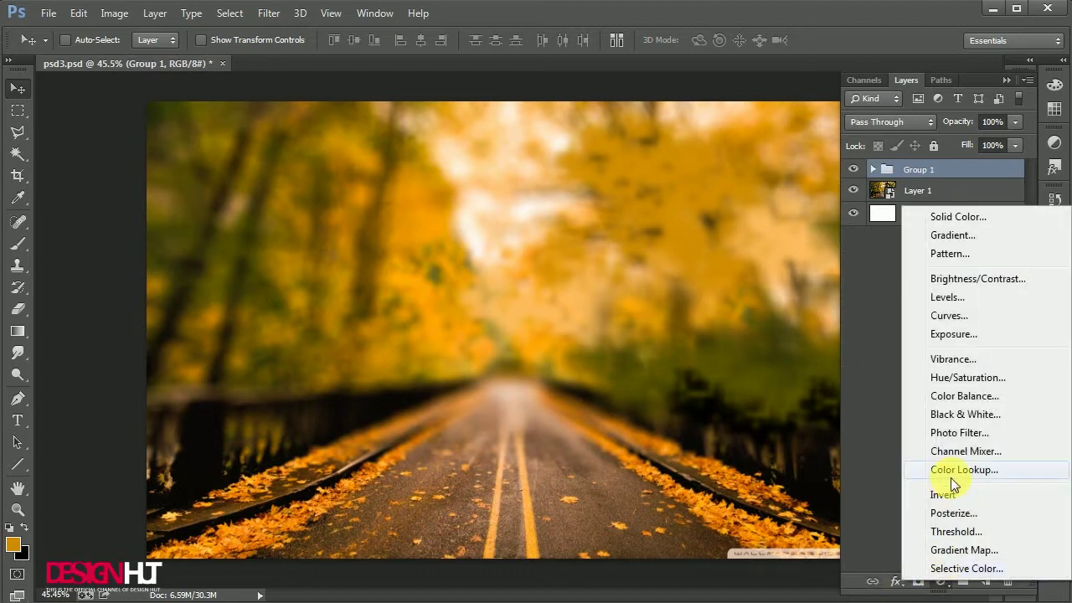
pyautogui.click(977, 278)
pyautogui.moveTo(911, 313)
pyautogui.mouseDown()
pyautogui.moveTo(932, 347)
pyautogui.moveTo(906, 319)
pyautogui.mouseUp()
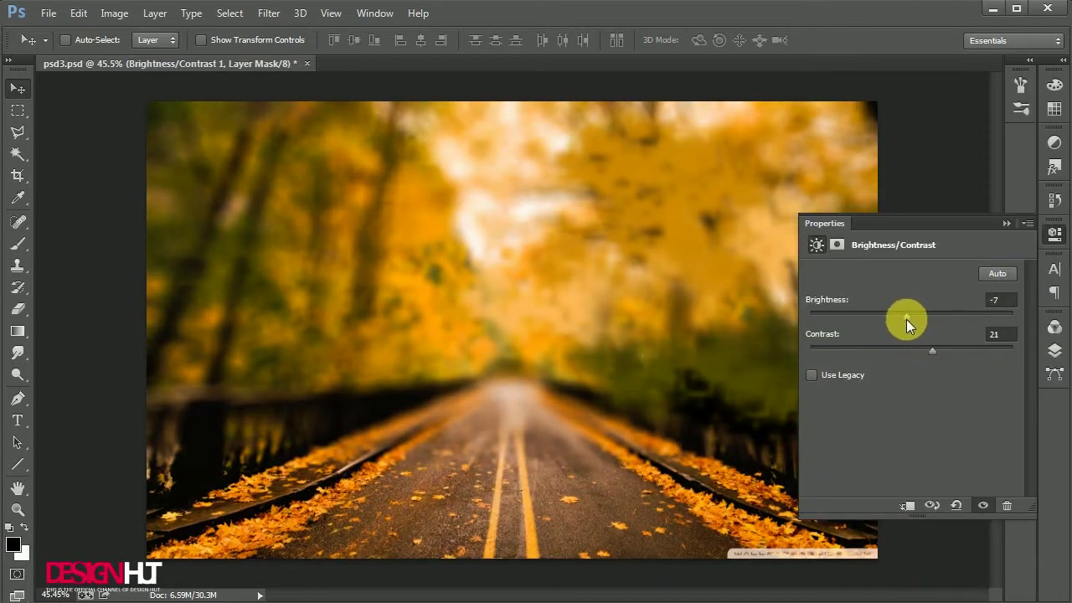
pyautogui.click(1007, 224)
pyautogui.hotkey('ctrl', 's')
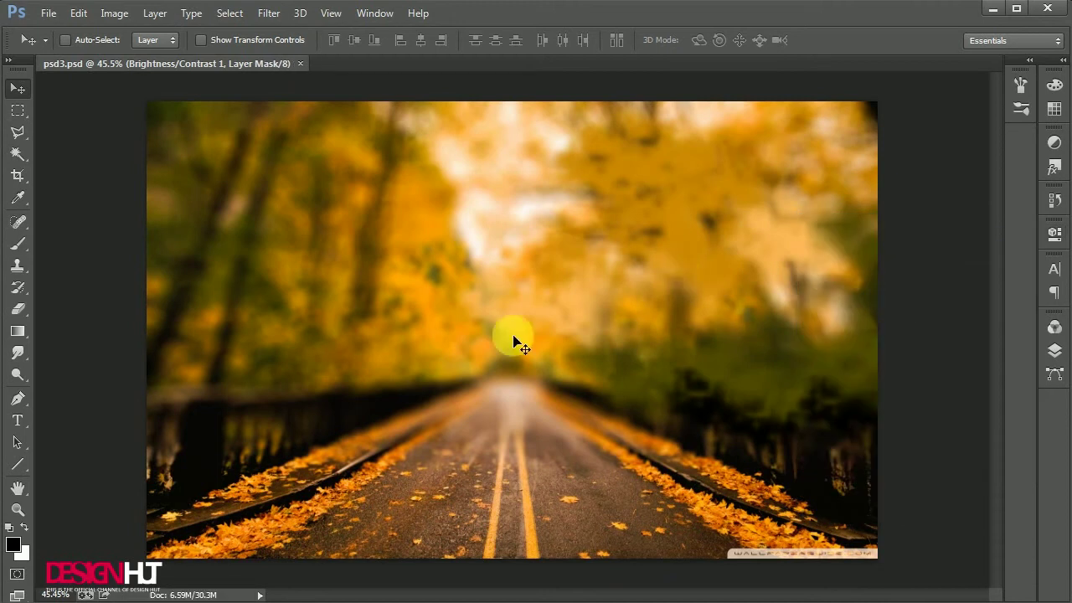
# Step: Switch to the file explorer and open the portrait file IMG_2379.psd in Photoshop
pyautogui.hotkey('alt', 'Tab')
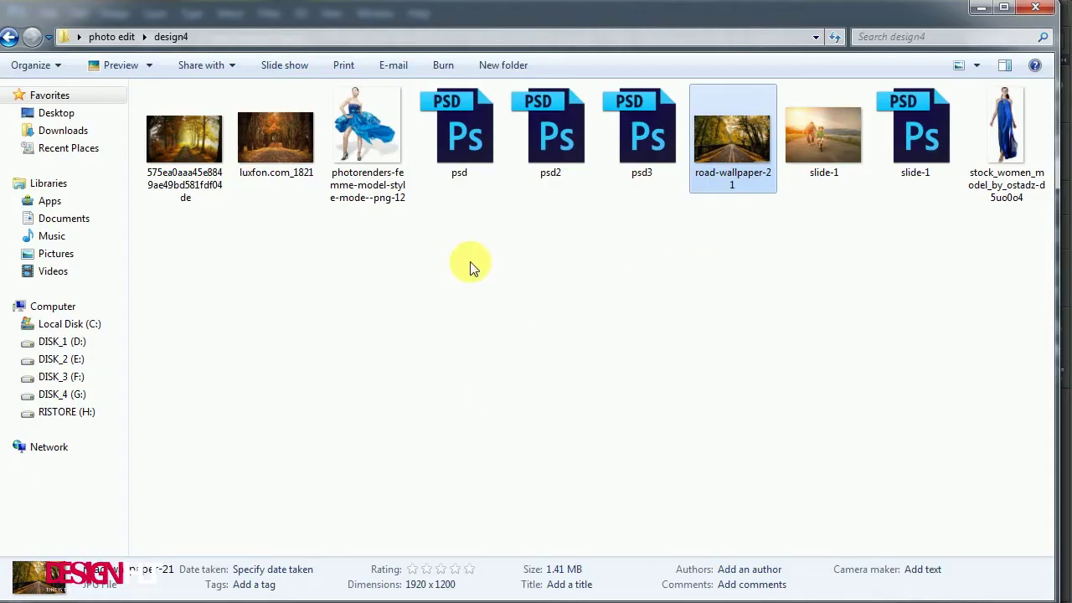
pyautogui.click(10, 40)
pyautogui.moveTo(617, 397); pyautogui.dragTo(917, 53)
pyautogui.hotkey('alt', 'Tab')
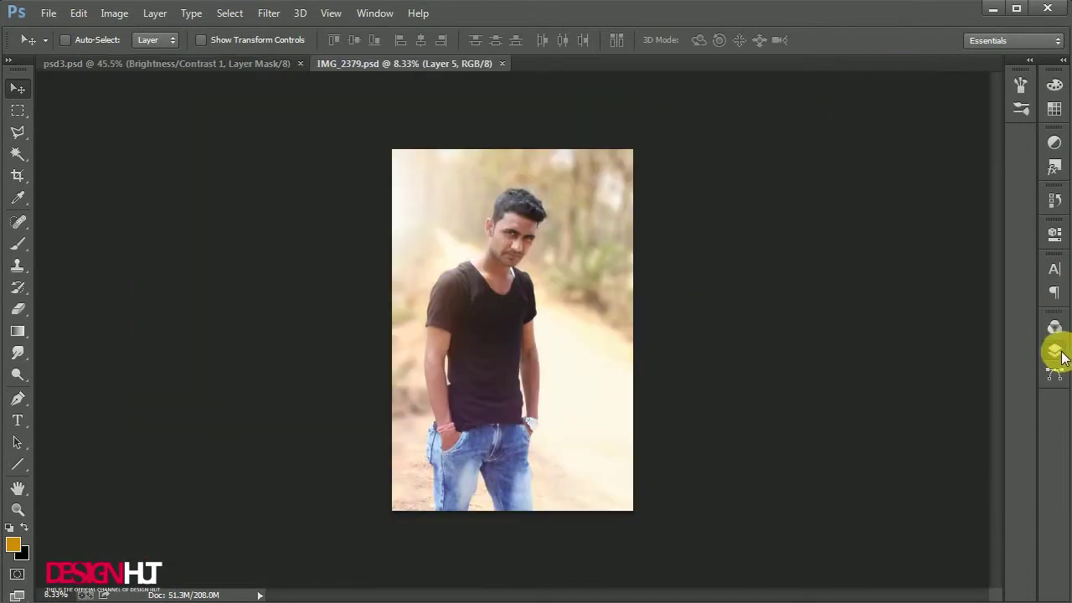
# Step: Expand Group 1 in the portrait file and copy the masked Background copy 2 layer of the man into psd3.psd
pyautogui.click(1055, 352)
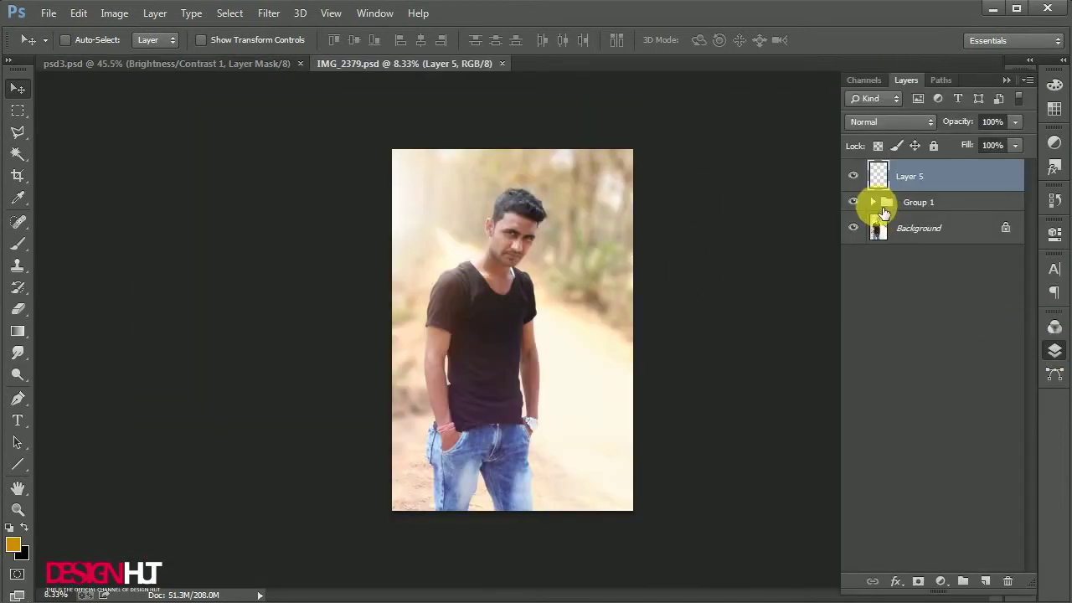
pyautogui.click(874, 203)
pyautogui.click(942, 326)
pyautogui.moveTo(245, 67); pyautogui.dragTo(503, 390)
# Step: Scale the pasted man layer down to about 31% and move him onto the autumn road scene
pyautogui.hotkey('ctrl', 't')
pyautogui.hotkey('ctrl', '0')
pyautogui.moveTo(717, 114); pyautogui.dragTo(585, 333)
pyautogui.moveTo(520, 431); pyautogui.dragTo(526, 406)
pyautogui.hotkey('ctrl', '+')
pyautogui.hotkey('ctrl', '+')
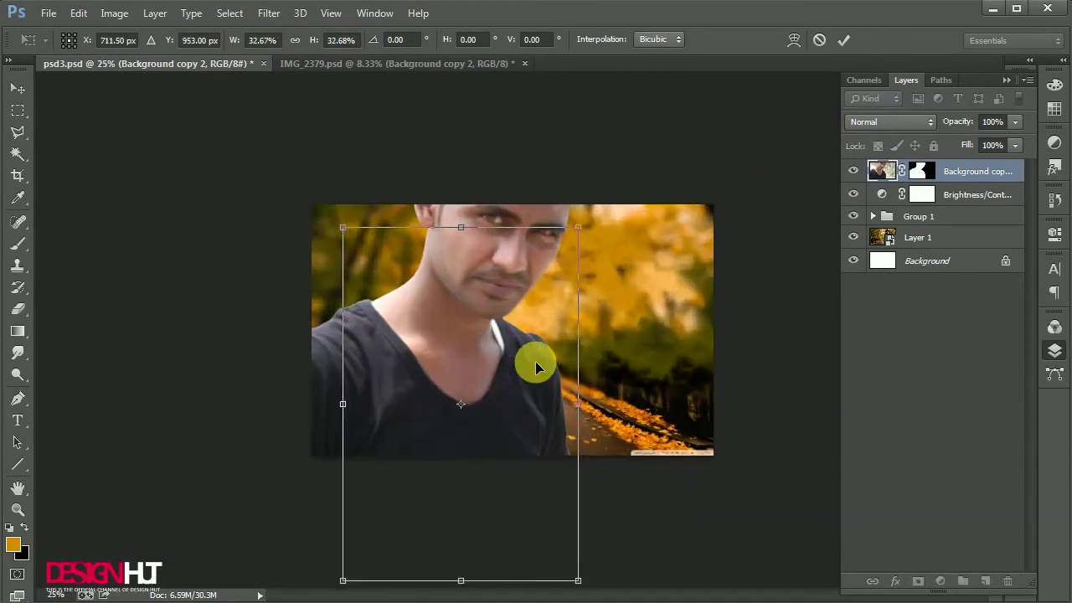
pyautogui.moveTo(577, 229); pyautogui.dragTo(568, 245)
pyautogui.moveTo(491, 414); pyautogui.dragTo(487, 360)
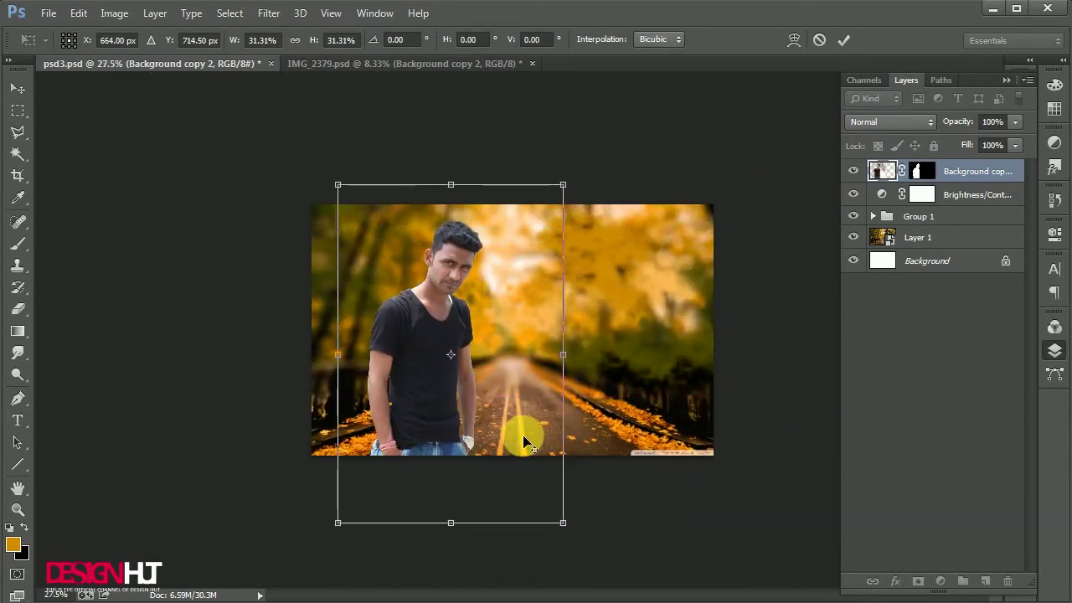
# Step: Refine the man's scale and position so he stands beside the road's yellow lines, cropped below the waist, and apply the transform
pyautogui.hotkey('ctrl', '+')
pyautogui.moveTo(579, 141); pyautogui.dragTo(546, 187)
pyautogui.moveTo(423, 425); pyautogui.dragTo(438, 390)
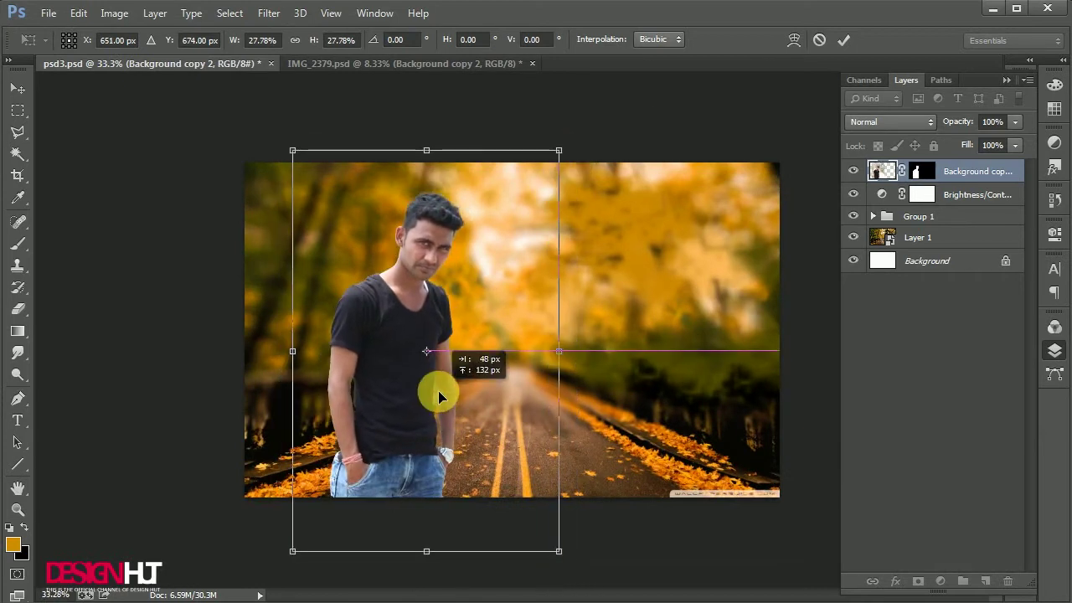
pyautogui.moveTo(563, 163); pyautogui.dragTo(589, 138)
pyautogui.moveTo(499, 362); pyautogui.dragTo(514, 363)
pyautogui.moveTo(572, 546); pyautogui.dragTo(570, 555)
pyautogui.moveTo(457, 405); pyautogui.dragTo(484, 418)
pyautogui.press('Return')
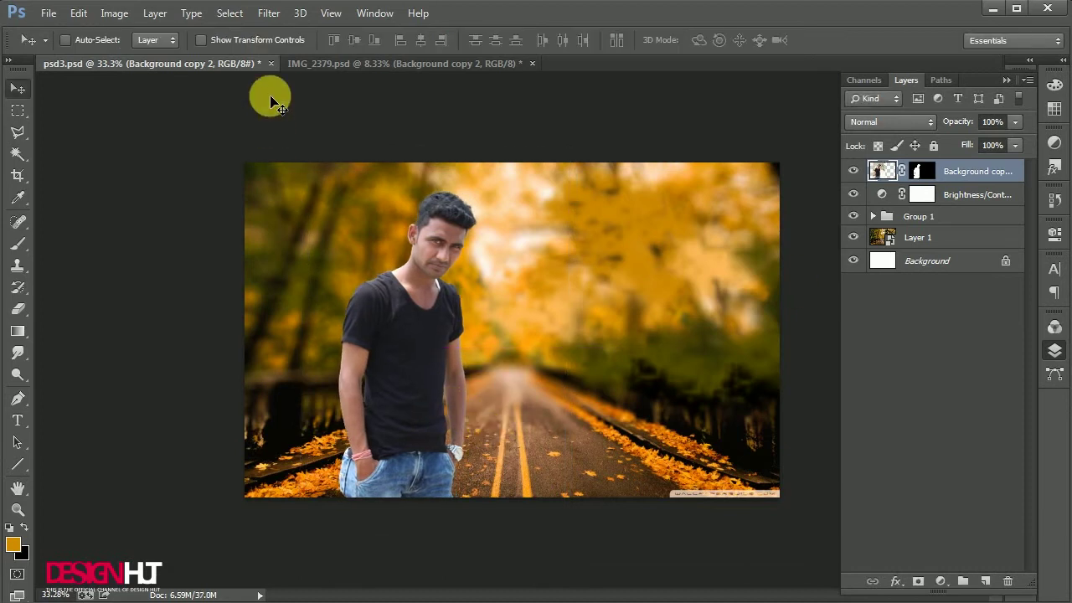
# Step: Apply a Camera Raw filter to the man layer with temperature +23, tint +13 and slightly reduced exposure
pyautogui.click(277, 15)
pyautogui.click(335, 110)
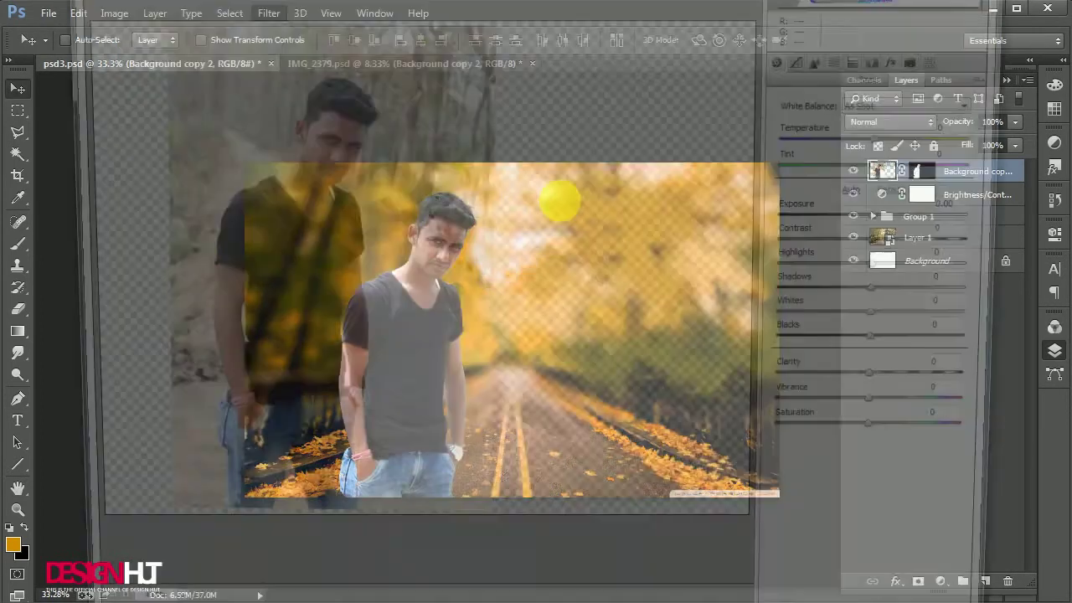
pyautogui.moveTo(48, 0); pyautogui.dragTo(148, 96)
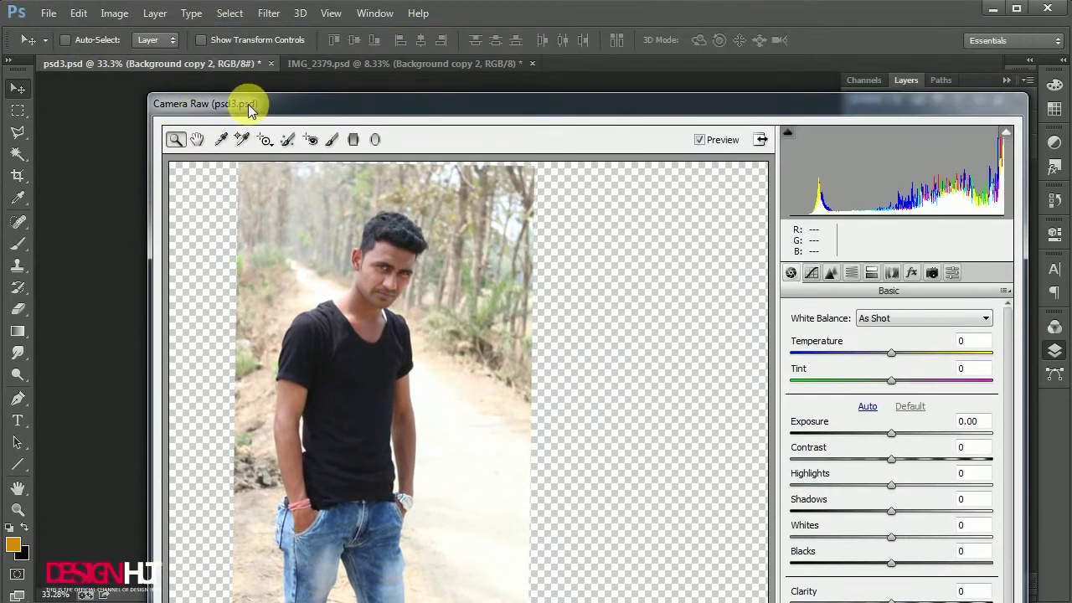
pyautogui.moveTo(247, 107); pyautogui.dragTo(212, 30)
pyautogui.moveTo(857, 278); pyautogui.dragTo(880, 278)
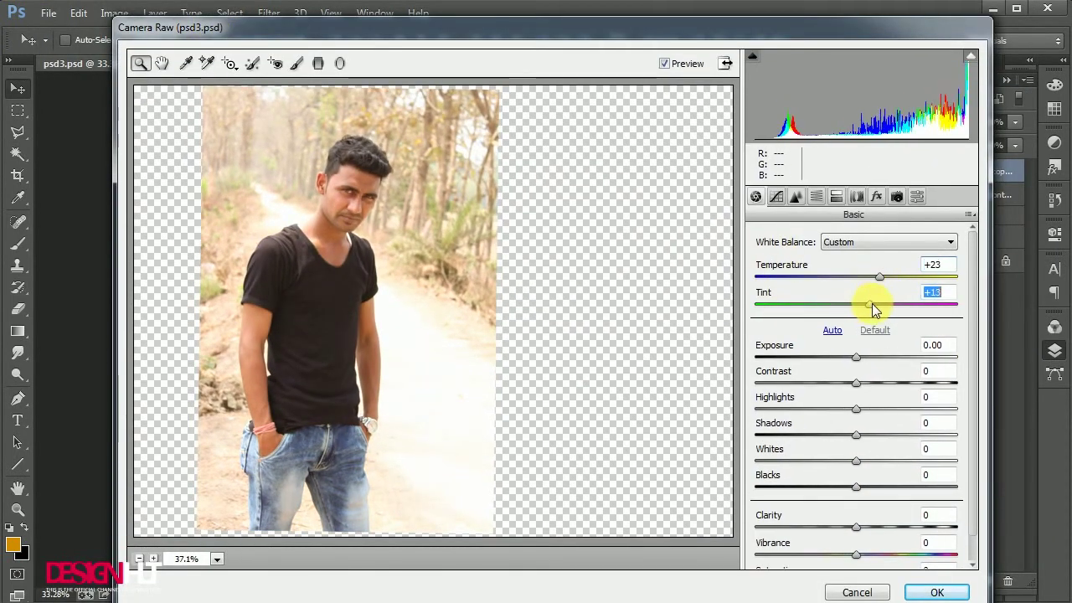
pyautogui.moveTo(855, 359); pyautogui.dragTo(849, 358)
pyautogui.click(937, 592)
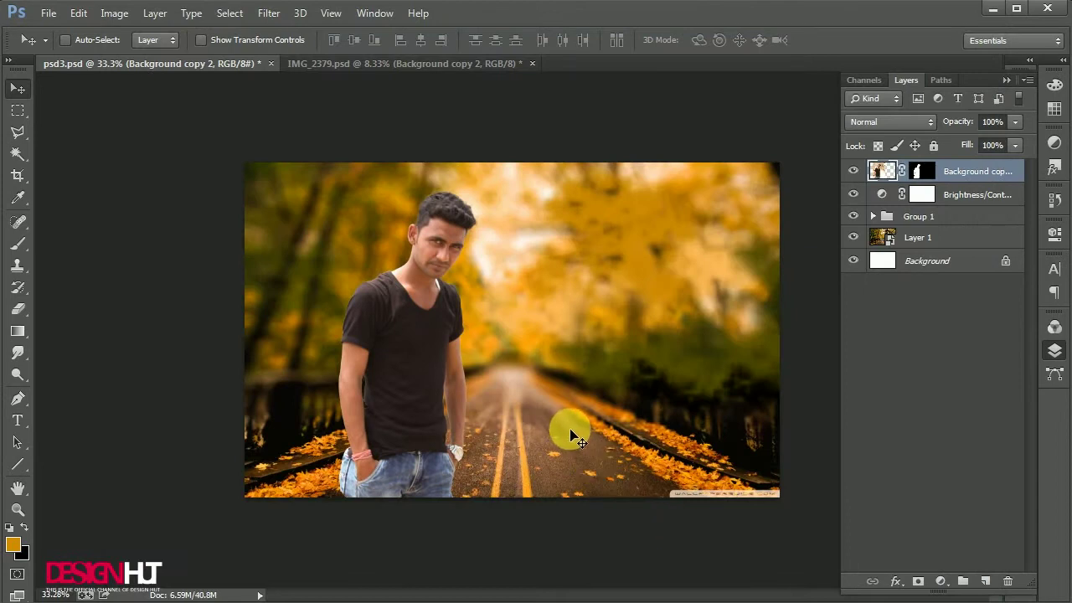
# Step: Add a layer above the Brightness/Contrast adjustment and paint soft foliage colour around the man with the brush at 25% opacity
pyautogui.click(993, 197)
pyautogui.click(989, 581)
pyautogui.click(17, 243)
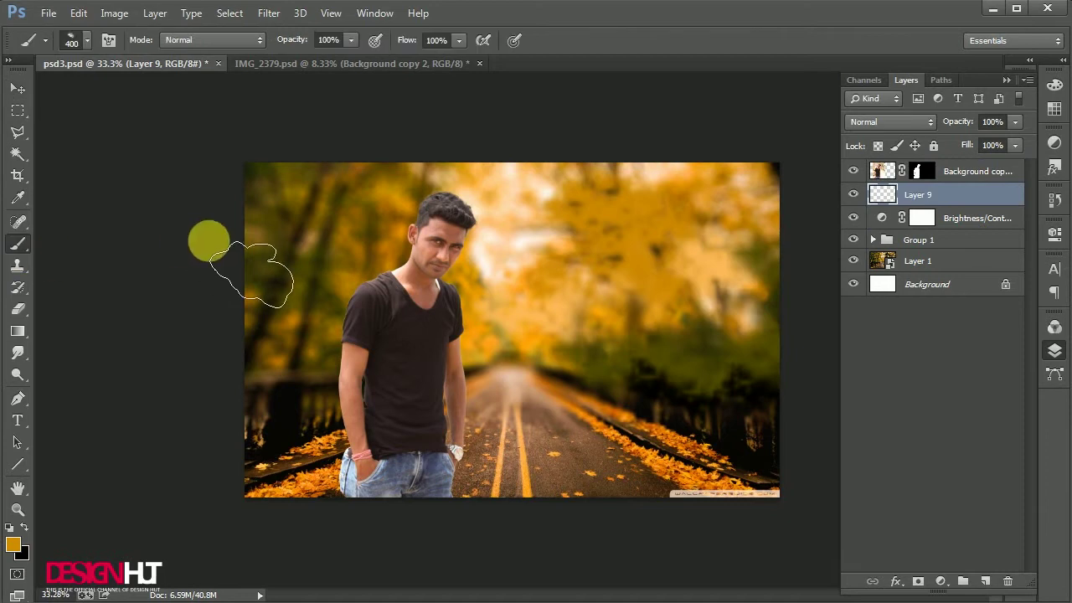
pyautogui.moveTo(373, 361)
pyautogui.mouseDown()
pyautogui.moveTo(354, 362)
pyautogui.moveTo(479, 356)
pyautogui.moveTo(441, 397)
pyautogui.mouseUp()
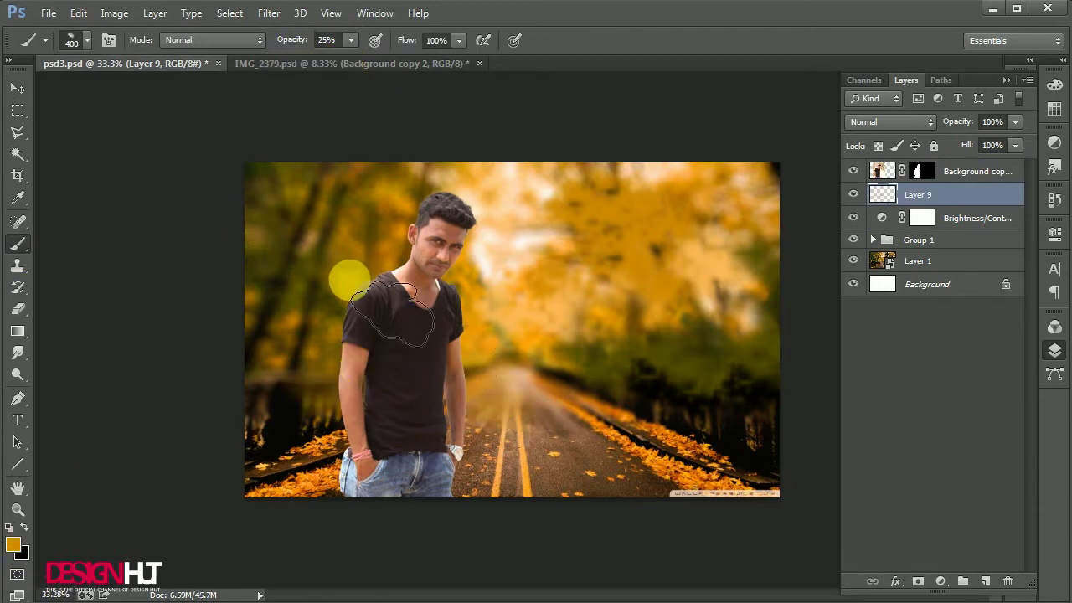
pyautogui.press('v')
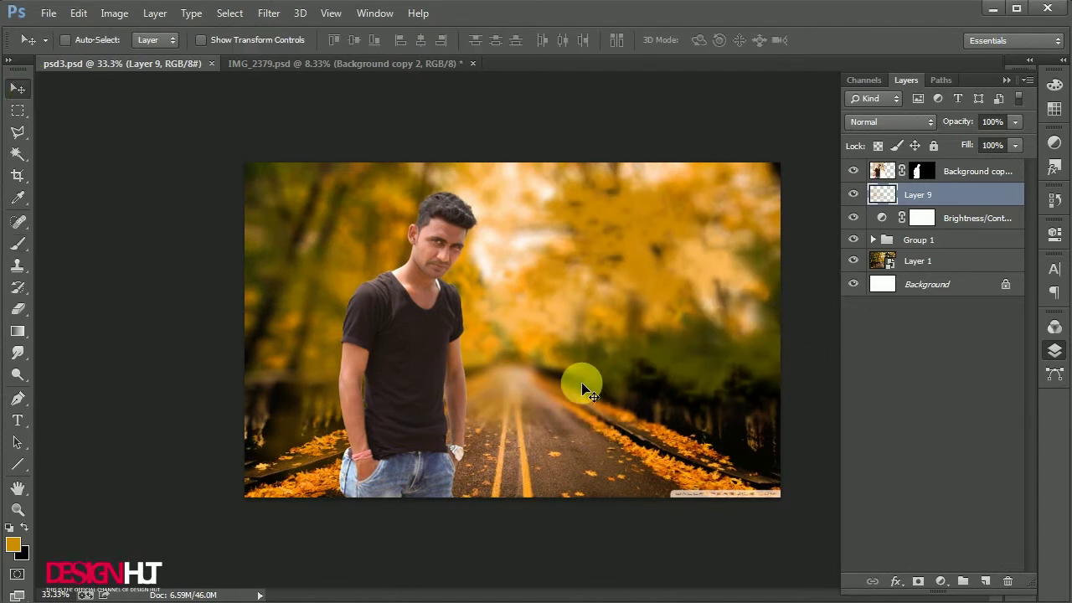
# Step: Add another new layer beneath the man and choose a soft round brush of size 400
pyautogui.hotkey('ctrl', '+')
pyautogui.click(986, 581)
pyautogui.press('b')
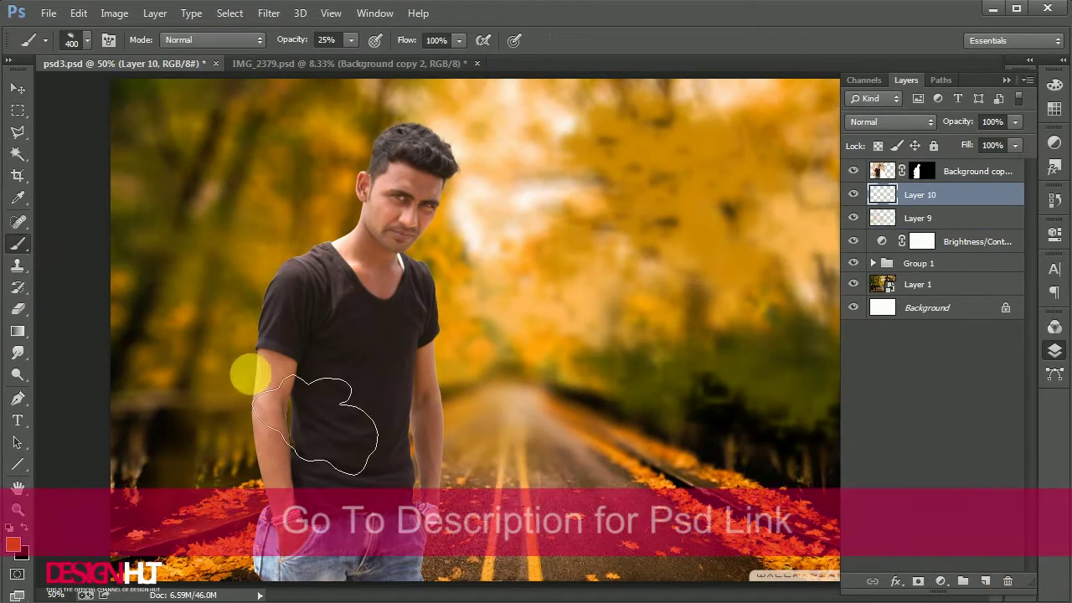
pyautogui.rightClick(300, 248)
pyautogui.click(260, 303)
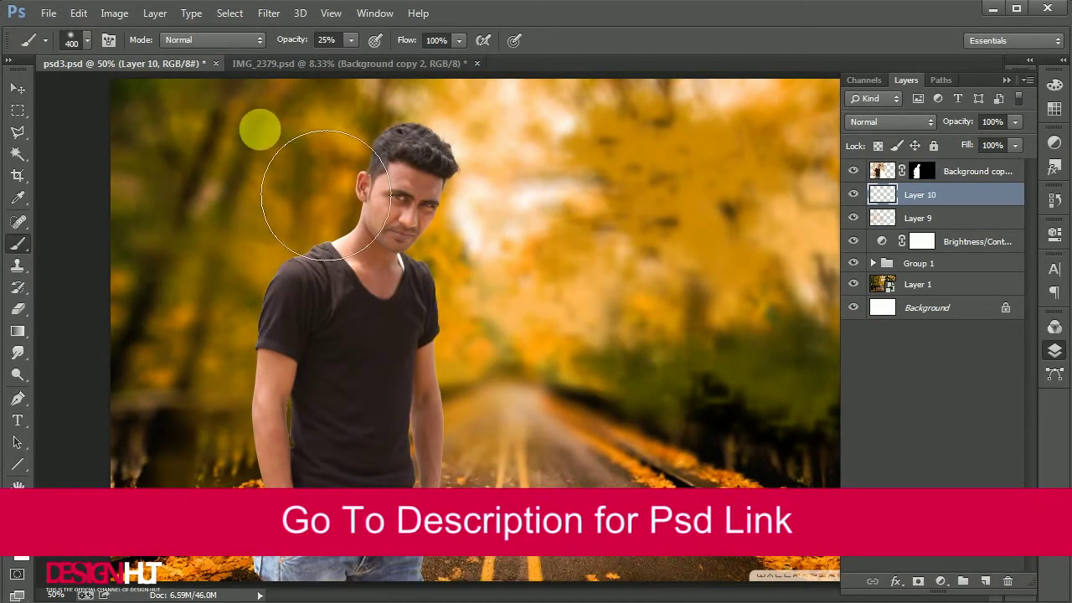
# Step: Set the brush opacity to 100% and the foreground to white, and stamp one soft white spot over the trees beside the man
pyautogui.click(273, 15)
pyautogui.click(62, 163)
pyautogui.click(350, 40)
pyautogui.moveTo(352, 58); pyautogui.dragTo(419, 60)
pyautogui.click(487, 227)
pyautogui.hotkey('ctrl', 'z')
pyautogui.click(9, 528)
pyautogui.click(24, 526)
pyautogui.click(560, 259)
pyautogui.click(17, 89)
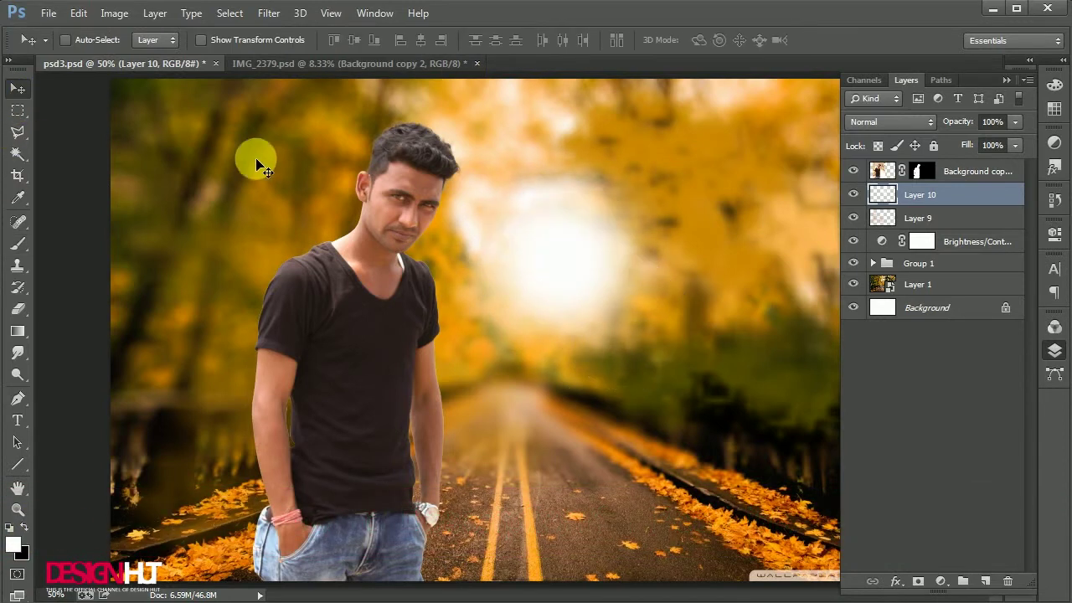
# Step: Enlarge the white glow considerably and move it up behind the man's head toward the sky
pyautogui.hotkey('ctrl', '-')
pyautogui.hotkey('ctrl', 't')
pyautogui.moveTo(641, 187); pyautogui.dragTo(844, 95)
pyautogui.press('Return')
pyautogui.moveTo(646, 284); pyautogui.dragTo(592, 260)
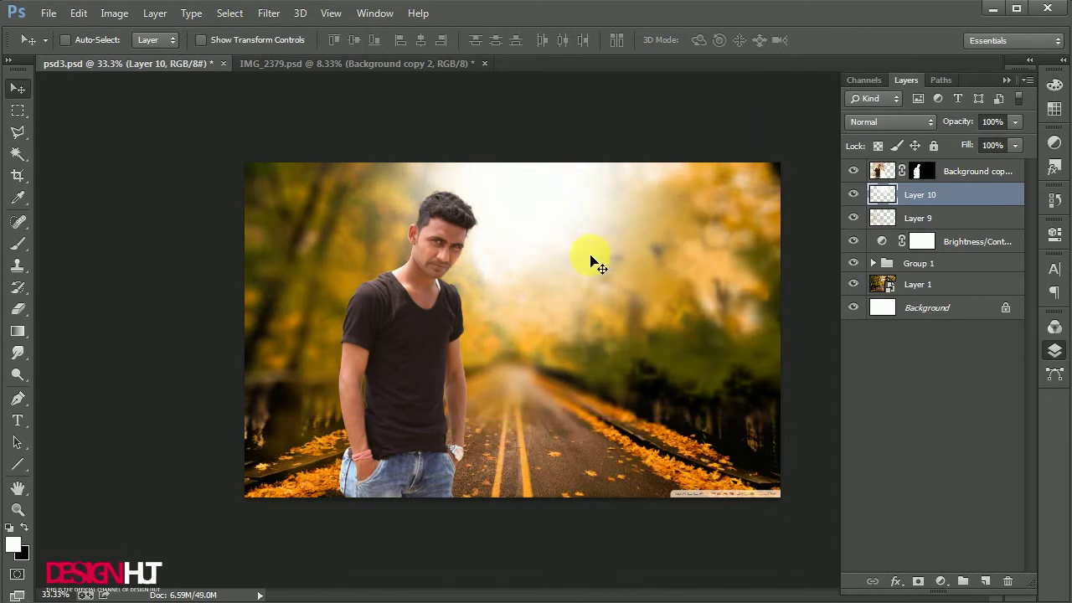
# Step: Enlarge the white glow further, shift it toward the scene's upper left, and set its layer opacity to 73%
pyautogui.hotkey('ctrl', 't')
pyautogui.moveTo(292, 424); pyautogui.dragTo(223, 438)
pyautogui.press('Return')
pyautogui.moveTo(589, 285); pyautogui.dragTo(548, 263)
pyautogui.moveTo(1015, 122); pyautogui.dragTo(991, 141)
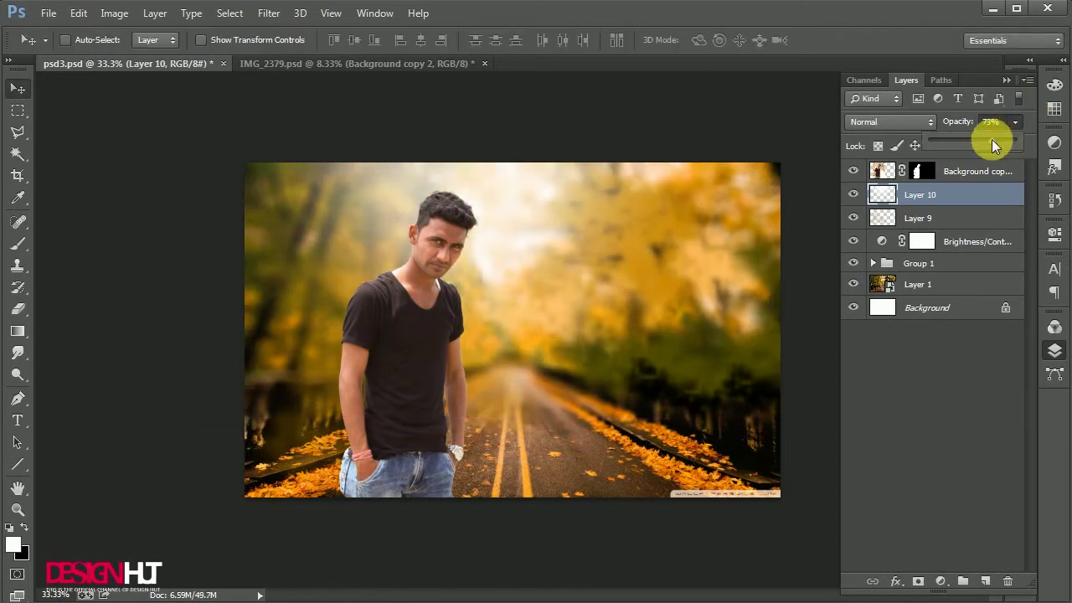
pyautogui.click(713, 256)
# Step: Stamp a second soft white spot on a new layer, move it above the man's head, and resize it
pyautogui.hotkey('ctrl', '+')
pyautogui.hotkey('ctrl', '-')
pyautogui.click(20, 309)
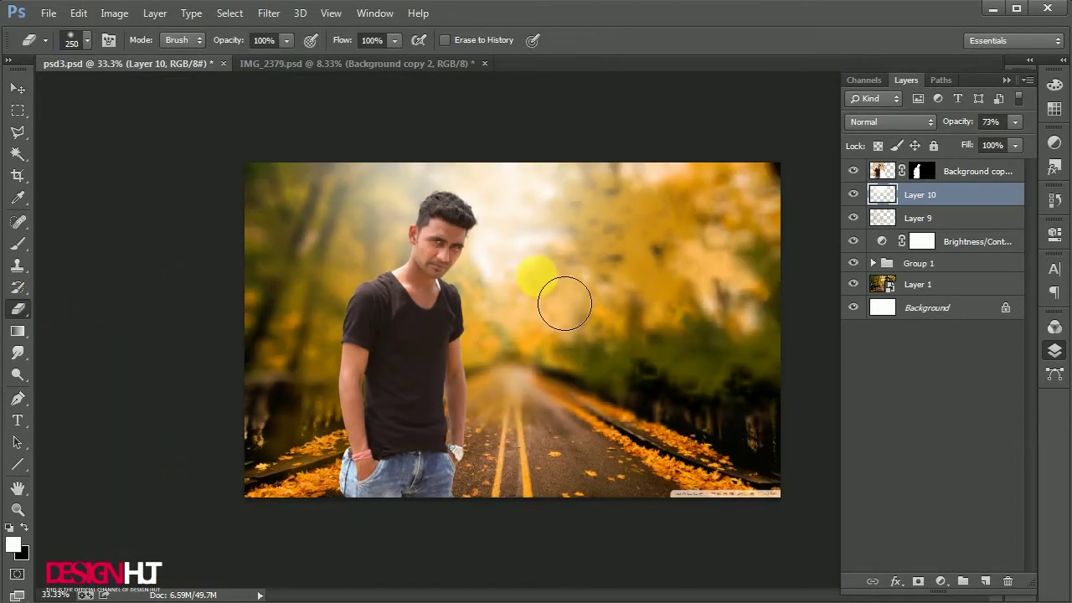
pyautogui.click(18, 245)
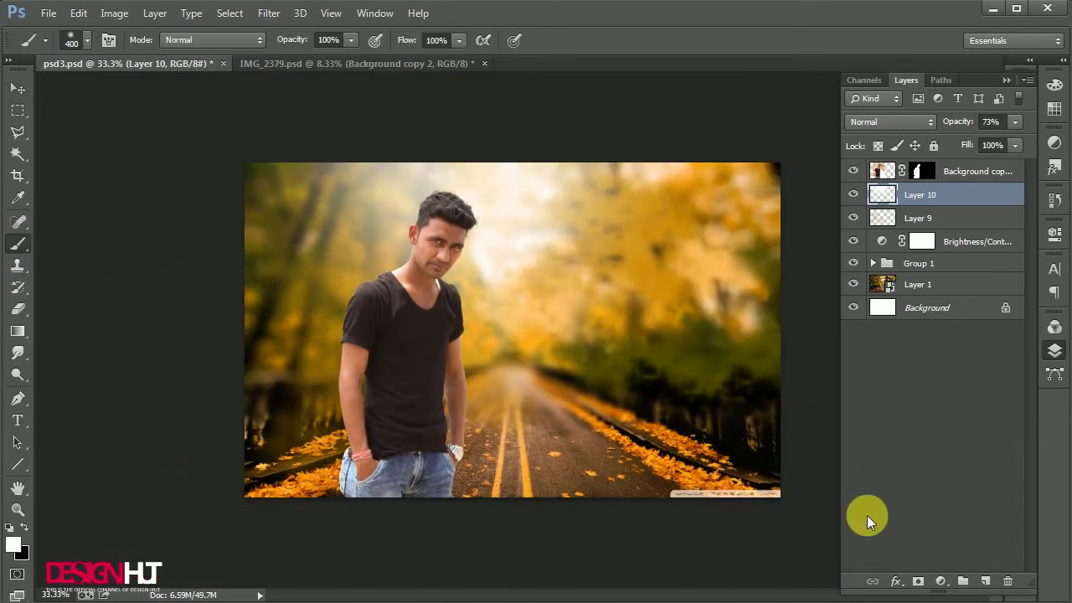
pyautogui.click(986, 581)
pyautogui.click(561, 299)
pyautogui.click(17, 88)
pyautogui.moveTo(558, 311); pyautogui.dragTo(514, 231)
pyautogui.hotkey('ctrl', 't')
pyautogui.moveTo(496, 266); pyautogui.dragTo(492, 204)
pyautogui.press('Return')
# Step: Give the second glow layer a Color Overlay in pale cream (H 37, S 20, B 97) at 100% opacity
pyautogui.click(895, 579)
pyautogui.click(921, 494)
pyautogui.moveTo(744, 426); pyautogui.dragTo(996, 209)
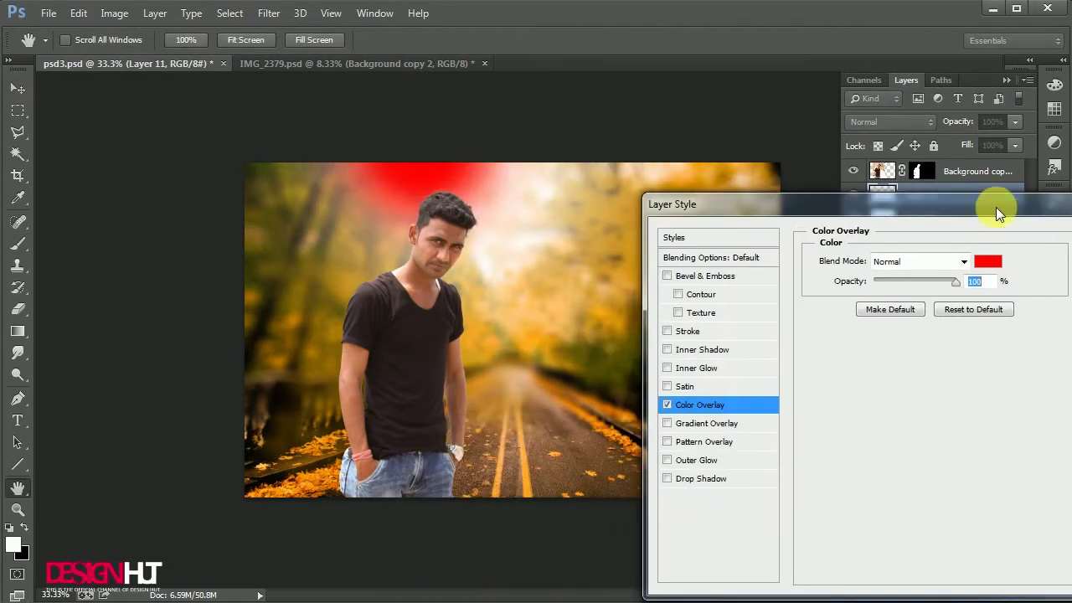
pyautogui.click(987, 261)
pyautogui.click(520, 303)
pyautogui.click(539, 432)
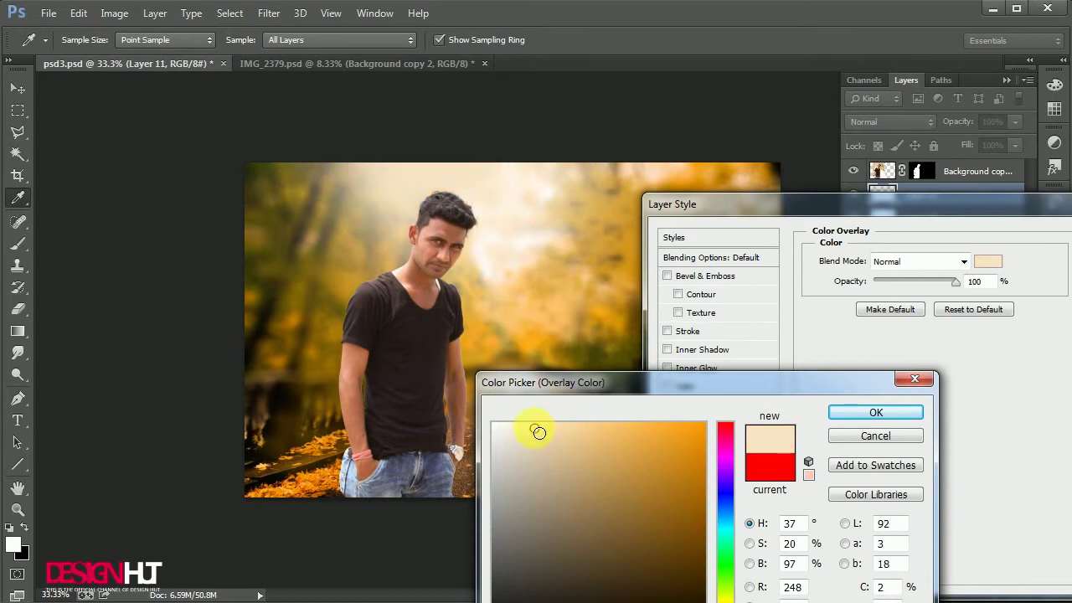
pyautogui.click(876, 413)
pyautogui.click(772, 236)
# Step: Move the cream glow down beside the man's head and save the document
pyautogui.press('v')
pyautogui.moveTo(510, 259); pyautogui.dragTo(563, 347)
pyautogui.hotkey('ctrl', 's')
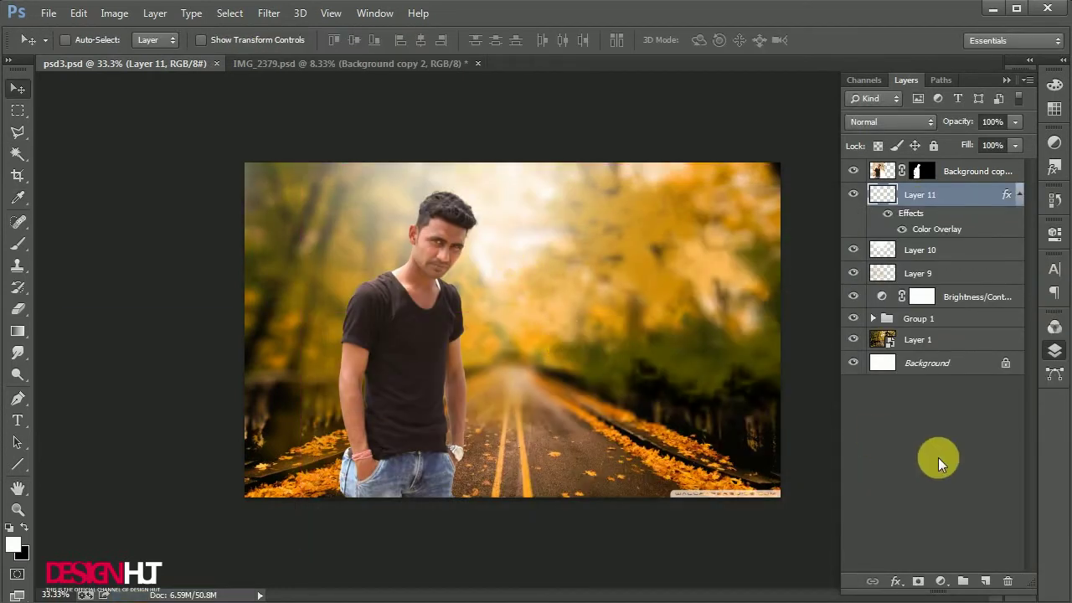
# Step: Add a Color Lookup adjustment on top of all layers and load the 2Strip.look 3DLUT
pyautogui.click(942, 584)
pyautogui.click(951, 468)
pyautogui.click(900, 274)
pyautogui.click(892, 346)
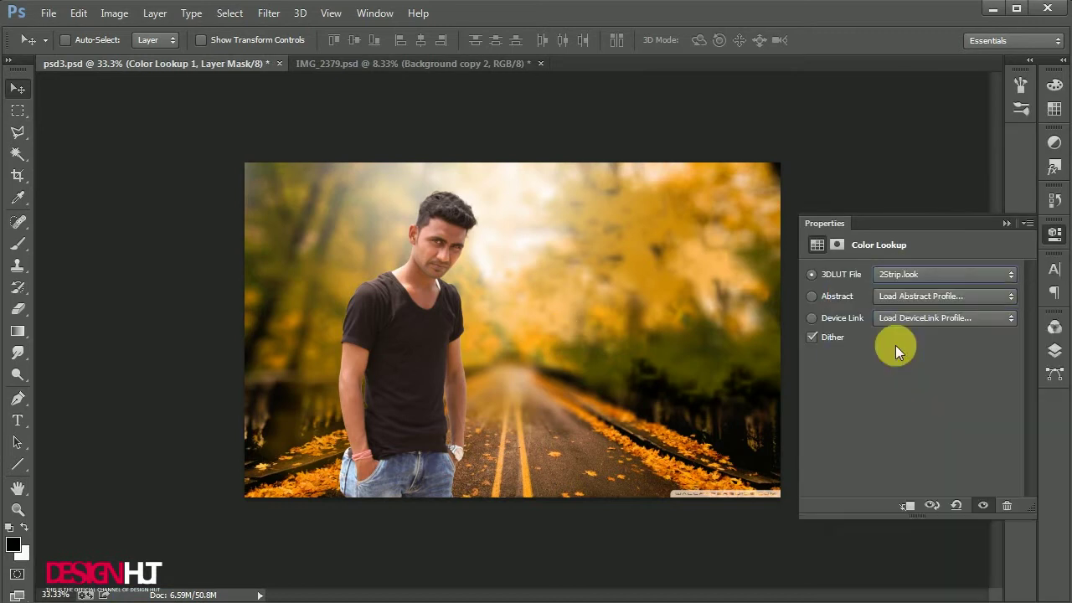
# Step: Try the successive 3DLUT looks and settle the Color Lookup on Kodak 5205 Fuji 3510
pyautogui.press('Down')
pyautogui.press('Down')
pyautogui.press('Down')
pyautogui.press('Down')
pyautogui.press('Down')
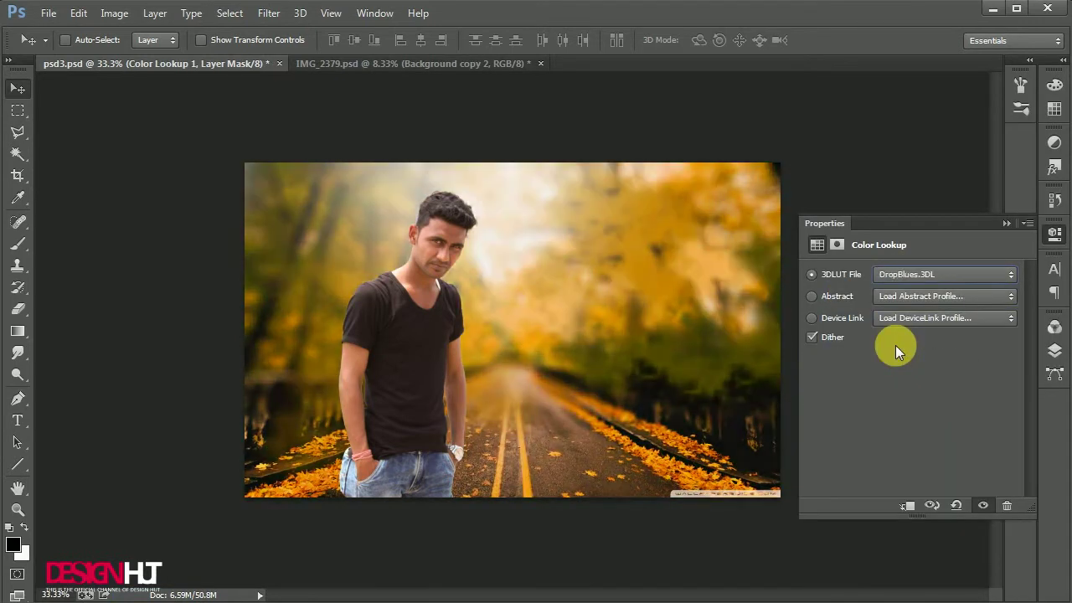
pyautogui.press('Down')
pyautogui.press('Down')
pyautogui.press('Down')
pyautogui.press('Down')
pyautogui.press('Down')
pyautogui.press('Up')
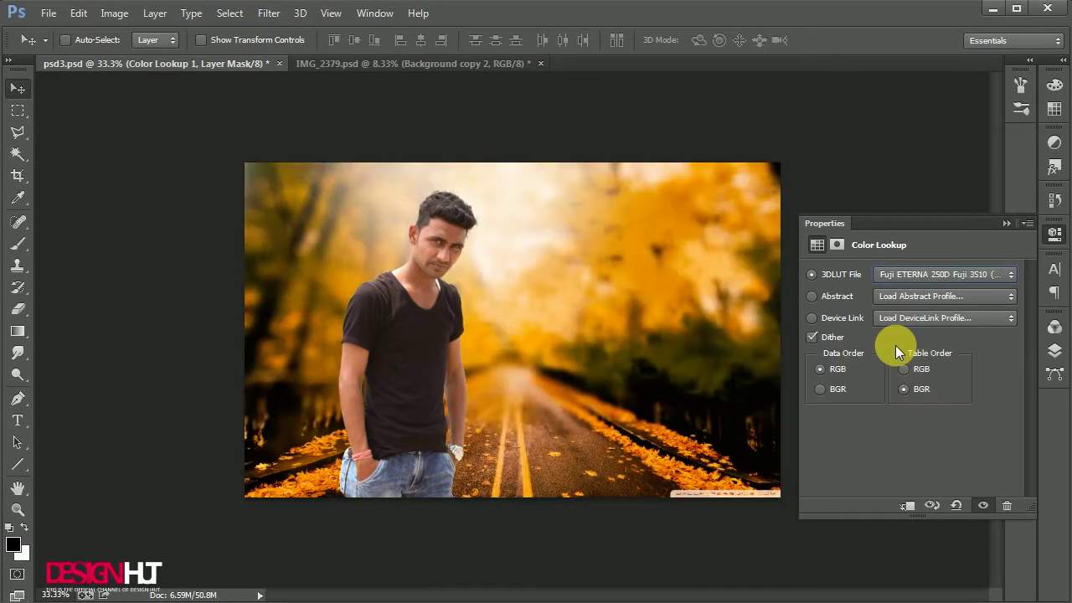
pyautogui.press('Down')
pyautogui.press('Down')
pyautogui.press('Down')
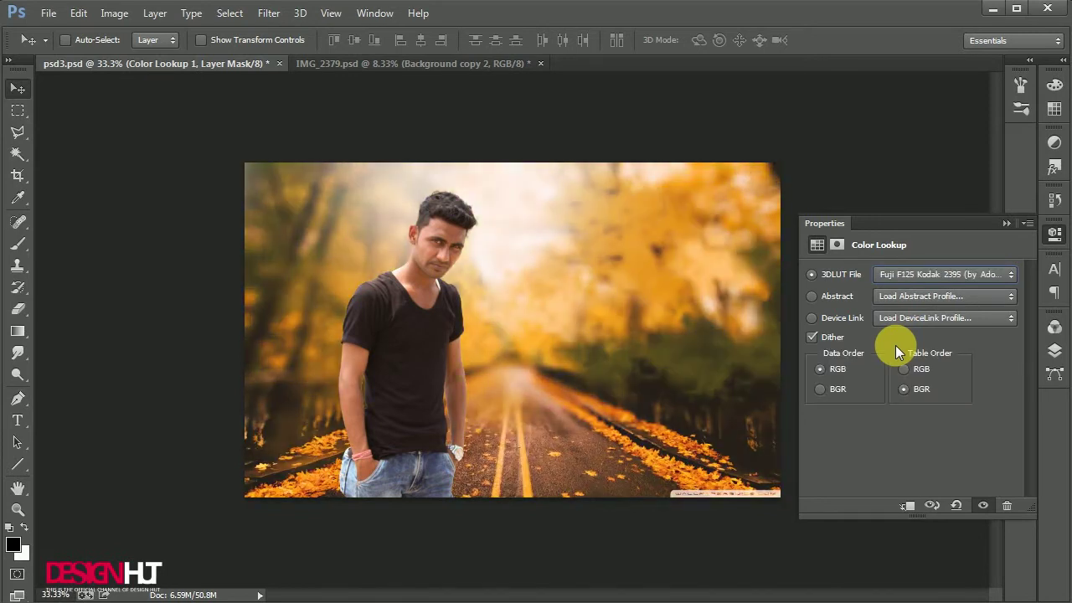
pyautogui.press('Down')
pyautogui.press('Down')
pyautogui.press('Down')
pyautogui.press('Down')
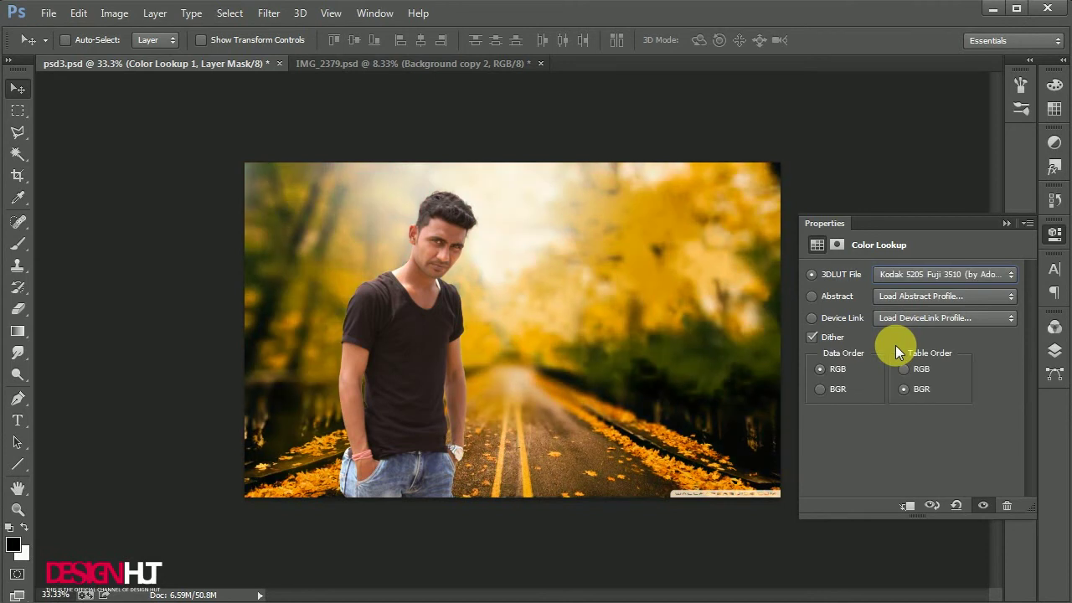
pyautogui.click(1055, 351)
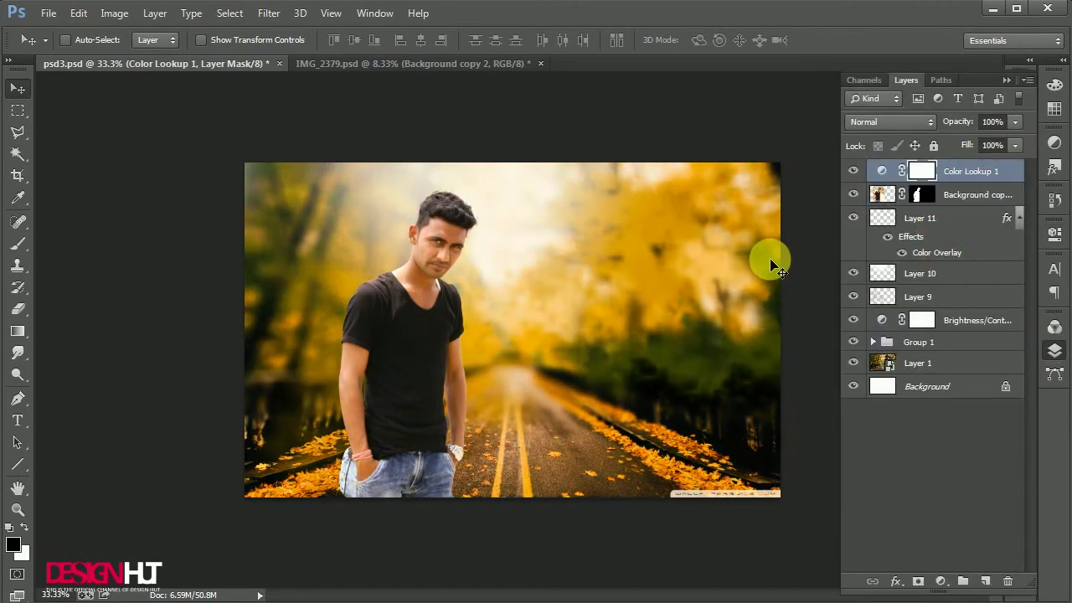
# Step: Paint black over the man on the Color Lookup mask with the size 400 brush to remove the effect from him
pyautogui.click(18, 310)
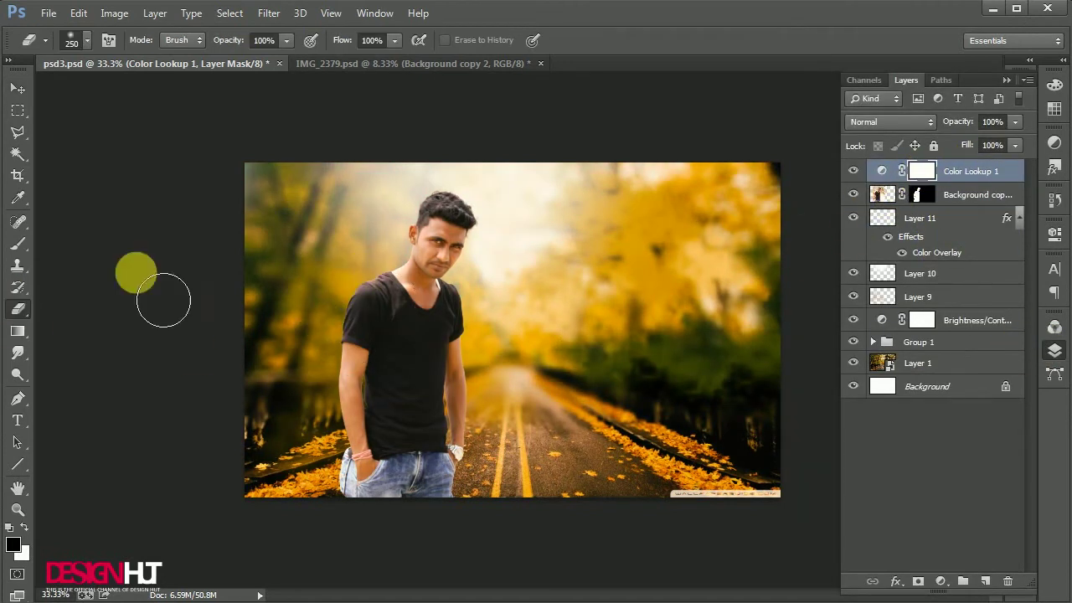
pyautogui.click(19, 246)
pyautogui.moveTo(430, 241)
pyautogui.mouseDown()
pyautogui.moveTo(406, 295)
pyautogui.moveTo(452, 481)
pyautogui.mouseUp()
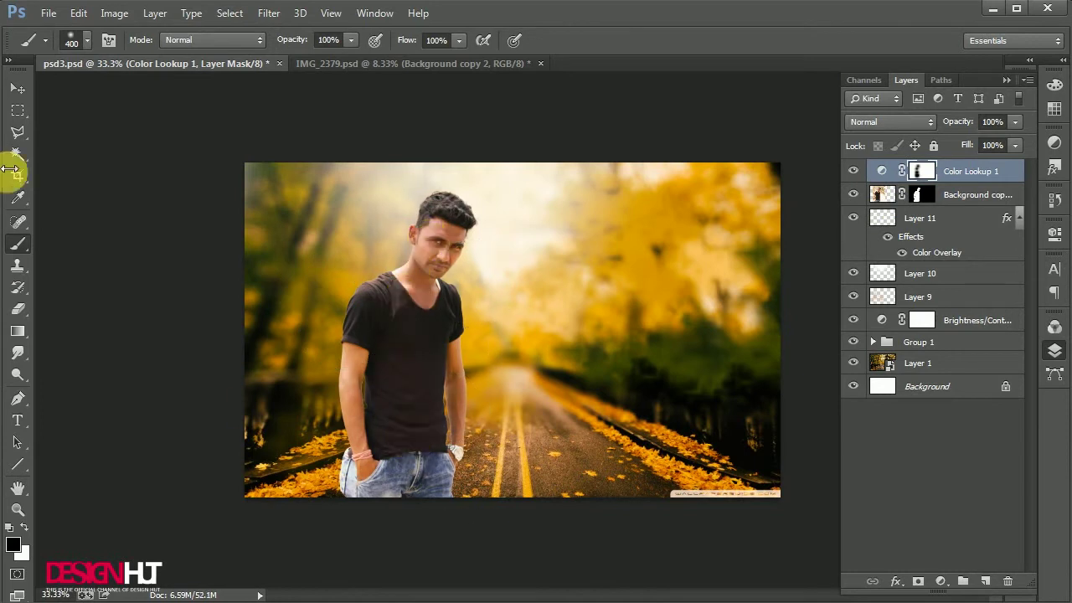
# Step: Add a new top layer in Overlay blend mode and ready the brush with white as the foreground colour
pyautogui.click(18, 87)
pyautogui.click(985, 583)
pyautogui.click(17, 243)
pyautogui.press('x')
pyautogui.click(891, 122)
pyautogui.click(861, 341)
pyautogui.scroll(7, 420, 161)
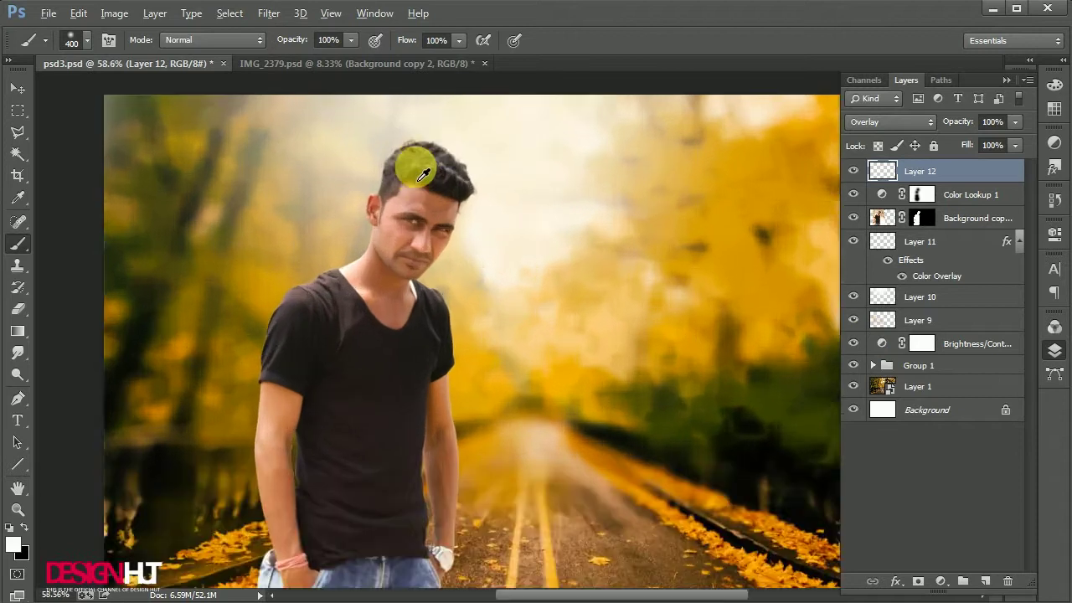
# Step: Reduce the brush size to 250 and paint white highlights over the man's hair on the Overlay layer
pyautogui.moveTo(422, 170); pyautogui.dragTo(421, 295)
pyautogui.press('[')
pyautogui.press('[')
pyautogui.click(414, 242)
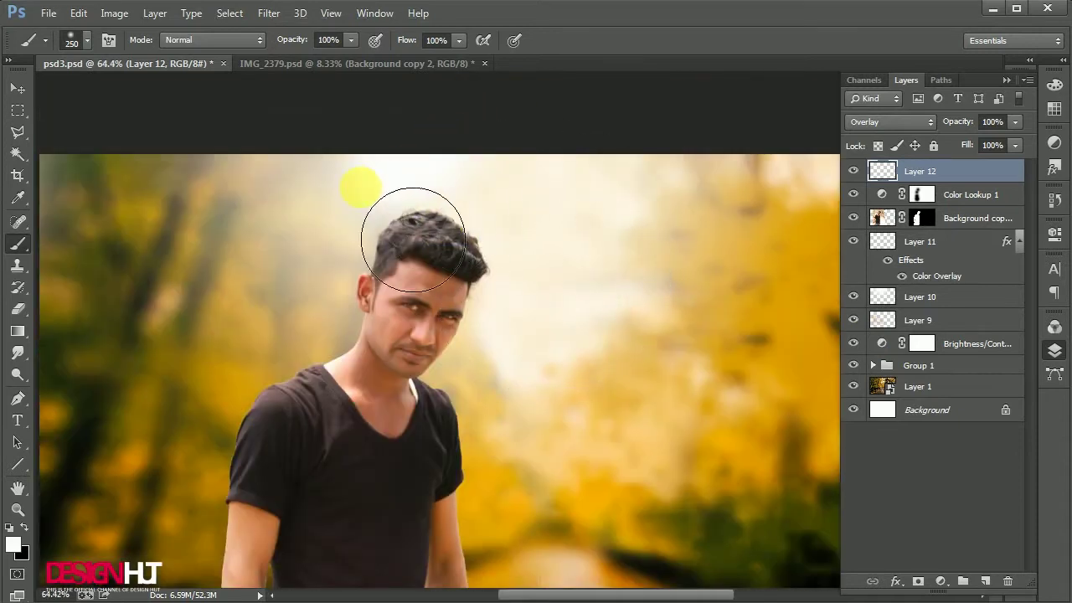
pyautogui.click(374, 193)
# Step: Move the Overlay highlight layer below the Color Lookup adjustment and clip it to the man layer
pyautogui.moveTo(972, 190); pyautogui.dragTo(958, 215)
pyautogui.keyDown('alt'); pyautogui.click(980, 208); pyautogui.keyUp('alt')
pyautogui.scroll(-3, 745, 214)
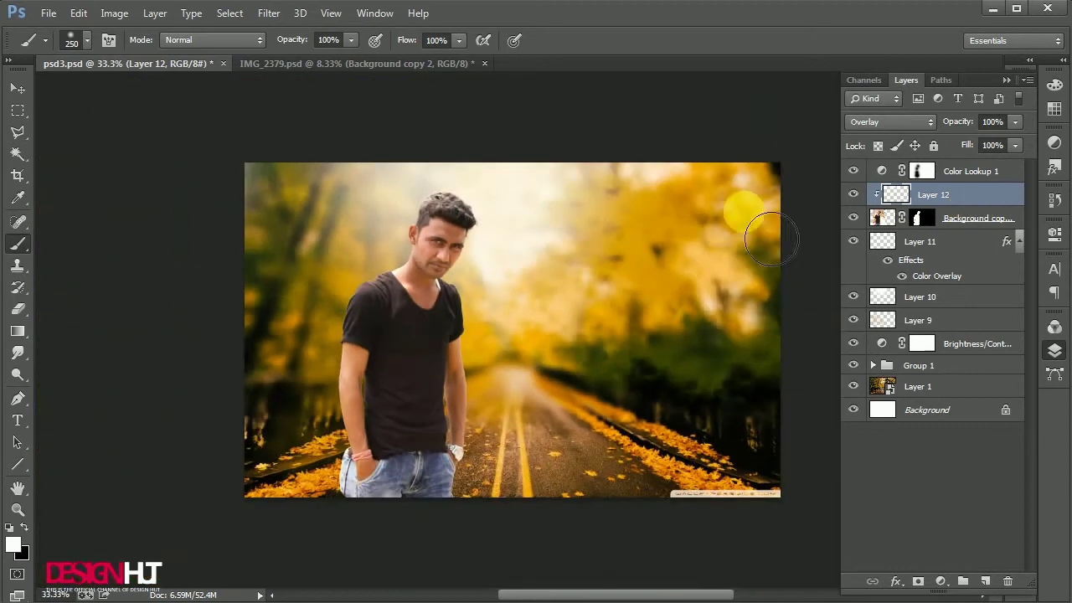
# Step: Add another layer clipped to the man layer, set its opacity to 57%, and save the document
pyautogui.click(988, 580)
pyautogui.click(18, 87)
pyautogui.keyDown('alt'); pyautogui.click(1016, 209); pyautogui.keyUp('alt')
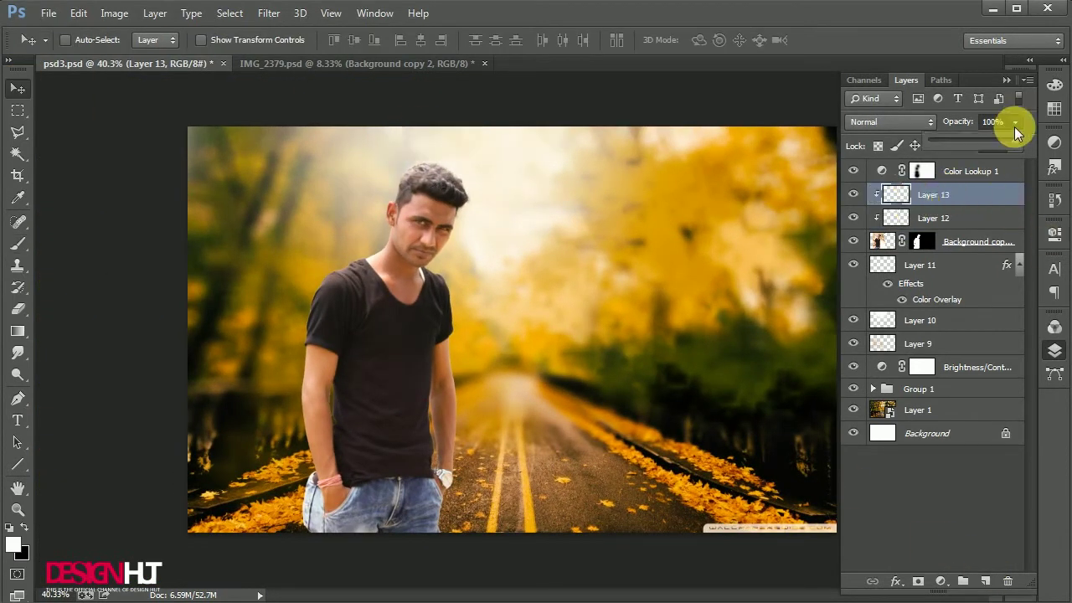
pyautogui.scroll(-1, 690, 335)
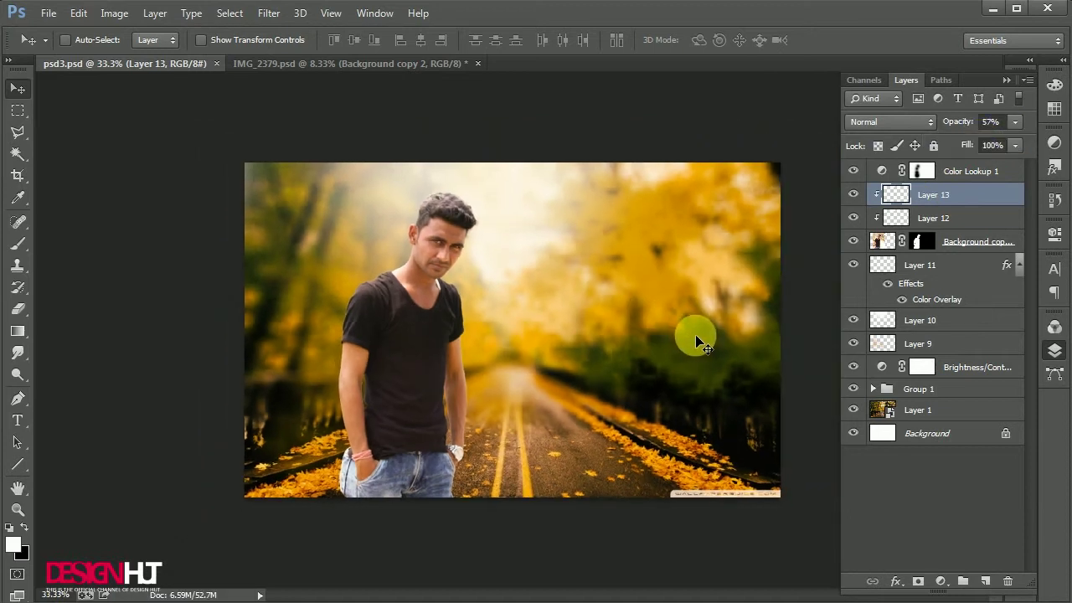
pyautogui.scroll(1, 604, 393)
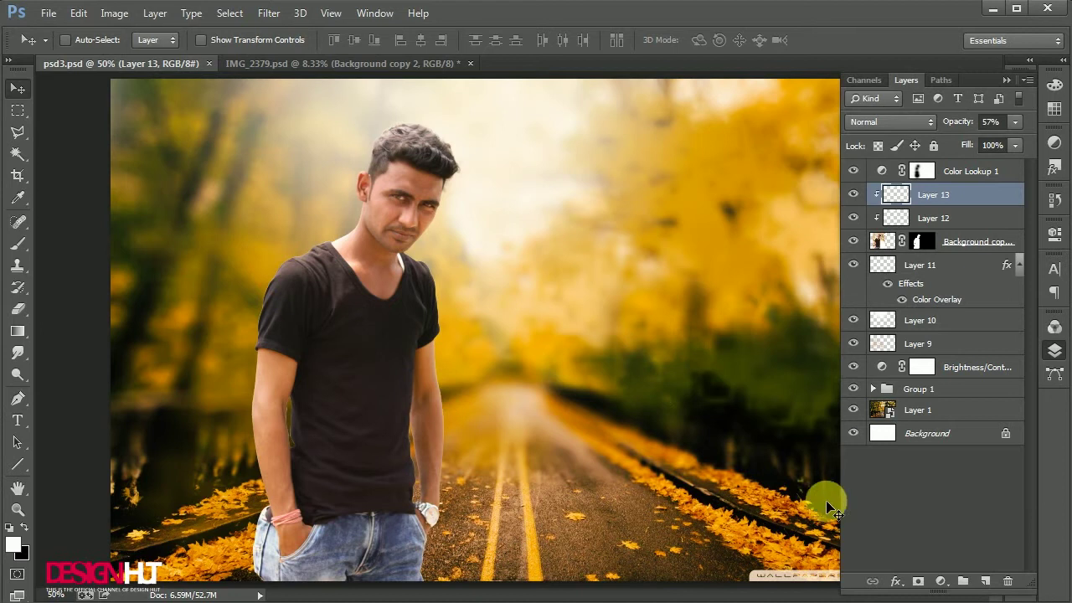
# Step: Add a new layer above the clipped highlight layers, set its blend mode to Overlay, and ready the brush
pyautogui.click(986, 581)
pyautogui.press('b')
pyautogui.click(891, 121)
pyautogui.click(880, 338)
# Step: Paint white highlights along the man's edges and face with the size 250 brush, and clip the Overlay layer to the man
pyautogui.moveTo(331, 241)
pyautogui.mouseDown()
pyautogui.moveTo(288, 288)
pyautogui.moveTo(251, 371)
pyautogui.moveTo(255, 465)
pyautogui.mouseUp()
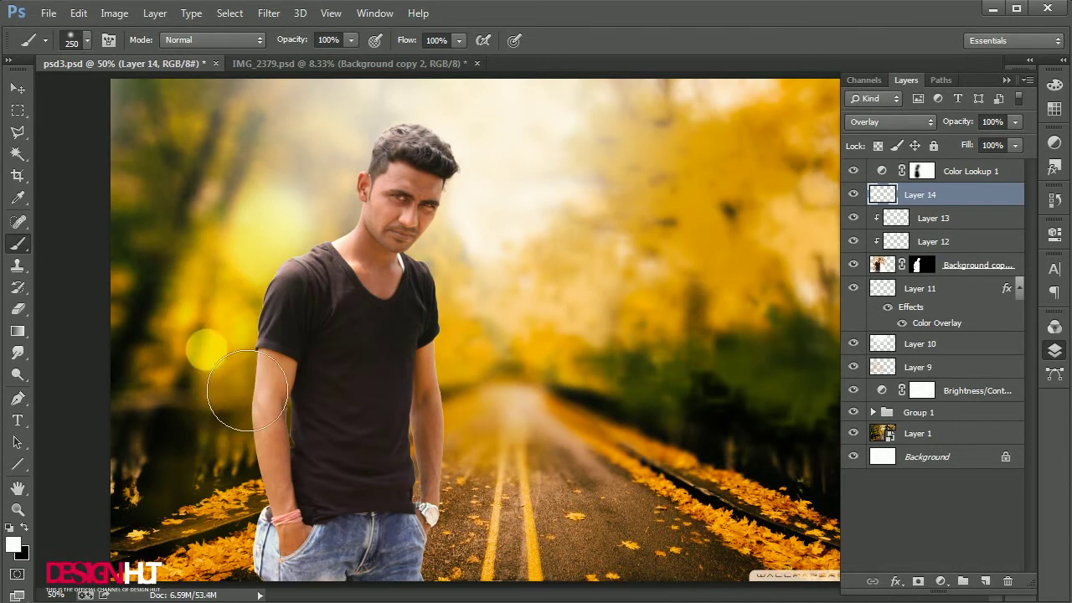
pyautogui.click(443, 234)
pyautogui.click(443, 234)
pyautogui.hotkey('ctrl', 'z')
pyautogui.hotkey('ctrl', 'z')
pyautogui.keyDown('alt'); pyautogui.click(986, 214); pyautogui.keyUp('alt')
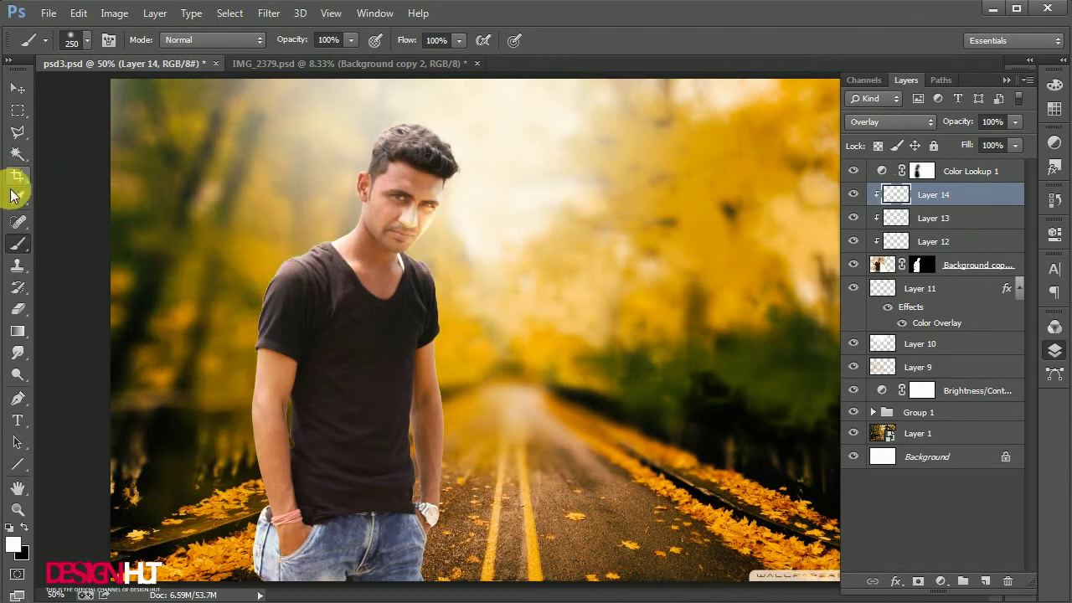
# Step: Erase the excess white highlight from the man's cheek and collar area with a size 70 eraser
pyautogui.click(18, 309)
pyautogui.scroll(4, 472, 201)
pyautogui.moveTo(421, 224)
pyautogui.mouseDown()
pyautogui.moveTo(369, 277)
pyautogui.moveTo(444, 210)
pyautogui.moveTo(432, 192)
pyautogui.moveTo(433, 239)
pyautogui.mouseUp()
pyautogui.moveTo(363, 282)
pyautogui.mouseDown()
pyautogui.moveTo(351, 272)
pyautogui.moveTo(399, 271)
pyautogui.mouseUp()
pyautogui.hotkey('ctrl', '-')
pyautogui.hotkey('ctrl', '-')
pyautogui.hotkey('ctrl', '-')
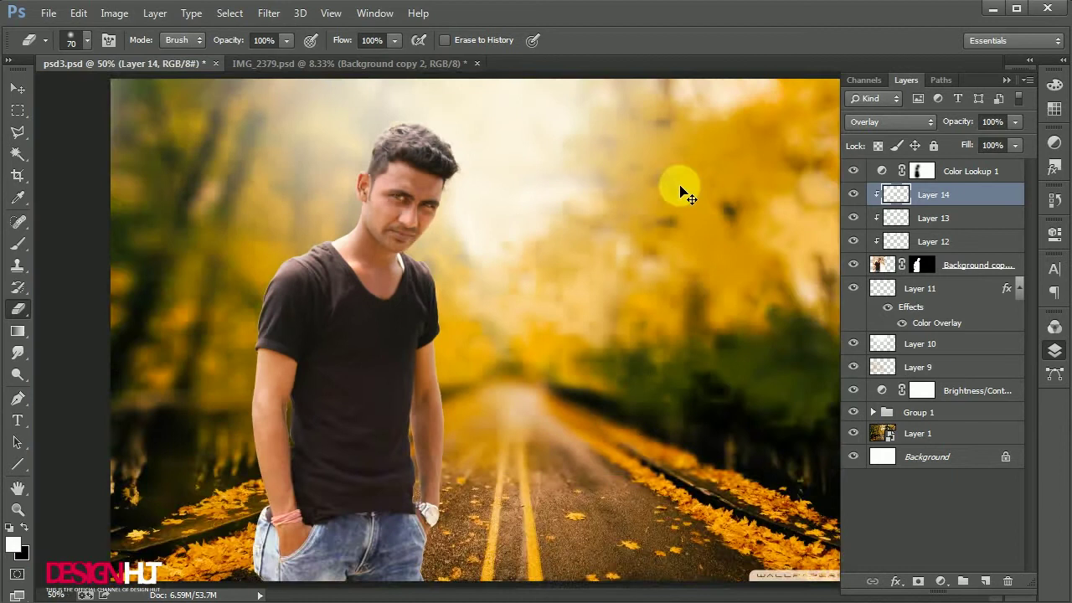
pyautogui.click(24, 88)
pyautogui.hotkey('ctrl', '+')
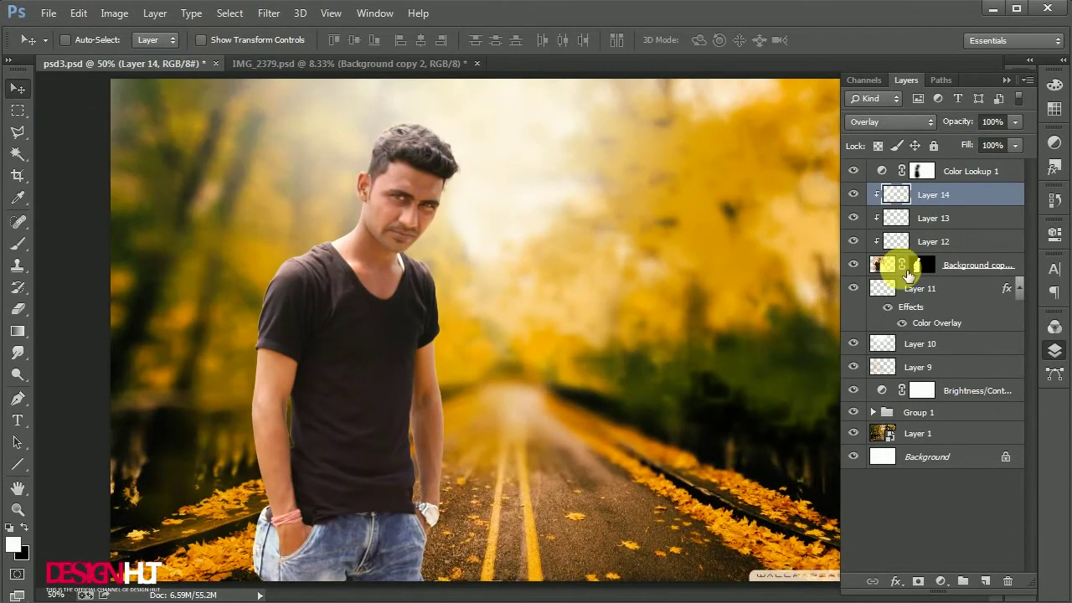
# Step: Add a Color Balance adjustment clipped to the man with midtones at +34 red, +13 green and -2 blue, and save the document
pyautogui.click(940, 580)
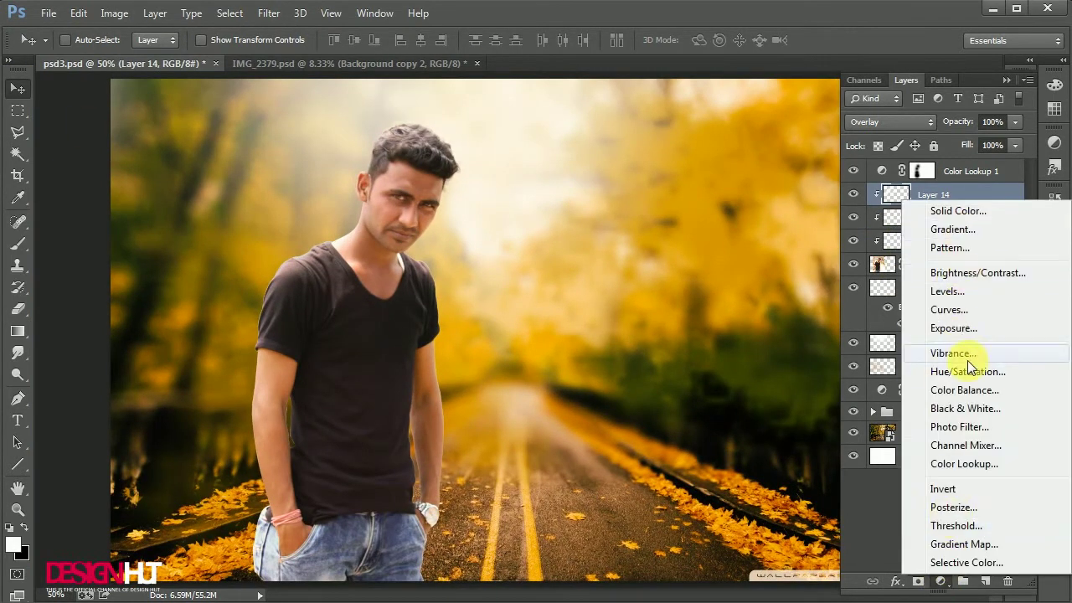
pyautogui.click(963, 391)
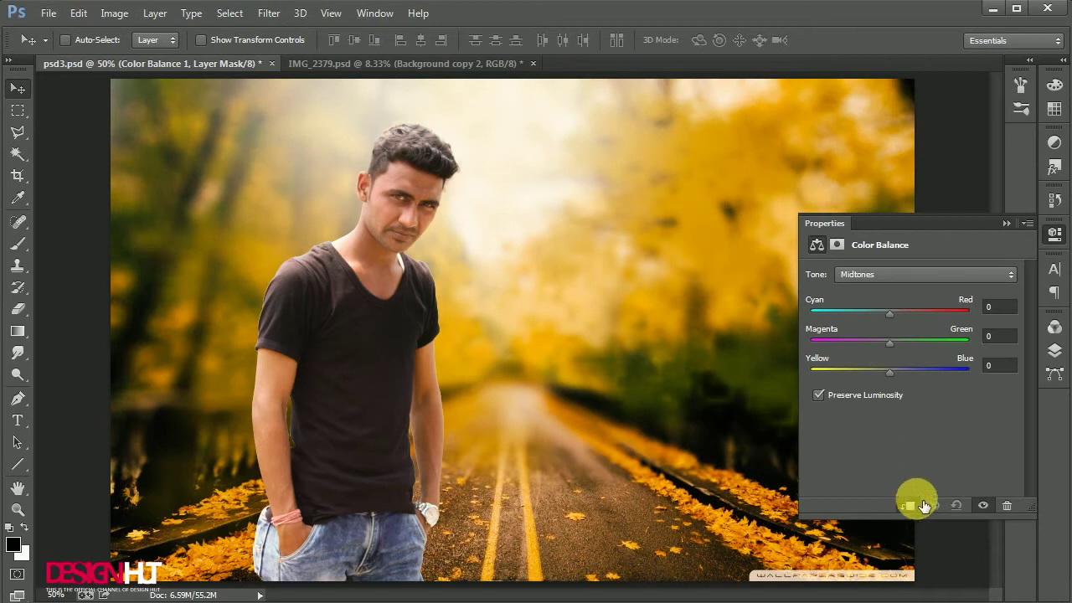
pyautogui.moveTo(901, 321); pyautogui.dragTo(910, 323)
pyautogui.moveTo(893, 372)
pyautogui.mouseDown()
pyautogui.moveTo(870, 372)
pyautogui.moveTo(898, 342)
pyautogui.moveTo(885, 371)
pyautogui.moveTo(916, 370)
pyautogui.moveTo(891, 368)
pyautogui.mouseUp()
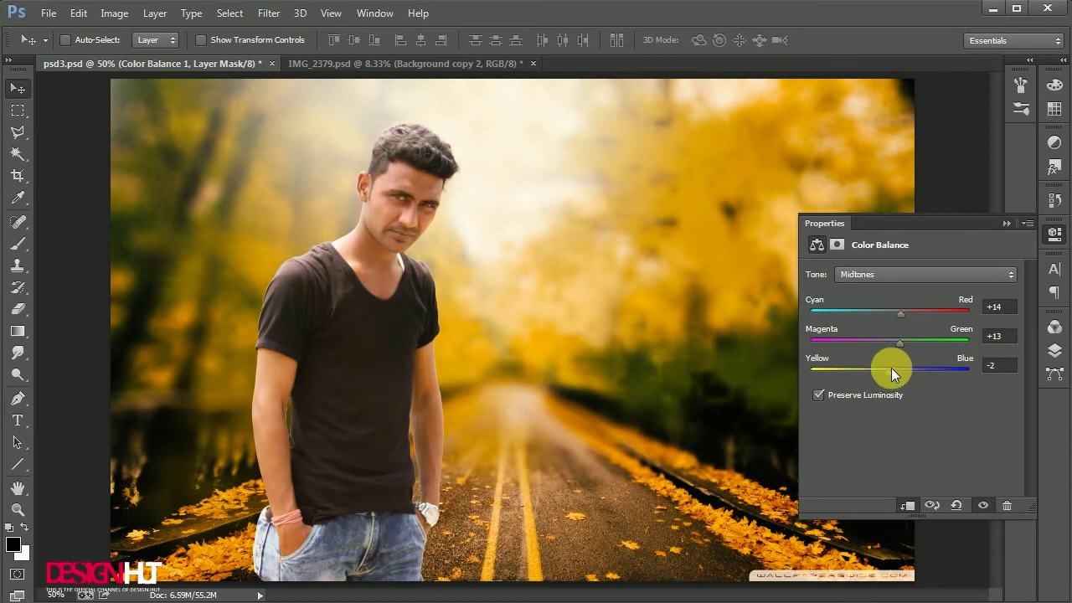
pyautogui.moveTo(901, 314); pyautogui.dragTo(917, 316)
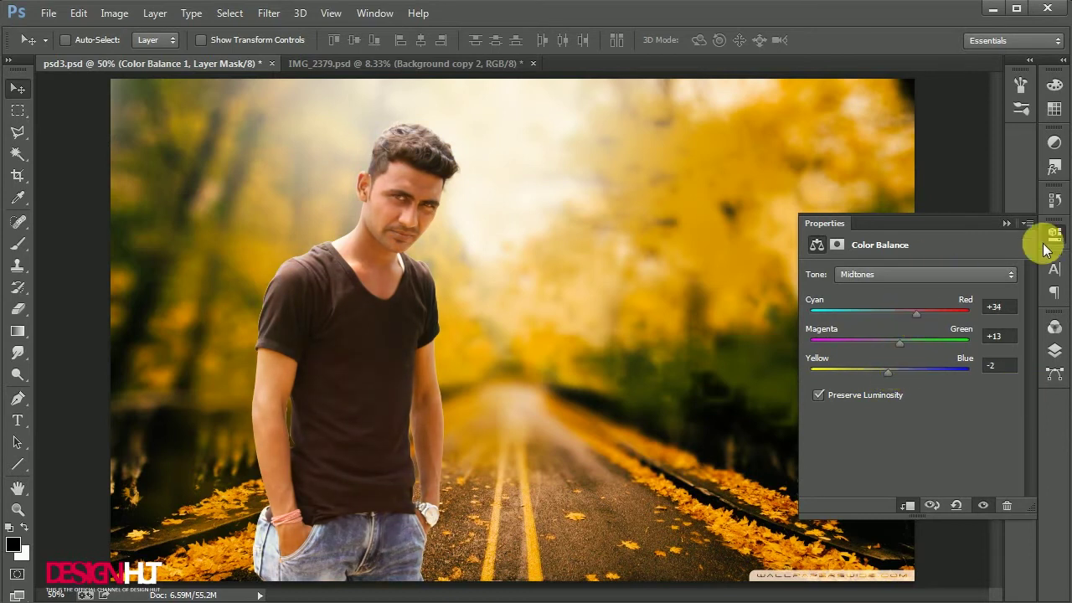
pyautogui.click(1055, 234)
pyautogui.click(1055, 345)
pyautogui.hotkey('ctrl', 's')
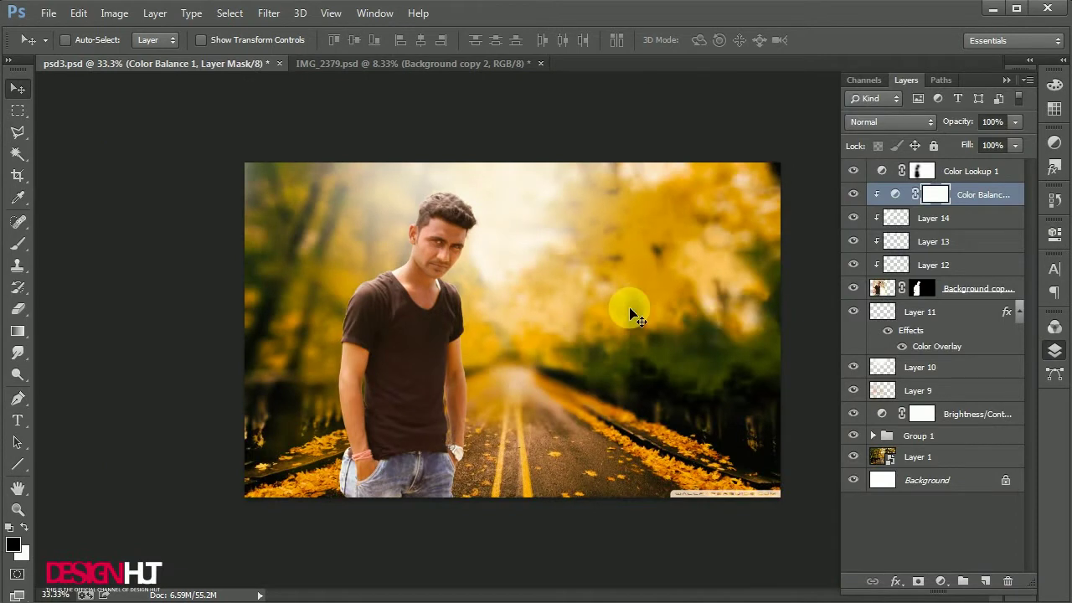
pyautogui.hotkey('ctrl', '-')
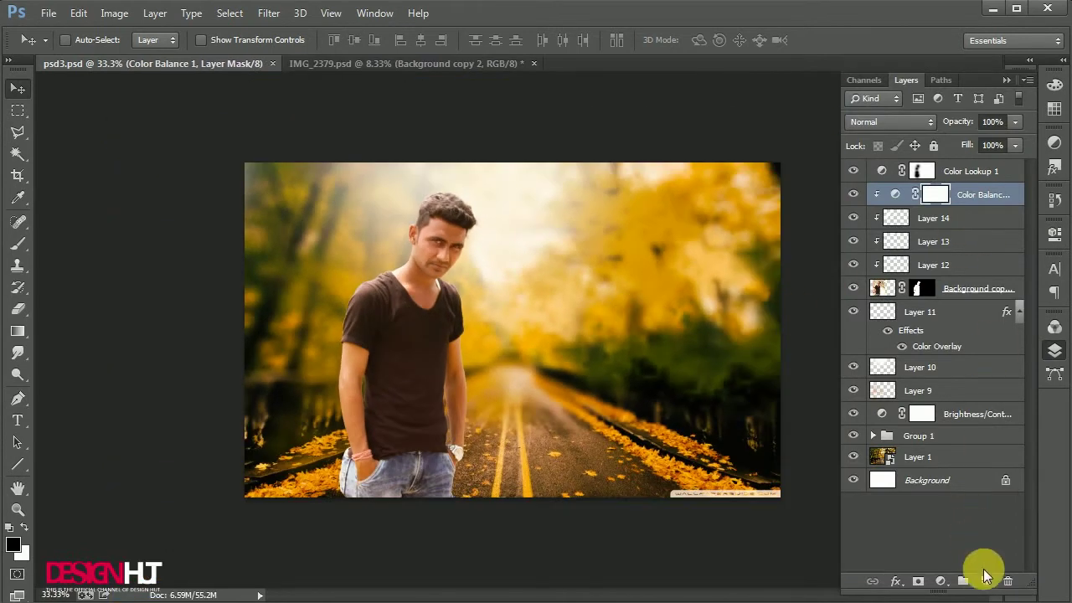
# Step: Add a new layer at the top of the stack, above the Color Lookup adjustment, and choose another brush preset
pyautogui.click(986, 580)
pyautogui.moveTo(964, 191); pyautogui.dragTo(981, 160)
pyautogui.click(17, 244)
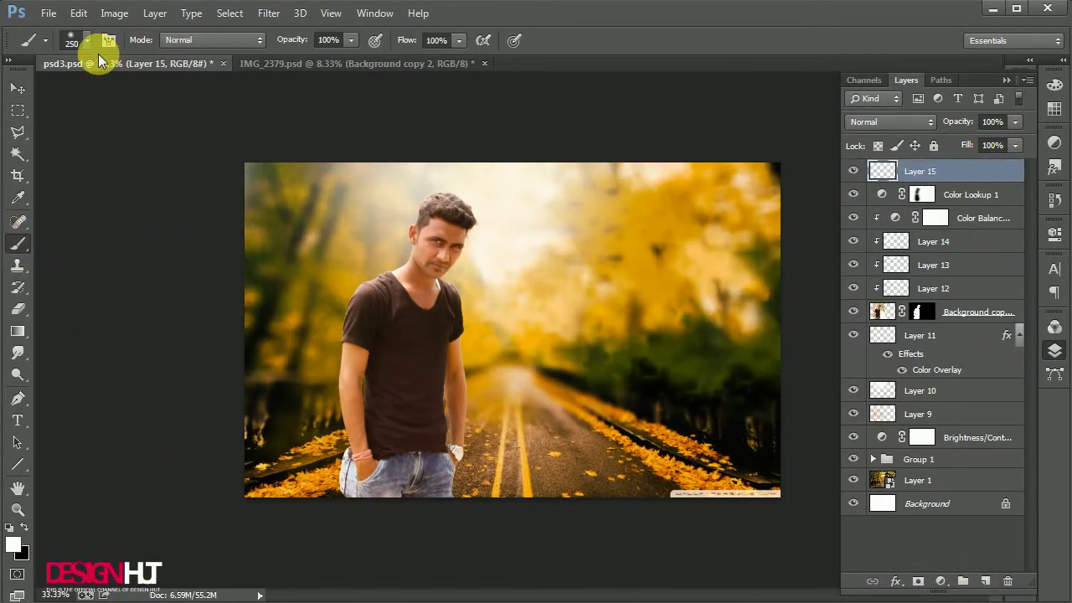
pyautogui.click(79, 40)
pyautogui.doubleClick(198, 273)
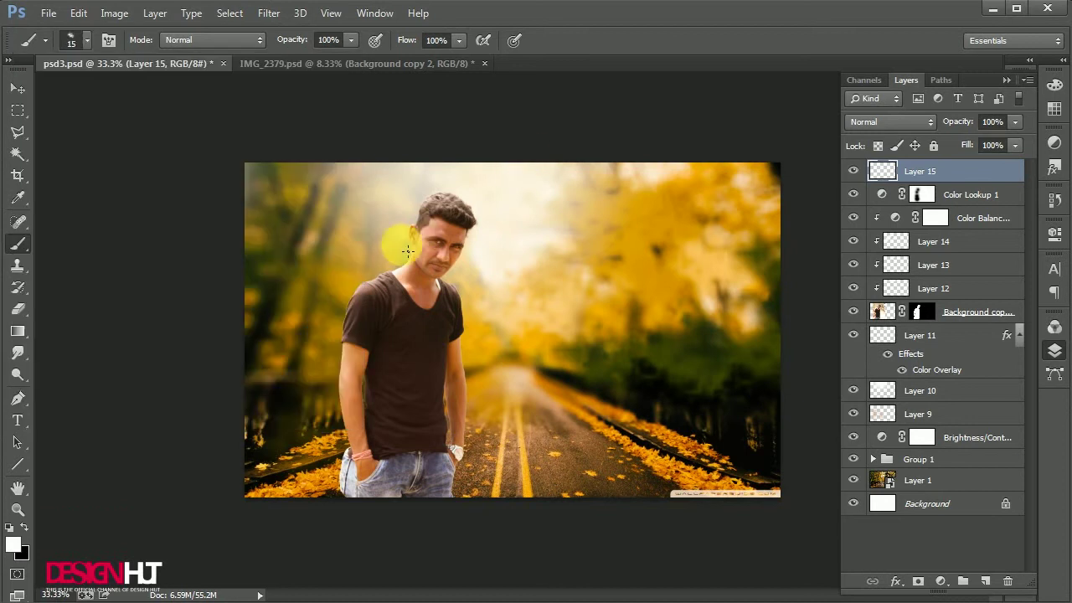
pyautogui.click(15, 547)
pyautogui.click(699, 381)
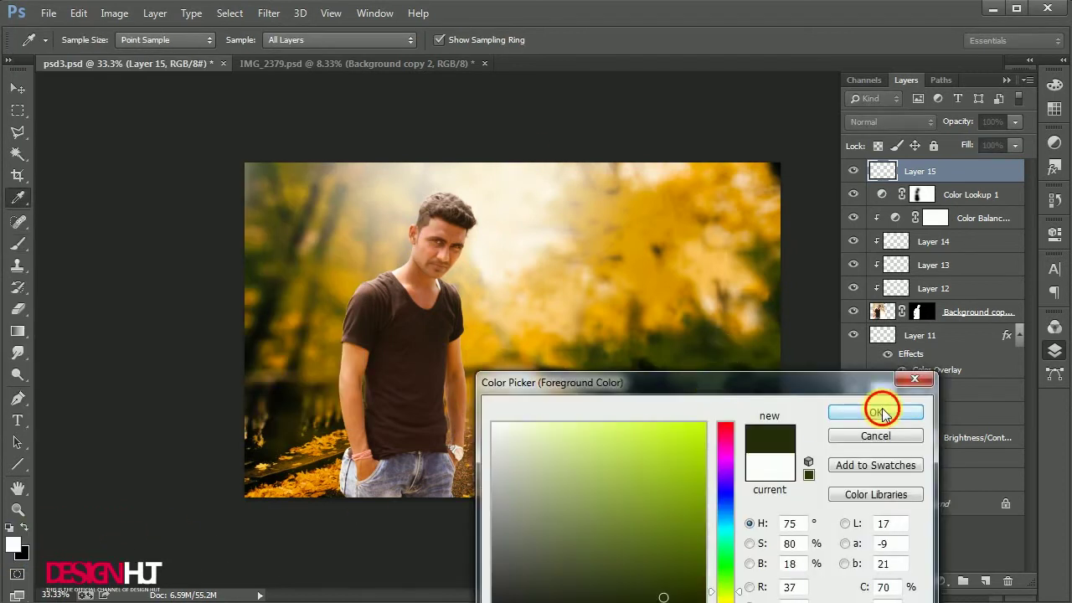
pyautogui.click(885, 412)
# Step: Sample orange from the fallen leaves as foreground colour and paint an orange haze along the image's bottom edge with the brush at size 600
pyautogui.click(14, 545)
pyautogui.click(302, 470)
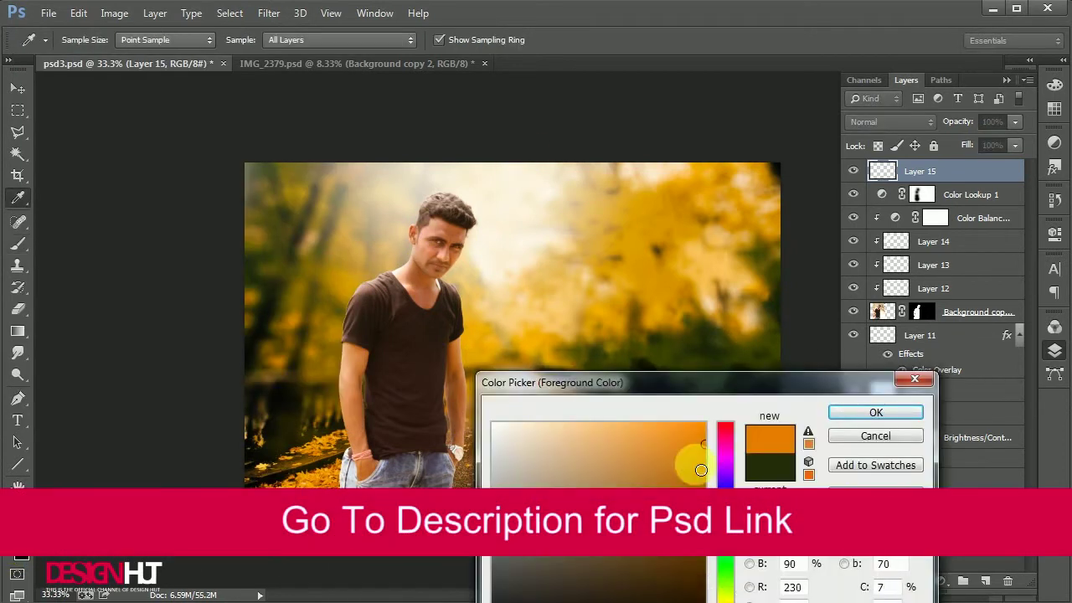
pyautogui.click(853, 415)
pyautogui.moveTo(488, 564)
pyautogui.mouseDown()
pyautogui.moveTo(746, 507)
pyautogui.moveTo(737, 527)
pyautogui.moveTo(762, 531)
pyautogui.moveTo(740, 536)
pyautogui.moveTo(785, 519)
pyautogui.moveTo(802, 536)
pyautogui.mouseUp()
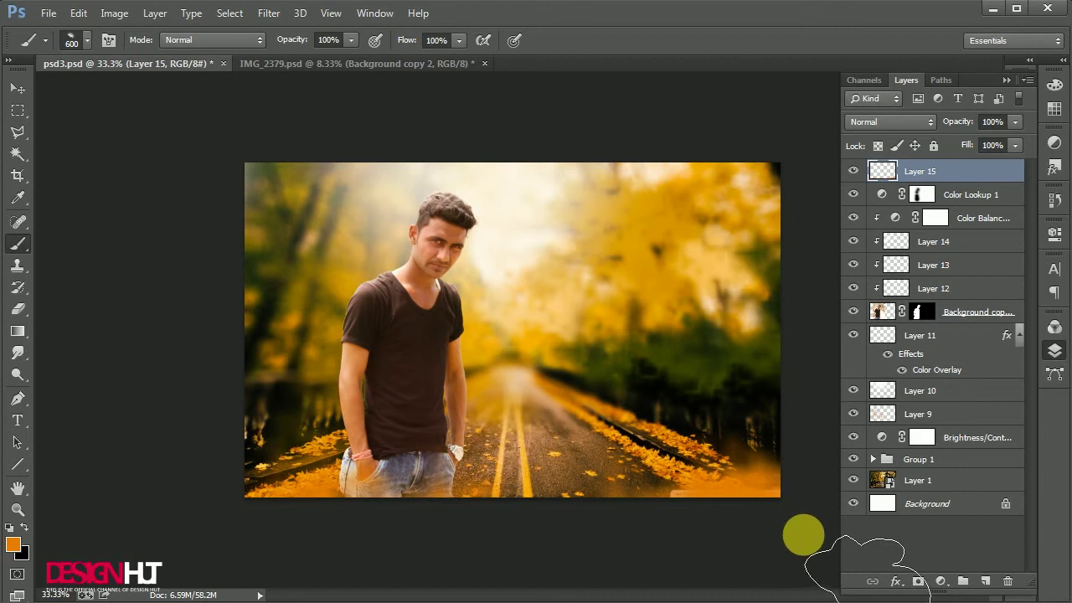
pyautogui.click(17, 87)
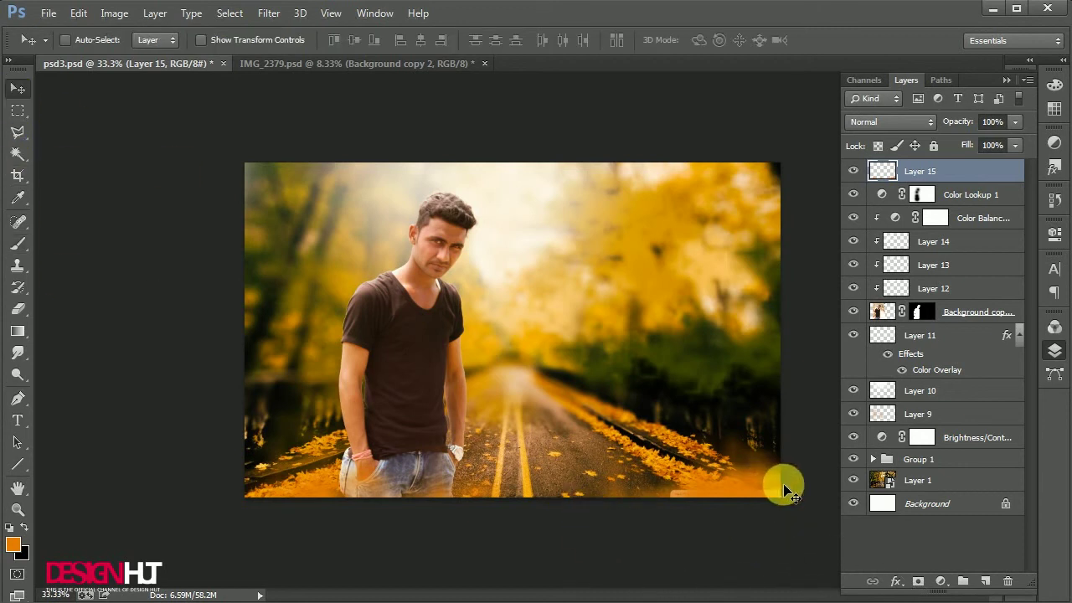
# Step: Add a Brightness/Contrast adjustment clipped directly to the man layer with contrast 27 and brightness 0, and save the document
pyautogui.hotkey('ctrl', '0')
pyautogui.scroll(-1, 638, 492)
pyautogui.keyDown('ctrl'); pyautogui.click(567, 410); pyautogui.keyUp('ctrl')
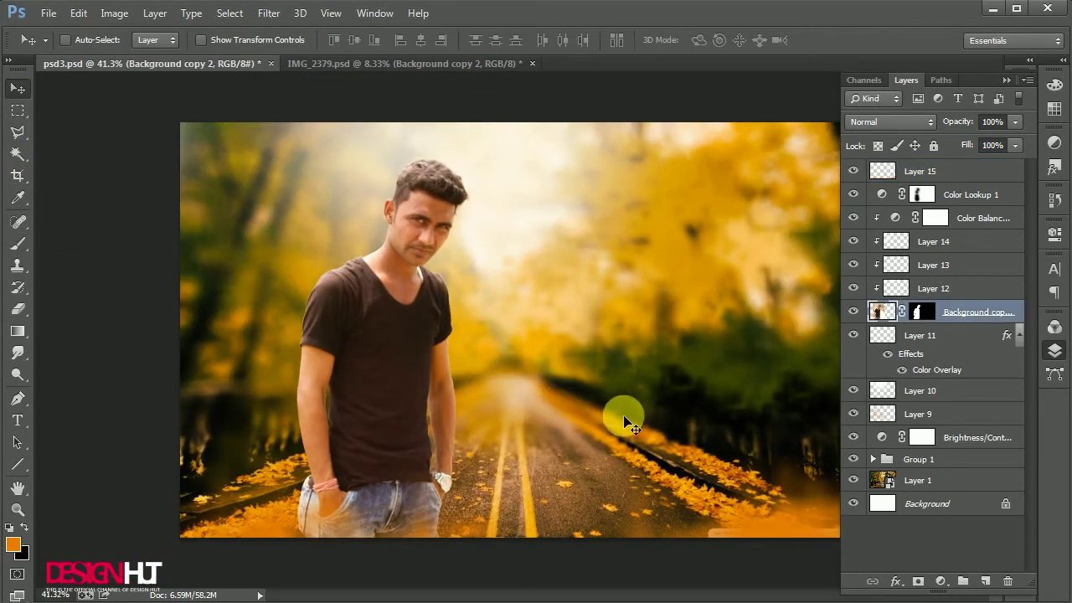
pyautogui.click(945, 581)
pyautogui.click(963, 272)
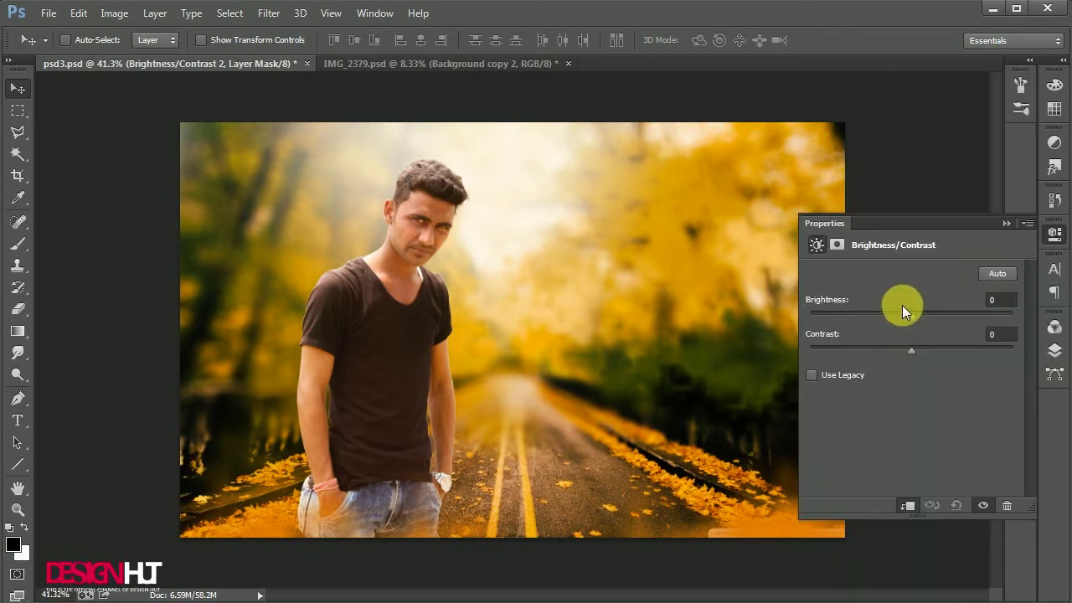
pyautogui.moveTo(914, 322); pyautogui.dragTo(940, 346)
pyautogui.moveTo(918, 315); pyautogui.dragTo(911, 316)
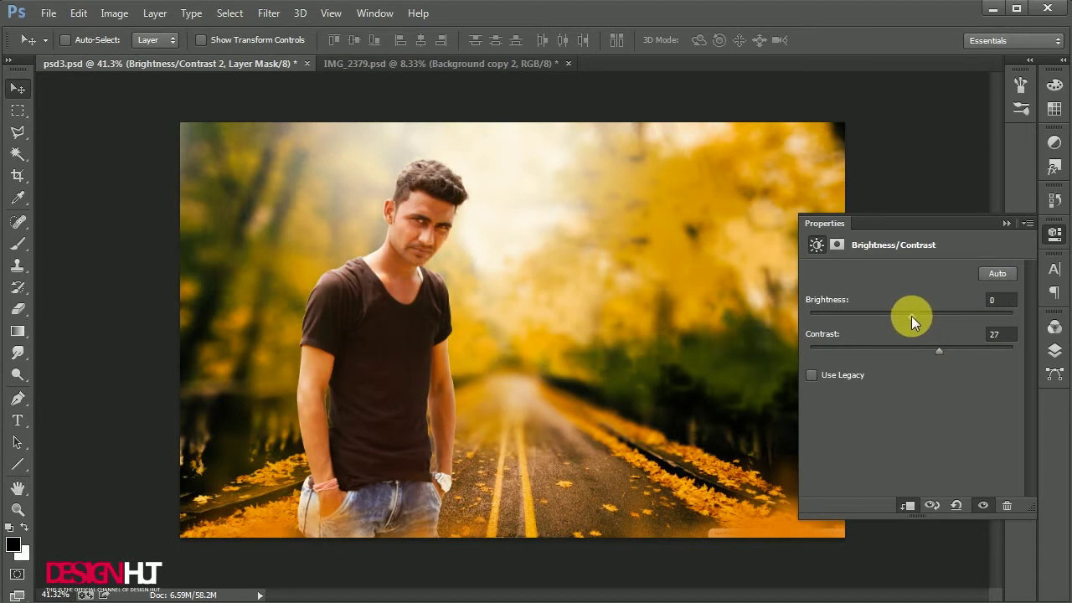
pyautogui.click(1007, 223)
pyautogui.scroll(-3, 558, 347)
pyautogui.scroll(1, 558, 348)
pyautogui.hotkey('ctrl', 's')
pyautogui.scroll(-1, 558, 348)
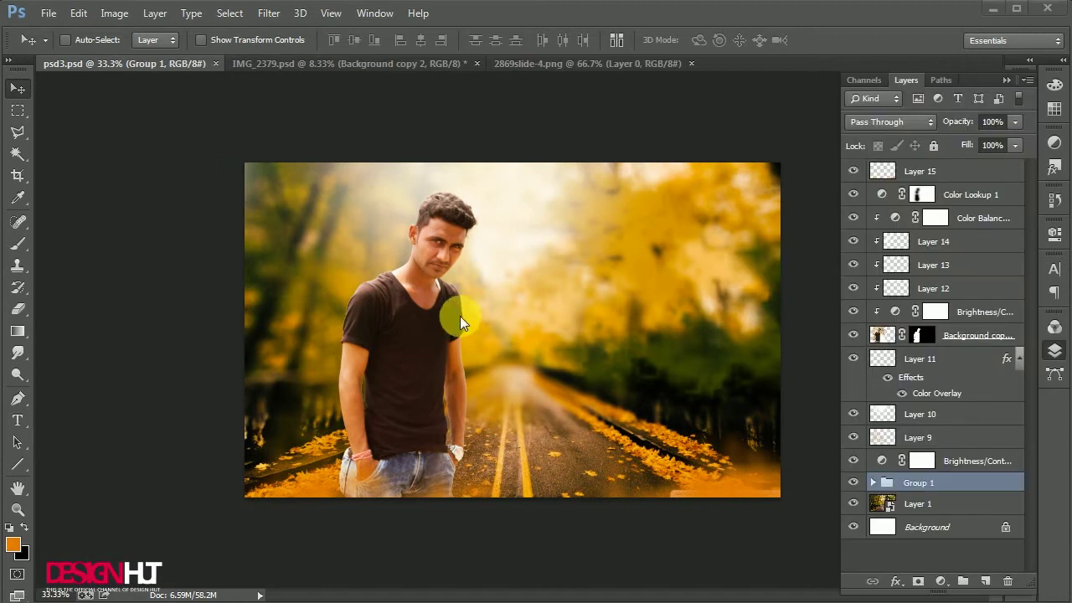
# Step: Paint black on the mask of the man's clipped Brightness/Contrast adjustment over his face and body to reduce the contrast there
pyautogui.scroll(3, 460, 316)
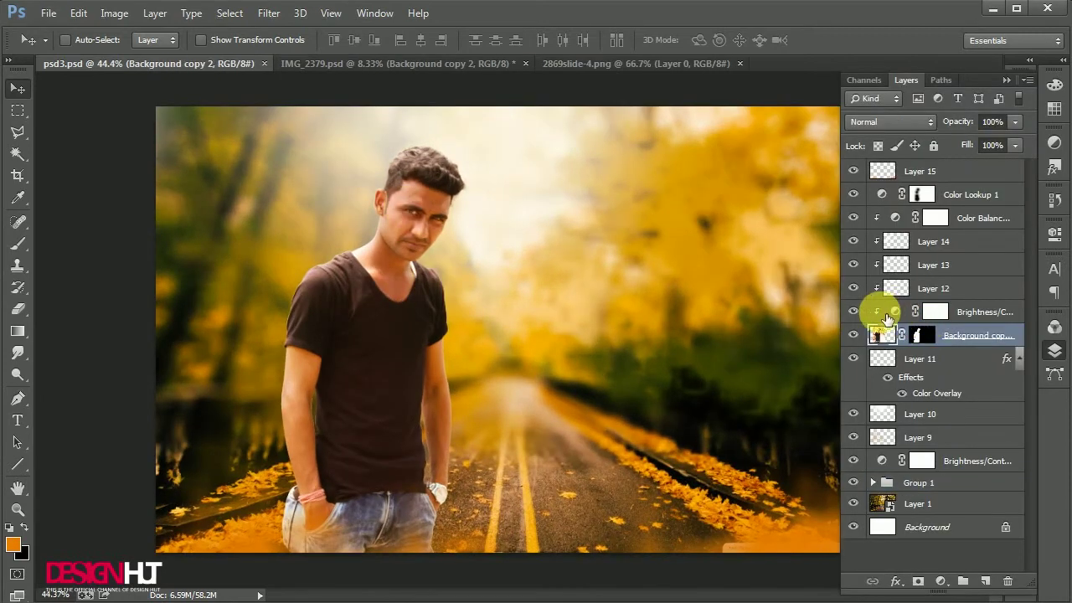
pyautogui.click(887, 316)
pyautogui.click(18, 243)
pyautogui.press('d')
pyautogui.rightClick(190, 236)
pyautogui.click(228, 343)
pyautogui.click(142, 300)
pyautogui.press('[')
pyautogui.moveTo(415, 245)
pyautogui.mouseDown()
pyautogui.moveTo(390, 347)
pyautogui.moveTo(351, 419)
pyautogui.moveTo(407, 343)
pyautogui.mouseUp()
pyautogui.click(24, 94)
# Step: Smooth the skin on the man's forehead on his photo layer with the Smudge tool at size 25 and 10% strength
pyautogui.scroll(8, 416, 214)
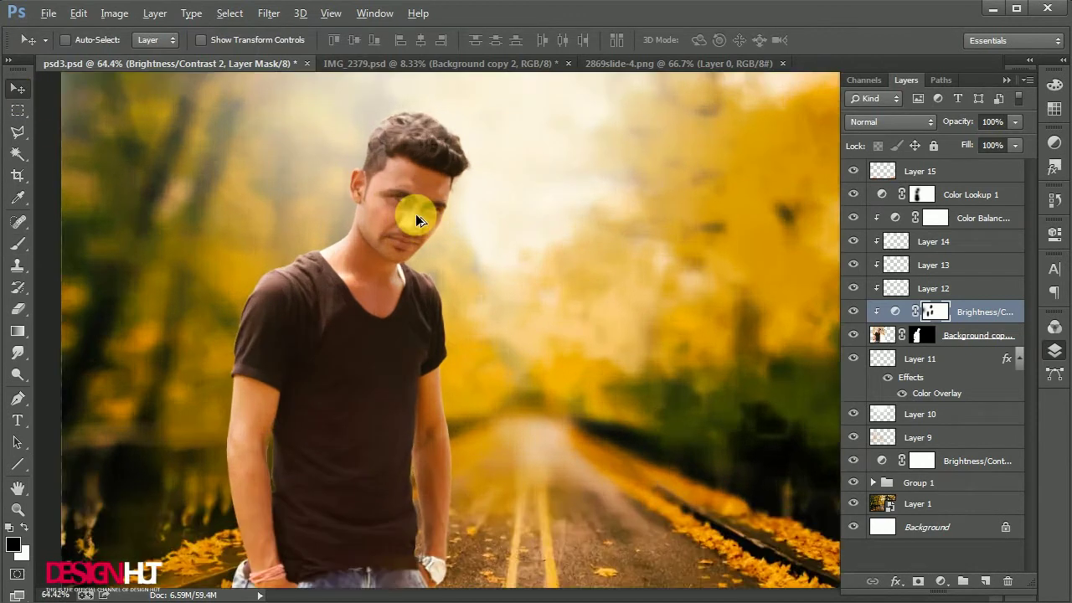
pyautogui.moveTo(436, 149); pyautogui.dragTo(424, 317)
pyautogui.scroll(4, 358, 326)
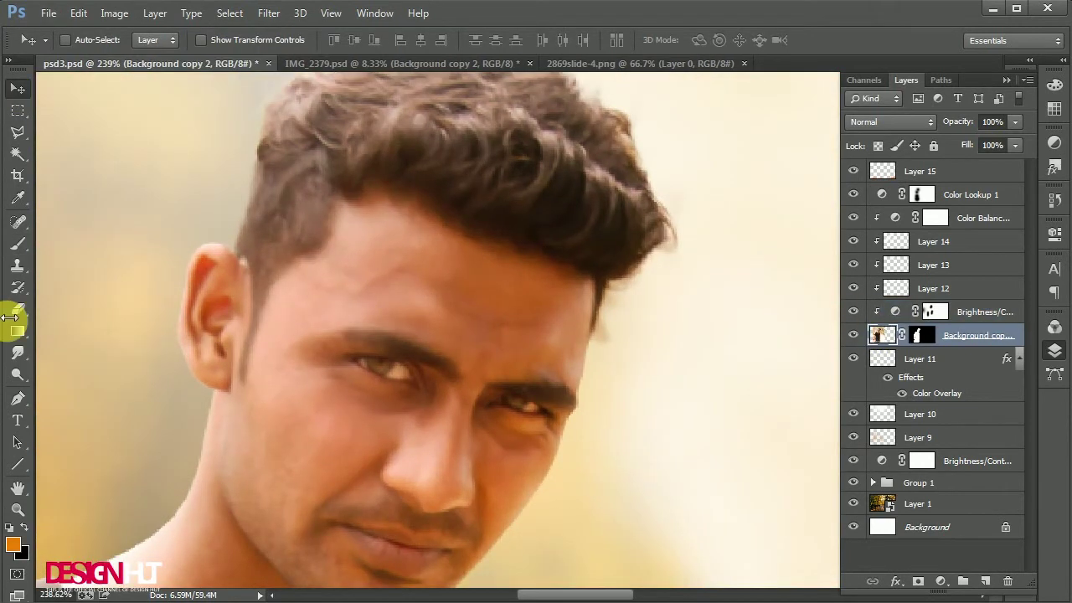
pyautogui.click(23, 355)
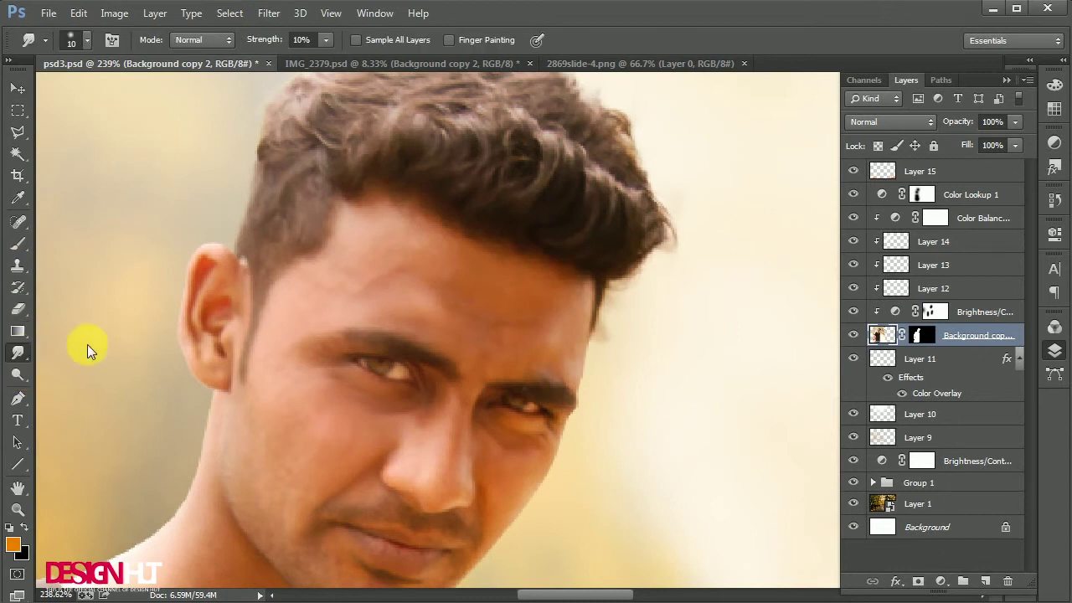
pyautogui.press(']')
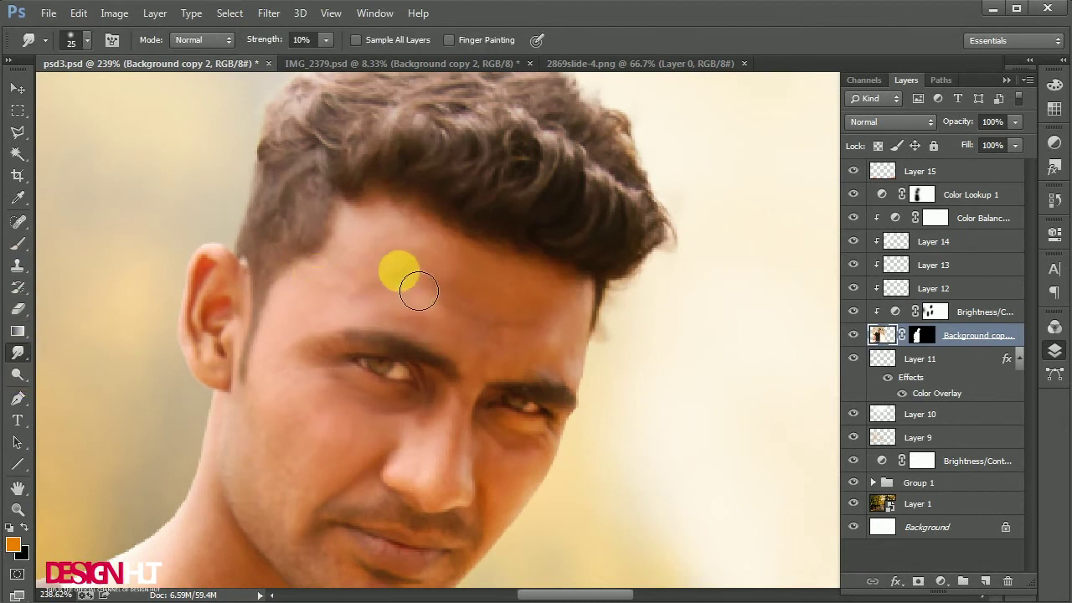
pyautogui.moveTo(404, 305); pyautogui.dragTo(536, 342)
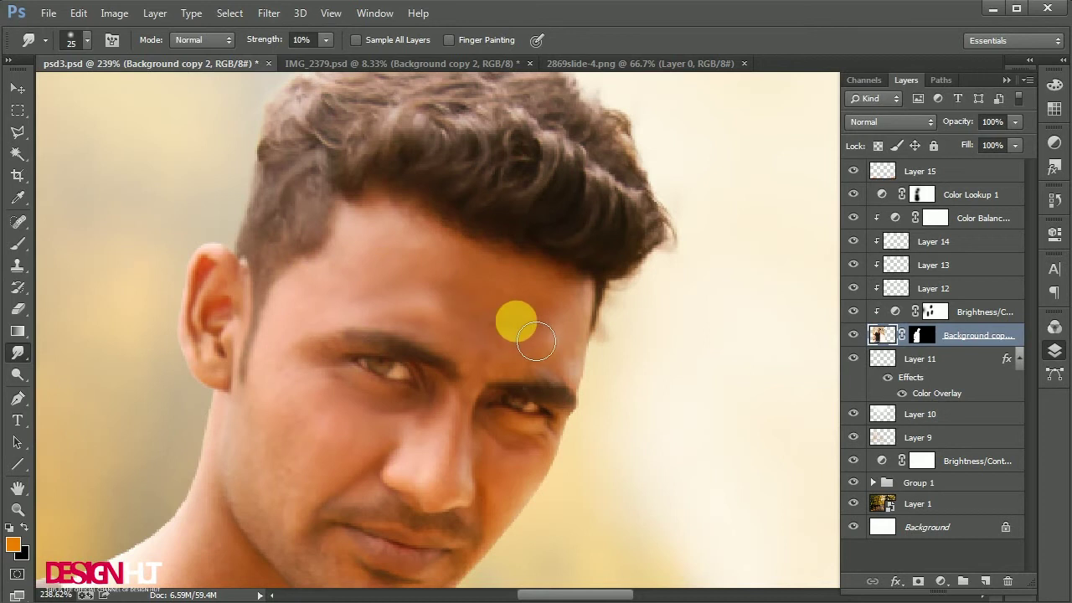
pyautogui.scroll(-3, 549, 300)
pyautogui.scroll(2, 549, 300)
pyautogui.moveTo(505, 338)
pyautogui.mouseDown()
pyautogui.moveTo(457, 327)
pyautogui.moveTo(442, 353)
pyautogui.mouseUp()
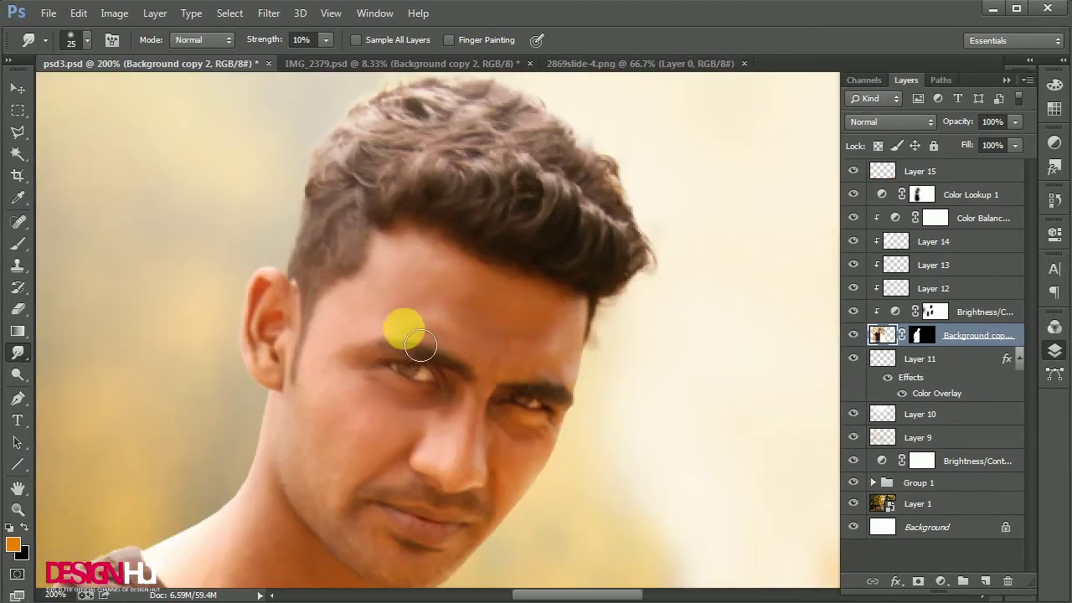
# Step: Smudge the skin on the man's cheeks, temple and hairline smooth at 10% strength
pyautogui.moveTo(519, 314); pyautogui.dragTo(549, 220)
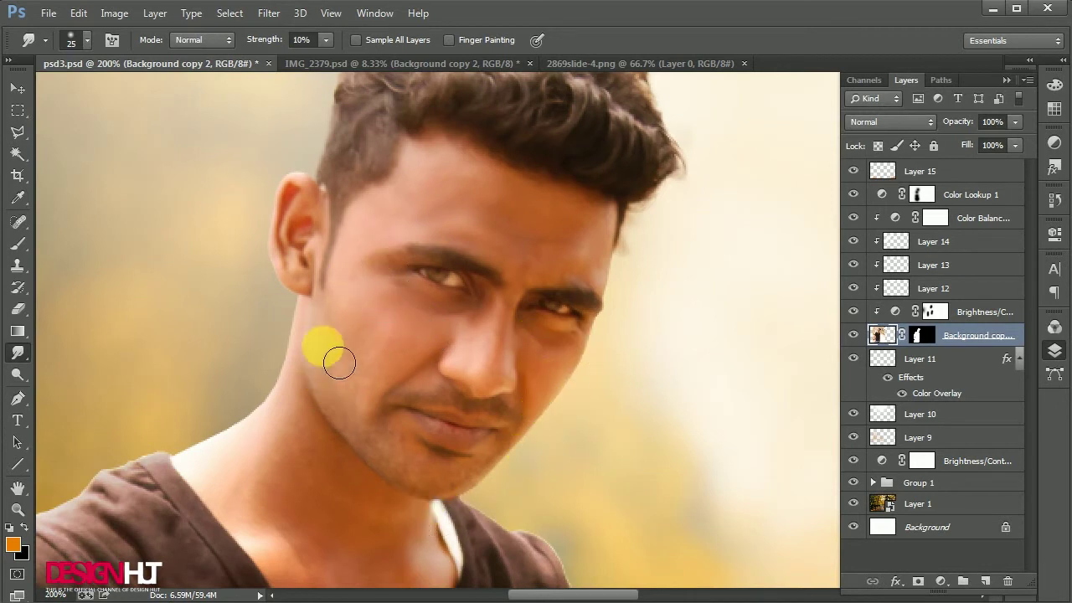
pyautogui.moveTo(502, 211); pyautogui.dragTo(470, 280)
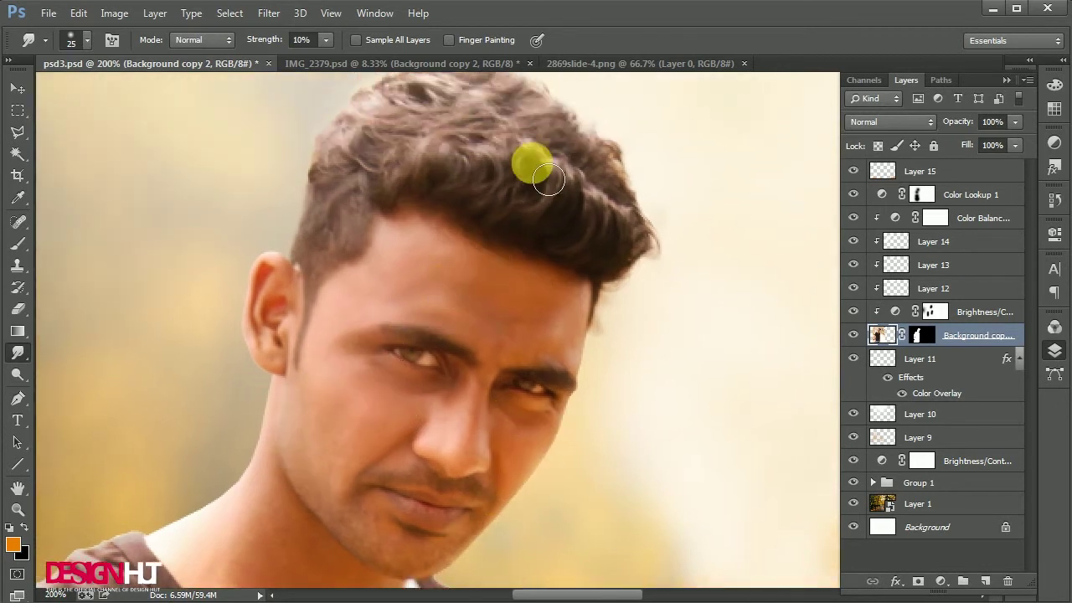
pyautogui.moveTo(577, 220)
pyautogui.mouseDown()
pyautogui.moveTo(445, 184)
pyautogui.moveTo(388, 218)
pyautogui.moveTo(358, 275)
pyautogui.mouseUp()
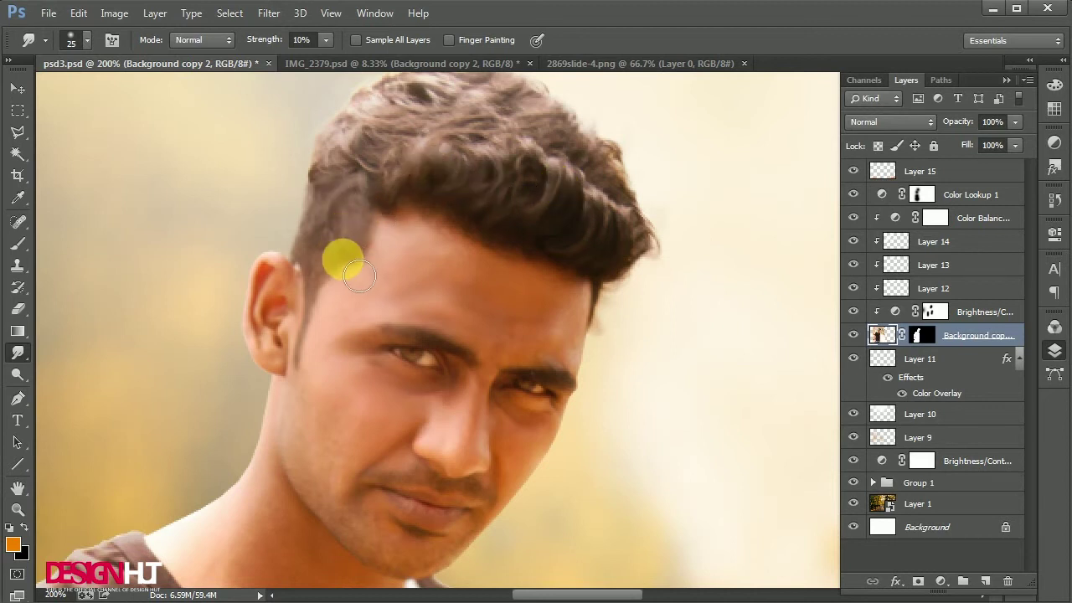
pyautogui.moveTo(329, 385); pyautogui.dragTo(358, 272)
# Step: Smudge the skin on the man's neck and upper chest smooth, and review the retouched portrait
pyautogui.moveTo(312, 491); pyautogui.dragTo(340, 271)
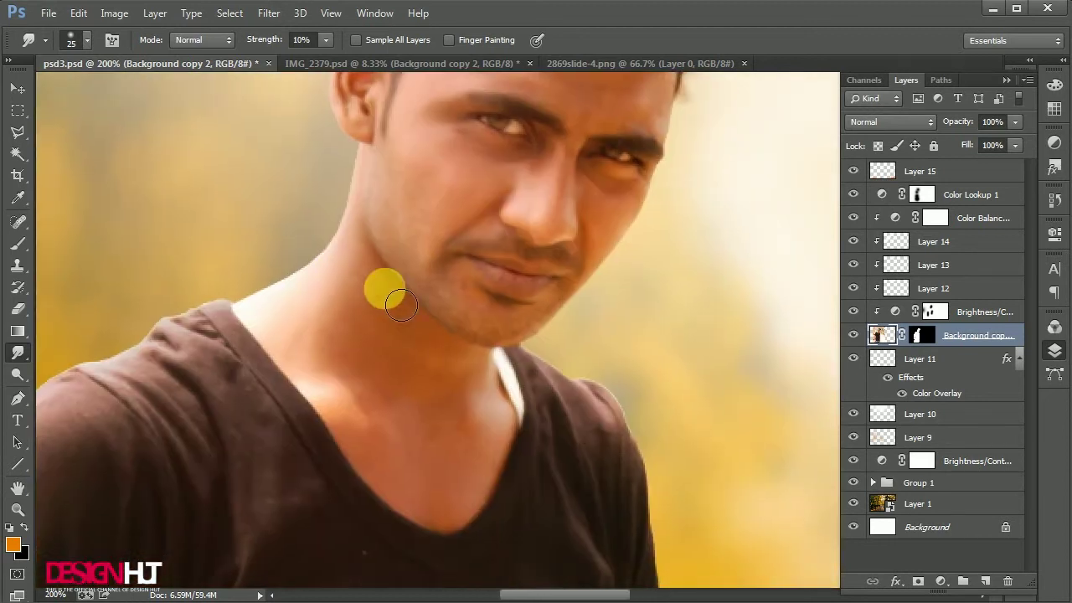
pyautogui.moveTo(399, 390); pyautogui.dragTo(407, 418)
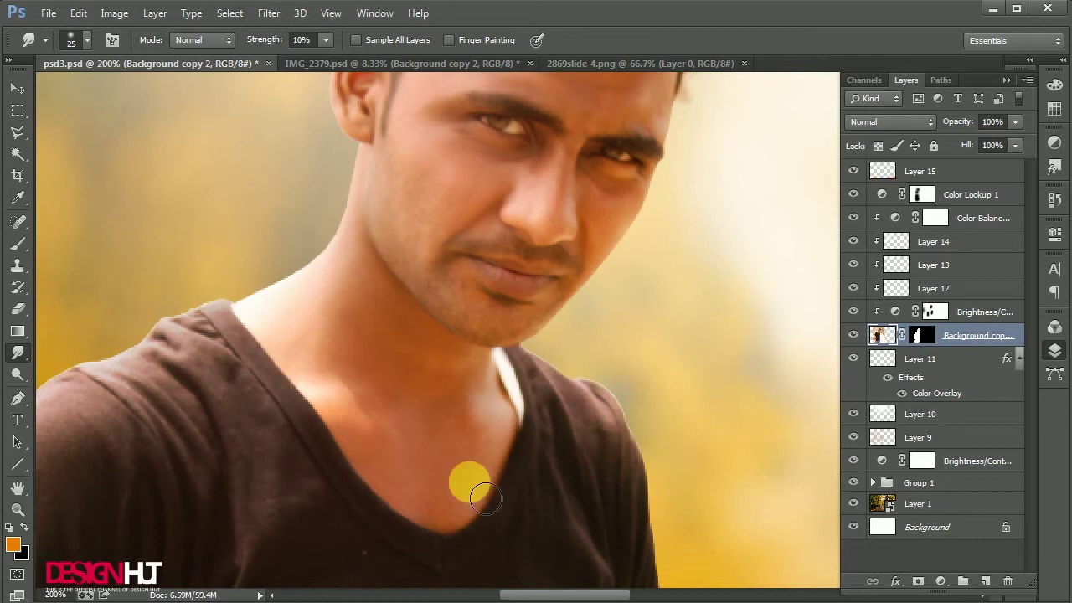
pyautogui.moveTo(575, 371); pyautogui.dragTo(461, 431)
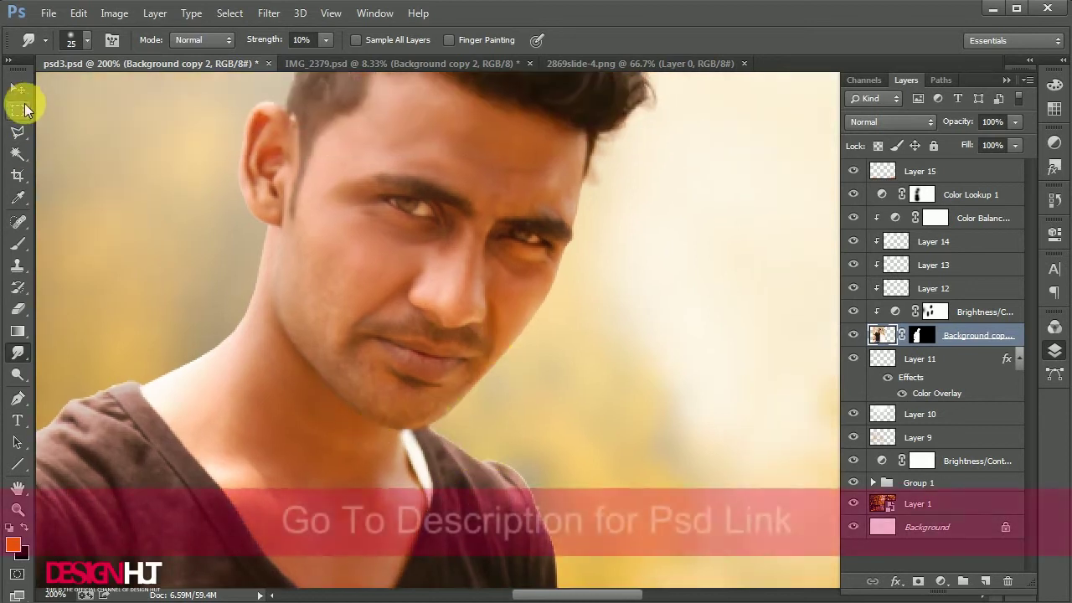
pyautogui.click(19, 90)
pyautogui.hotkey('ctrl', '-')
pyautogui.hotkey('ctrl', '-')
pyautogui.scroll(-2, 373, 170)
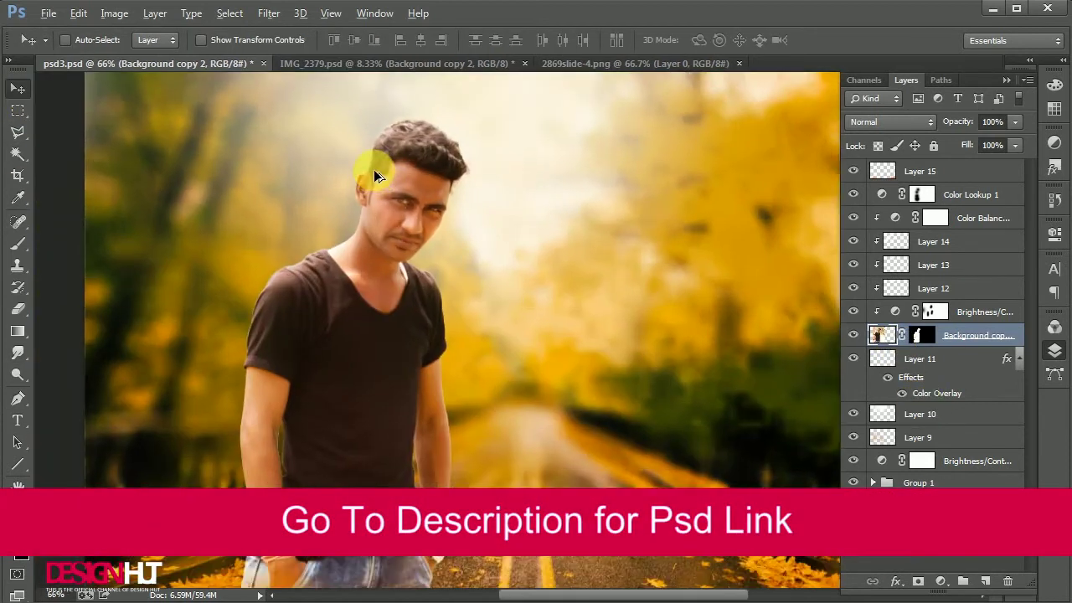
pyautogui.scroll(15, 402, 197)
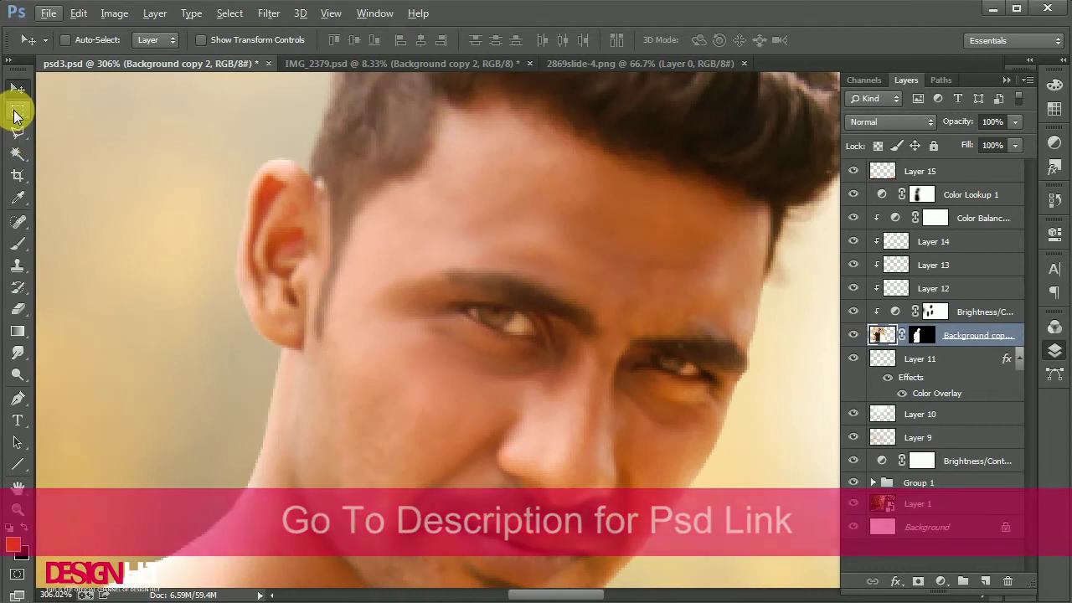
pyautogui.rightClick(18, 110)
pyautogui.click(92, 127)
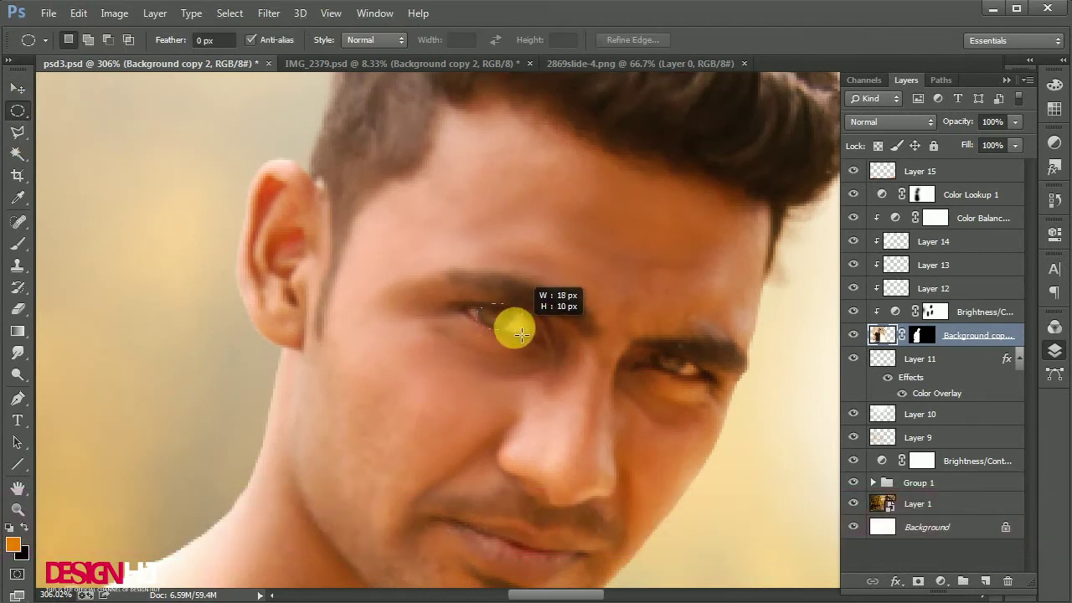
pyautogui.moveTo(519, 335); pyautogui.dragTo(523, 351)
pyautogui.hotkey('ctrl', 'd')
pyautogui.scroll(4, 494, 319)
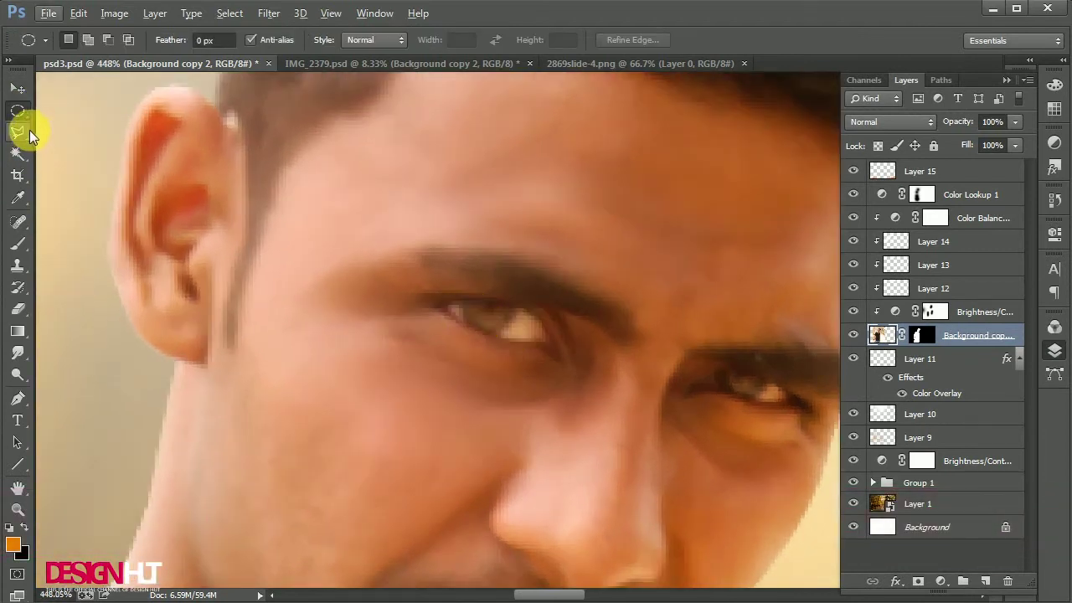
# Step: Outline the iris of the eye nearer the man's ear with the Polygonal Lasso and fill it black on a new clipped layer
pyautogui.click(23, 133)
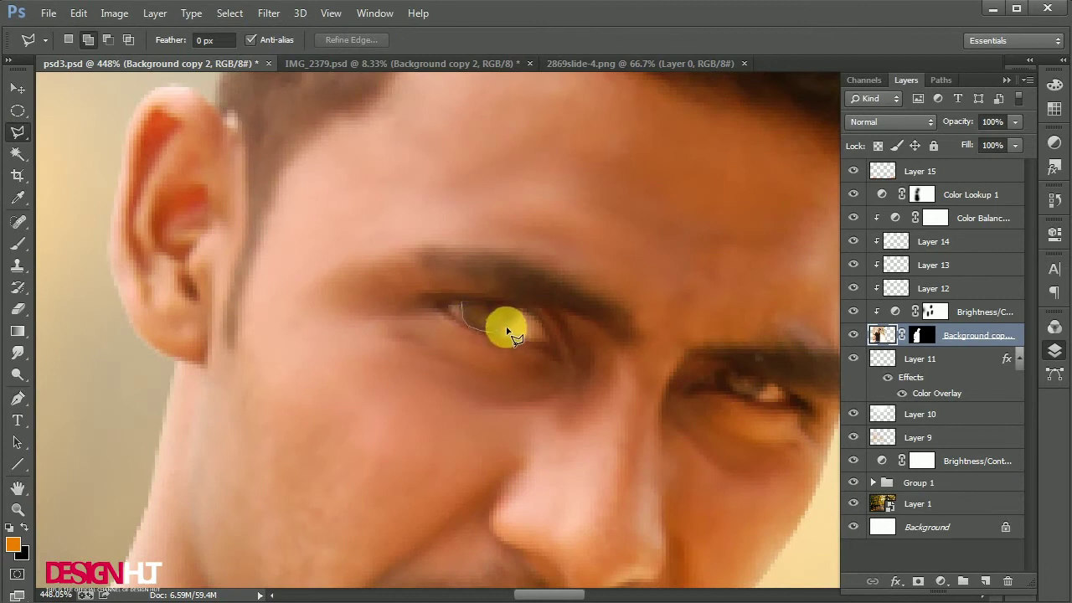
pyautogui.click(474, 307)
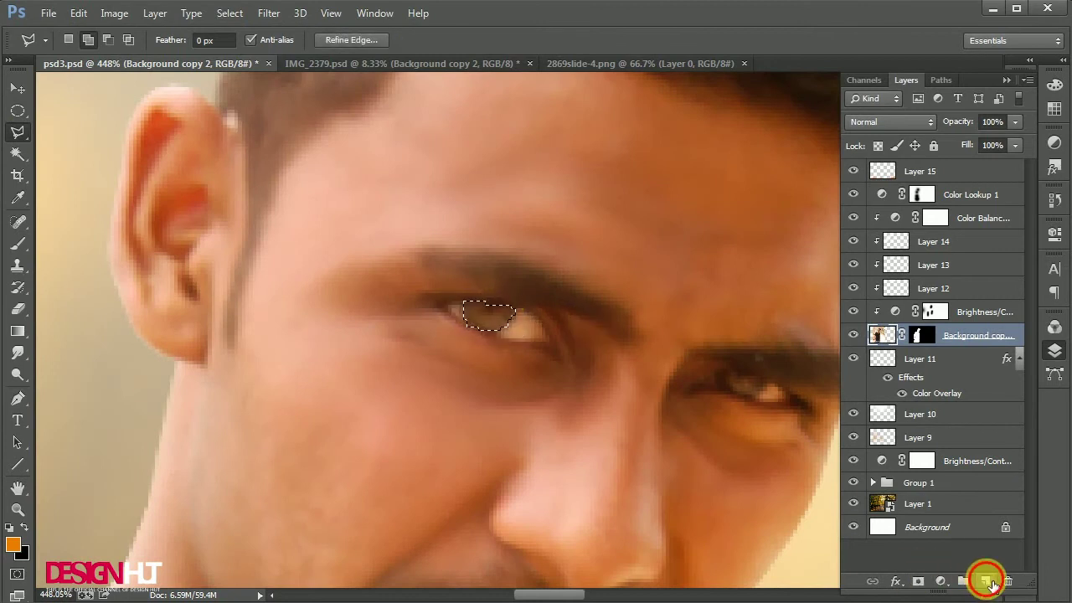
pyautogui.click(985, 581)
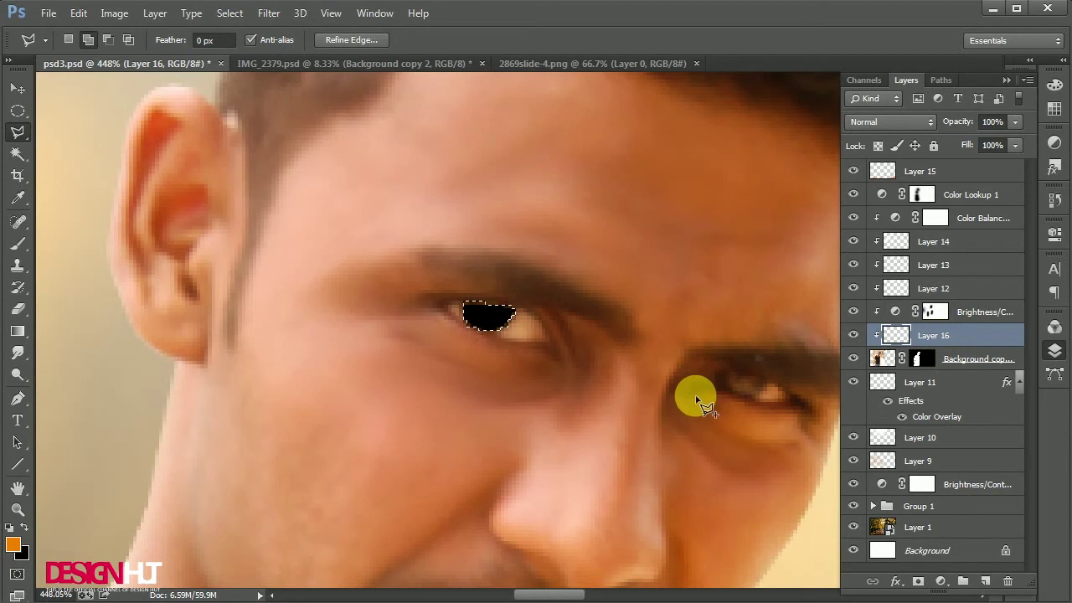
# Step: Try several blend modes on the black iris layer, ending on Lighten
pyautogui.click(883, 126)
pyautogui.click(862, 193)
pyautogui.press('v')
pyautogui.click(886, 122)
pyautogui.click(860, 340)
pyautogui.click(905, 128)
pyautogui.click(905, 154)
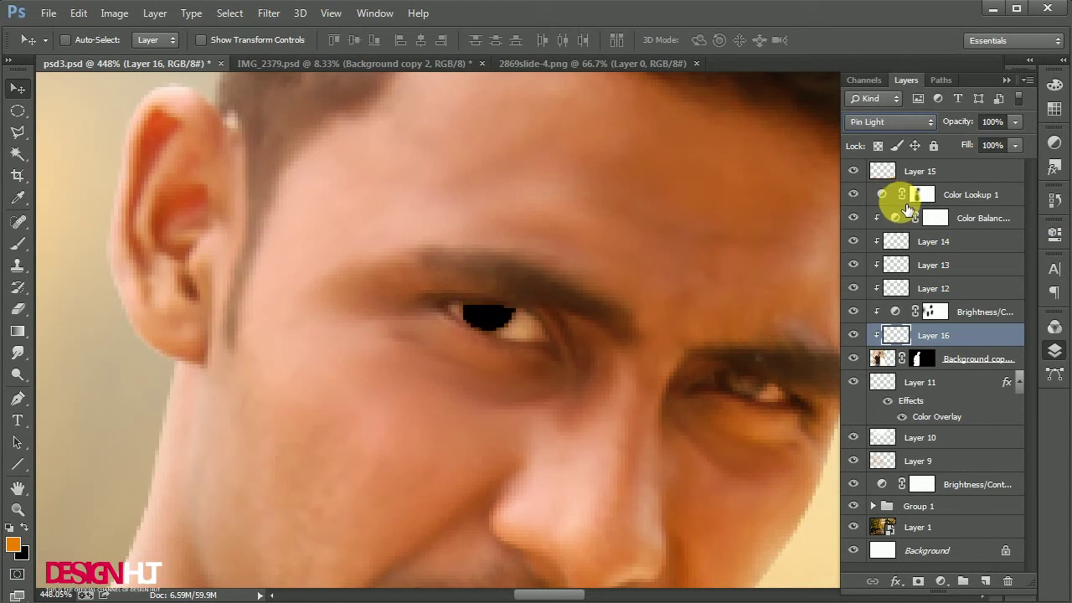
pyautogui.press('Up')
pyautogui.press('Up')
pyautogui.press('Up')
pyautogui.press('Up')
pyautogui.press('Up')
pyautogui.press('Up')
pyautogui.press('Up')
pyautogui.press('Up')
pyautogui.press('Up')
pyautogui.press('Up')
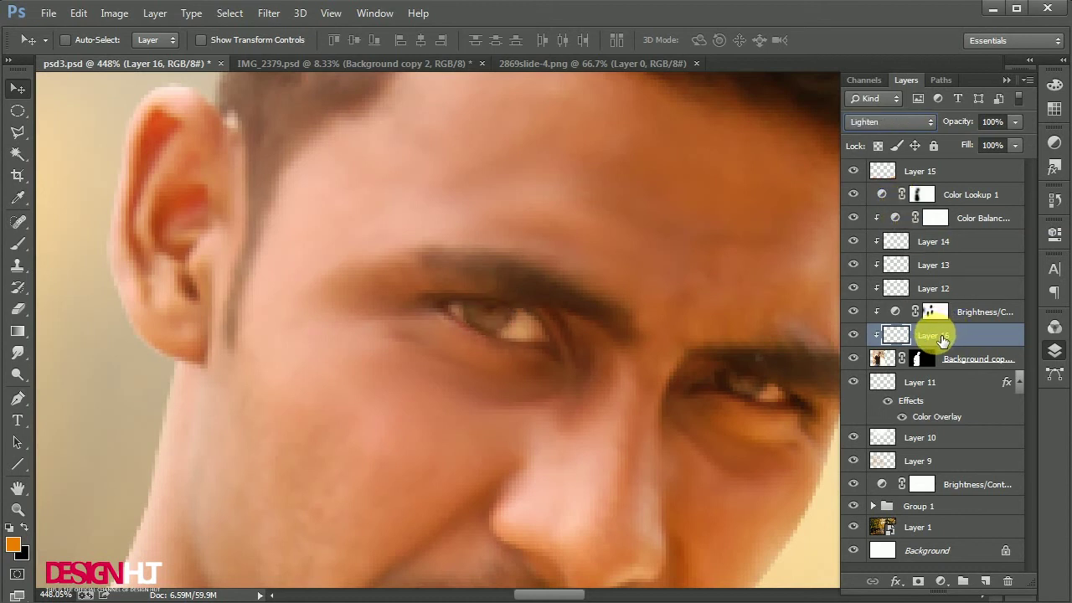
# Step: Hide the black iris layer and add a clipped Brightness/Contrast adjustment limited to the iris, with brightness -11 and contrast 34
pyautogui.click(852, 335)
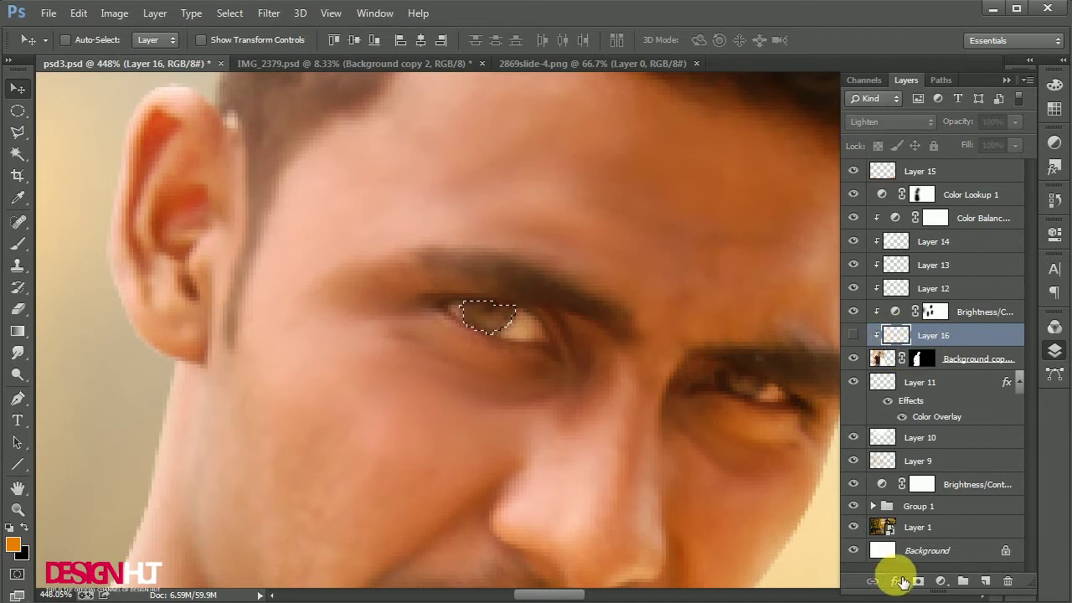
pyautogui.click(918, 581)
pyautogui.hotkey('ctrl', 'z')
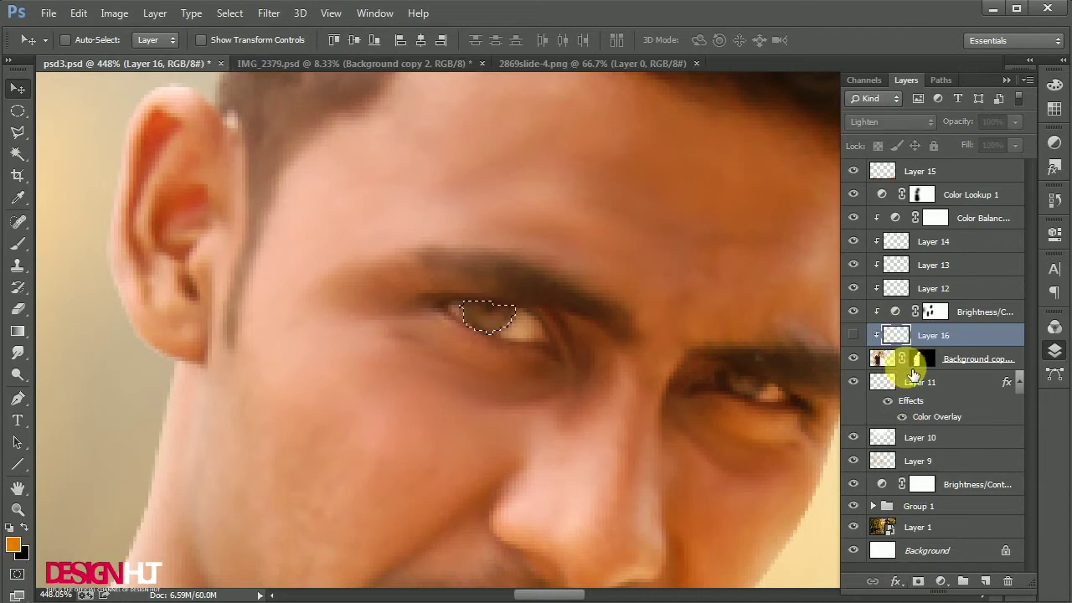
pyautogui.click(940, 582)
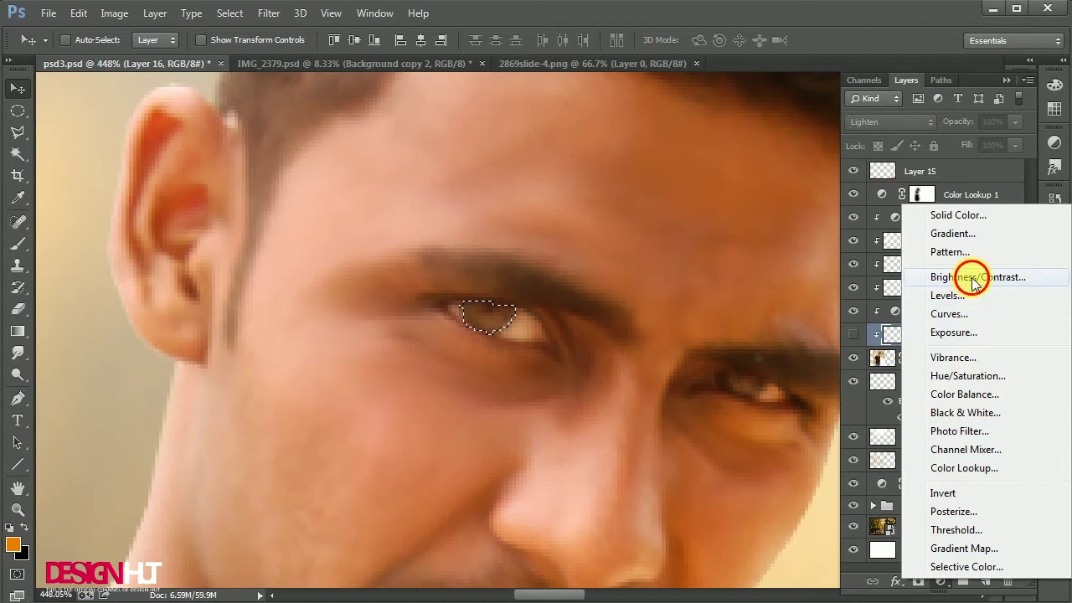
pyautogui.click(971, 278)
pyautogui.moveTo(917, 315); pyautogui.dragTo(905, 317)
pyautogui.moveTo(939, 348); pyautogui.dragTo(946, 347)
pyautogui.hotkey('ctrl', '1')
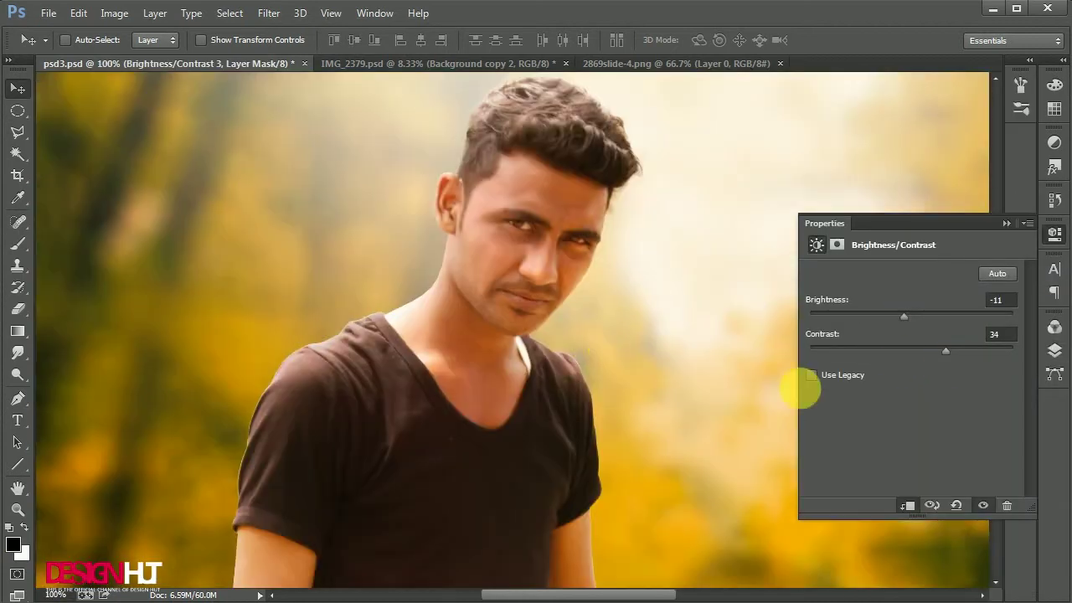
pyautogui.click(1055, 350)
# Step: Outline the iris of the man's other eye and apply a Brightness/Contrast adjustment to it with brightness -5 and contrast 31
pyautogui.scroll(3, 584, 212)
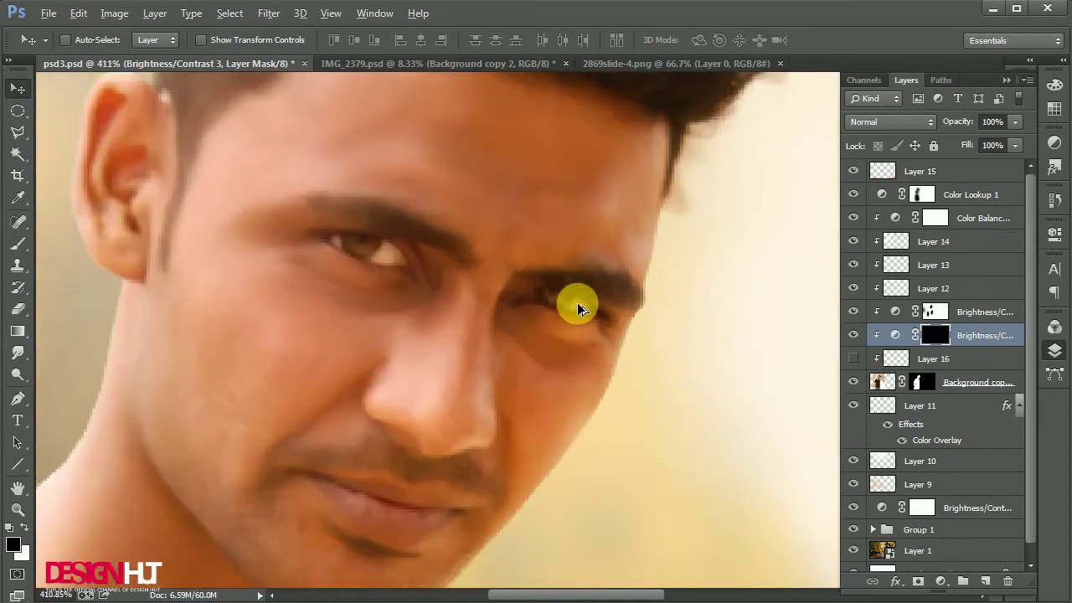
pyautogui.click(17, 132)
pyautogui.scroll(1, 515, 271)
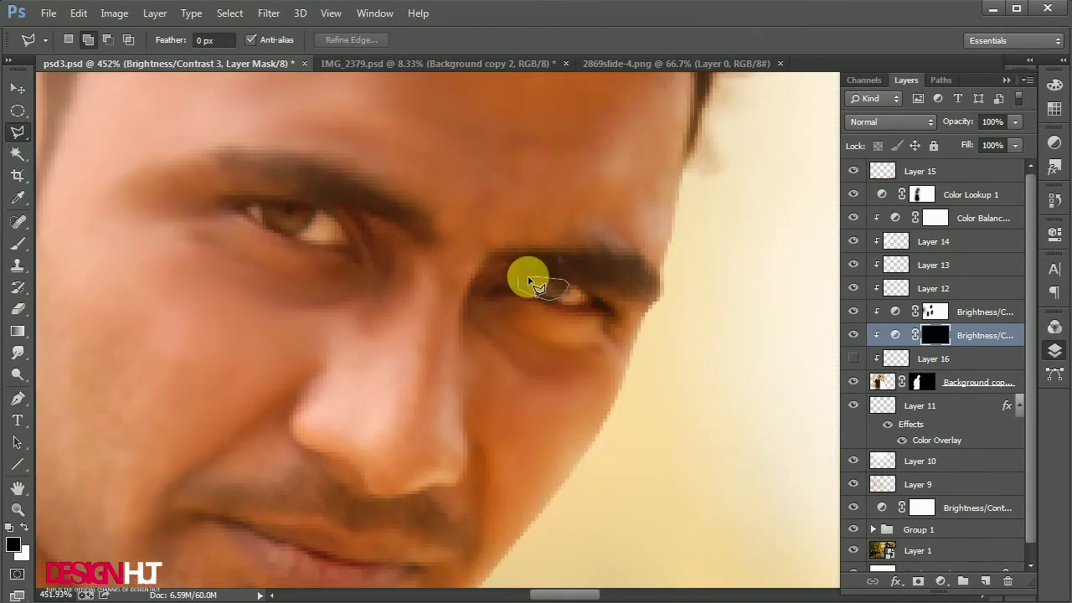
pyautogui.click(530, 283)
pyautogui.click(943, 581)
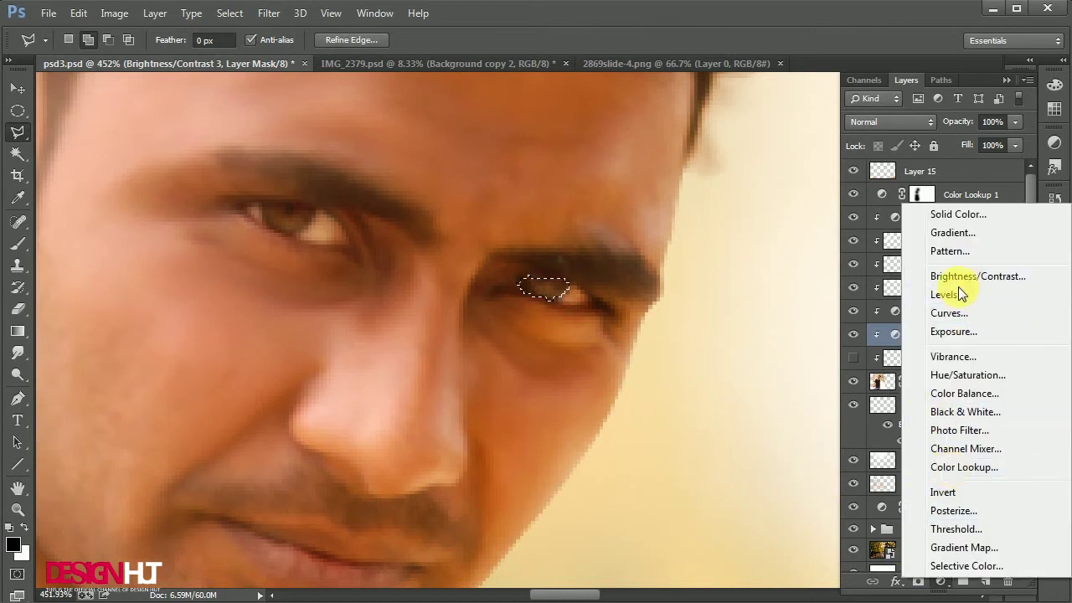
pyautogui.click(961, 278)
pyautogui.moveTo(912, 317); pyautogui.dragTo(944, 351)
pyautogui.press('Return')
pyautogui.hotkey('ctrl', '1')
pyautogui.click(17, 88)
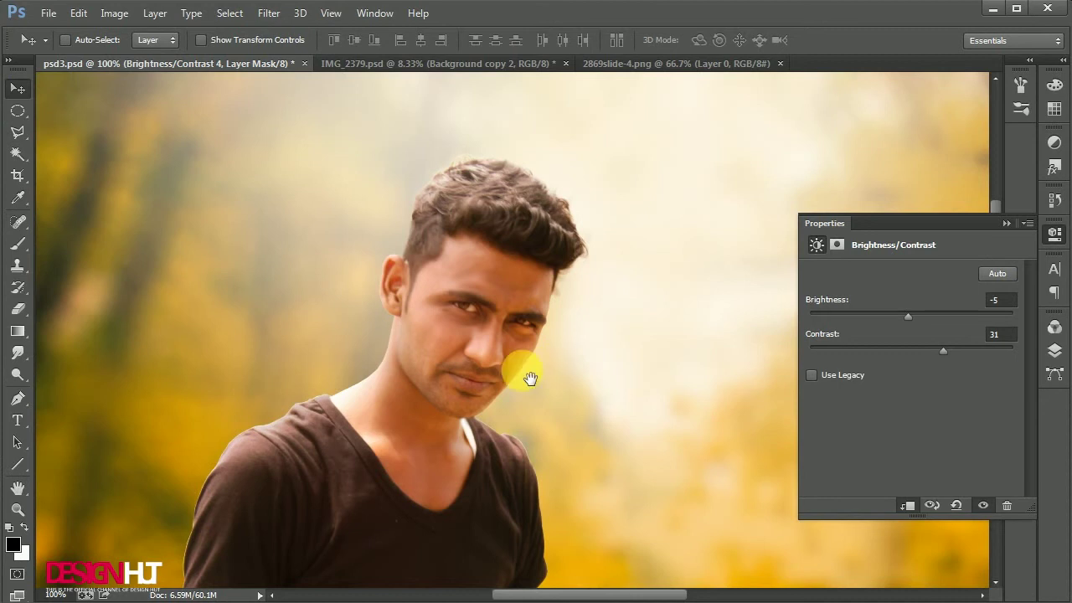
pyautogui.hotkey('ctrl', '-')
pyautogui.hotkey('ctrl', '-')
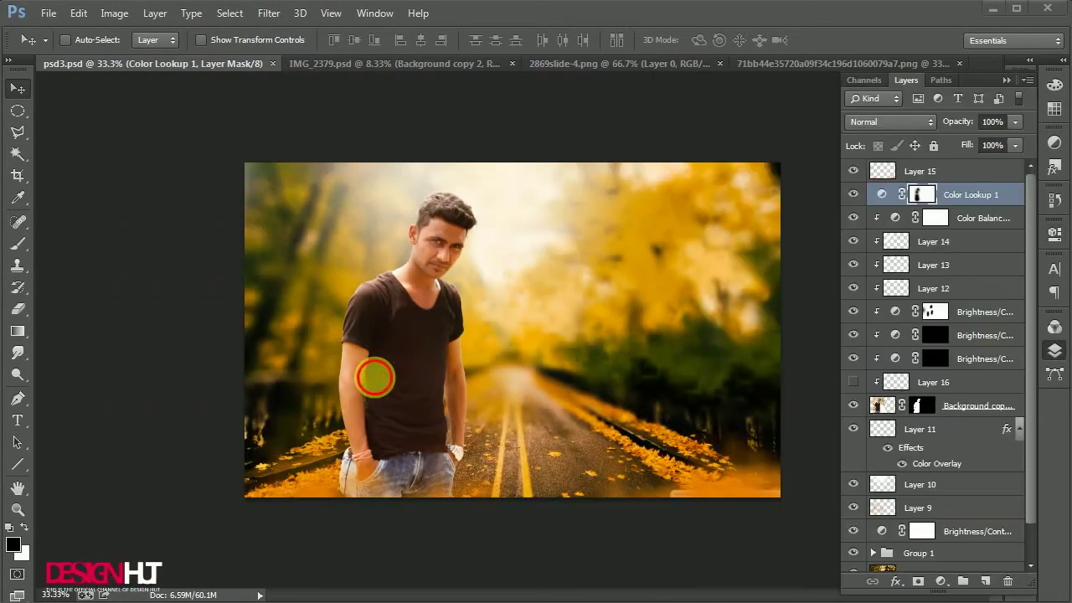
# Step: Trace the outer edge of the man's arm with the pocketed hand up to the sleeve and along the hem with the Polygonal Lasso
pyautogui.hotkey('ctrl', '+')
pyautogui.hotkey('ctrl', '+')
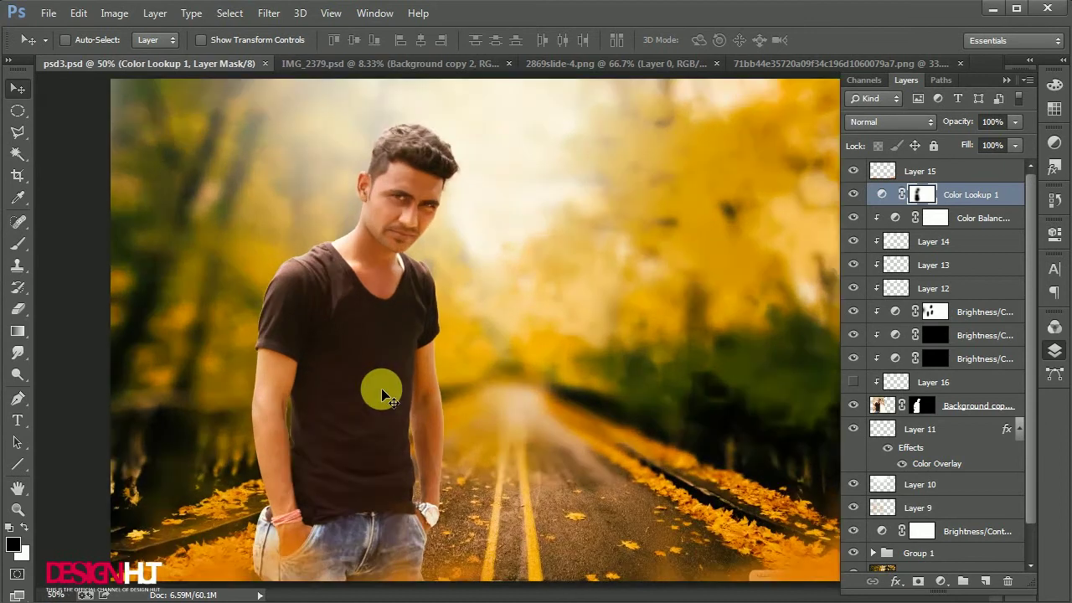
pyautogui.moveTo(275, 463); pyautogui.dragTo(345, 427)
pyautogui.click(18, 134)
pyautogui.scroll(6, 294, 517)
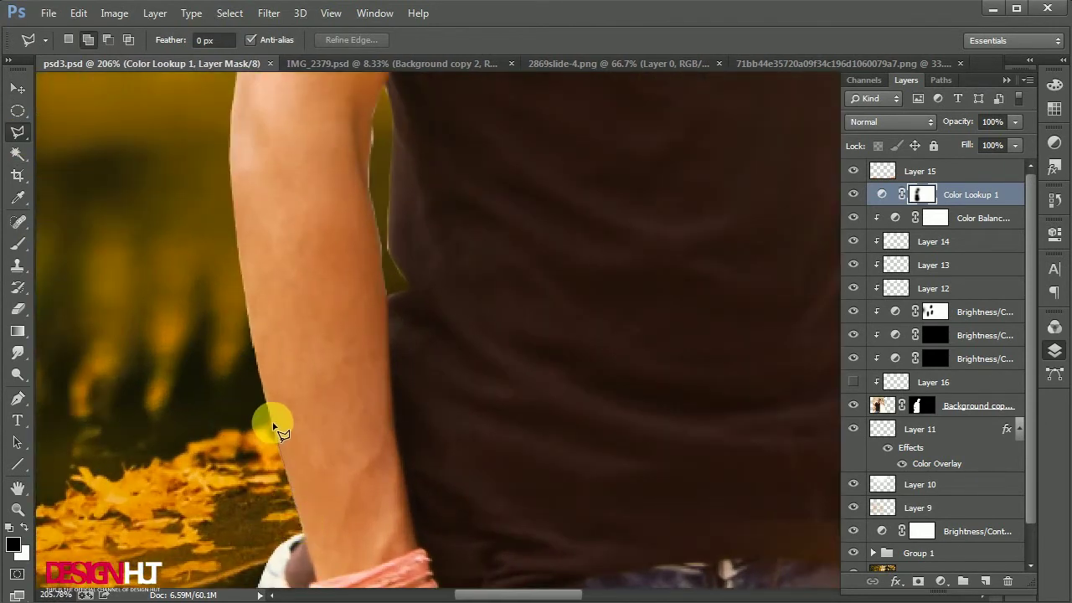
pyautogui.click(273, 426)
pyautogui.click(248, 323)
pyautogui.click(230, 170)
pyautogui.click(232, 112)
pyautogui.moveTo(236, 113)
pyautogui.mouseDown()
pyautogui.moveTo(261, 383)
pyautogui.moveTo(252, 384)
pyautogui.mouseUp()
pyautogui.click(261, 282)
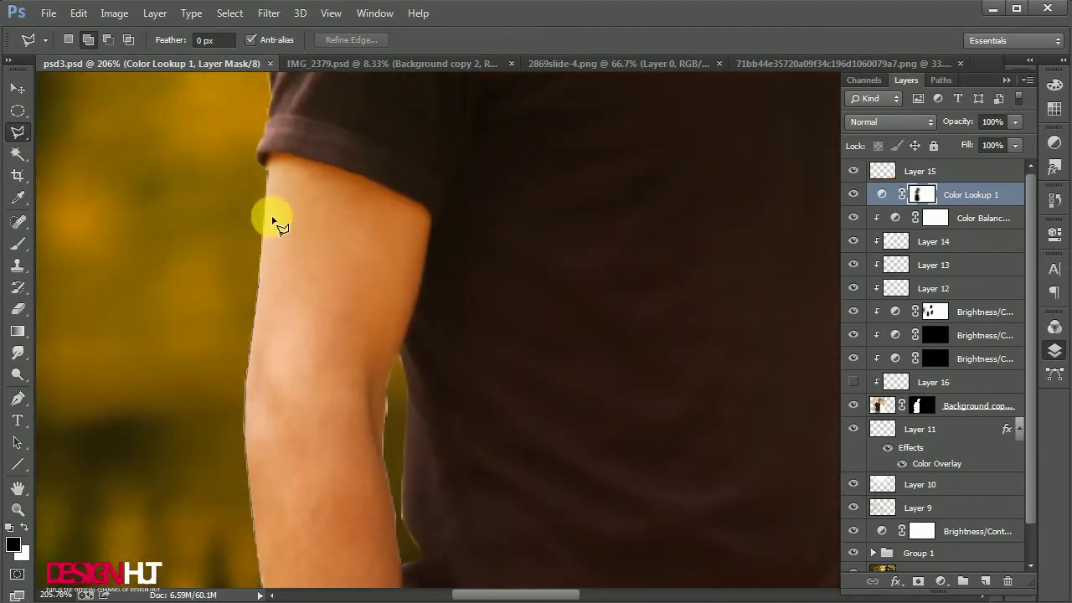
pyautogui.click(268, 157)
pyautogui.click(407, 180)
pyautogui.click(431, 226)
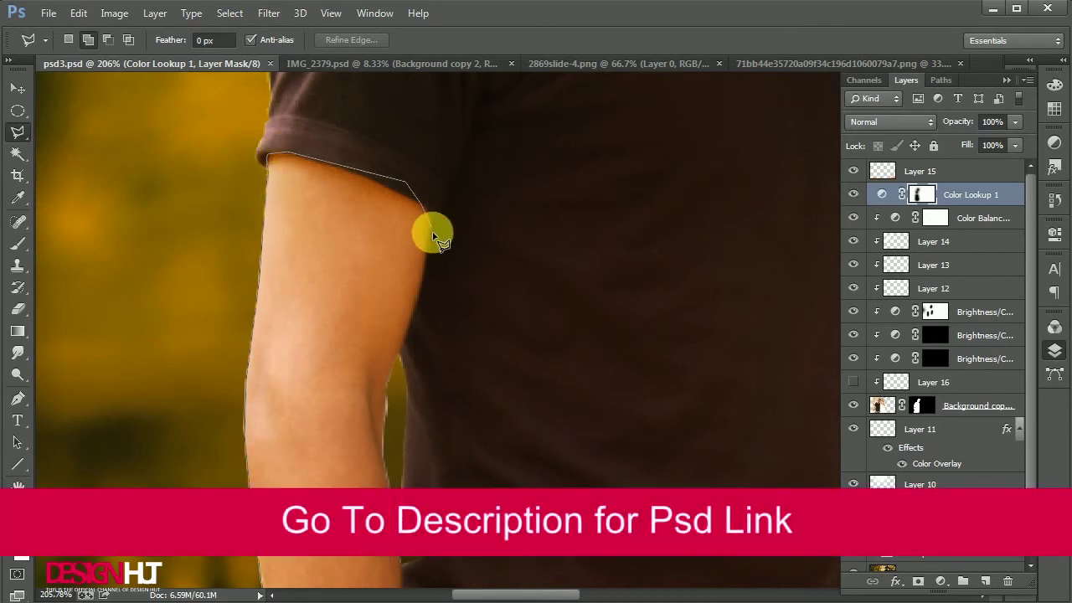
# Step: Continue the lasso outline down the inner edge of the arm and close the selection just above the pink wristband
pyautogui.click(383, 453)
pyautogui.moveTo(384, 453); pyautogui.dragTo(407, 228)
pyautogui.click(416, 271)
pyautogui.click(424, 354)
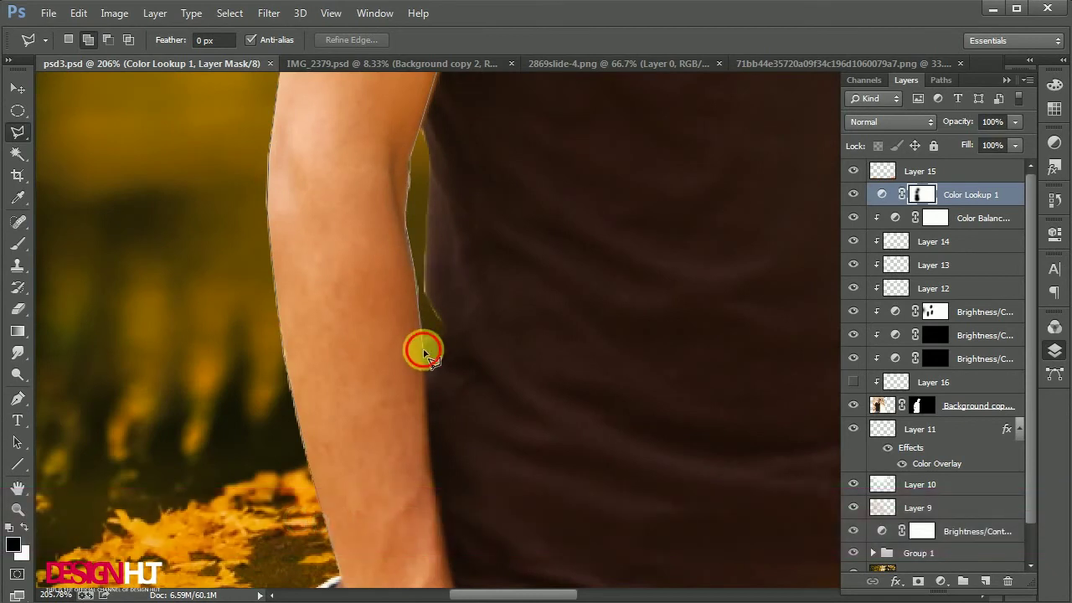
pyautogui.moveTo(428, 457); pyautogui.dragTo(446, 262)
pyautogui.click(451, 286)
pyautogui.click(407, 319)
pyautogui.doubleClick(369, 319)
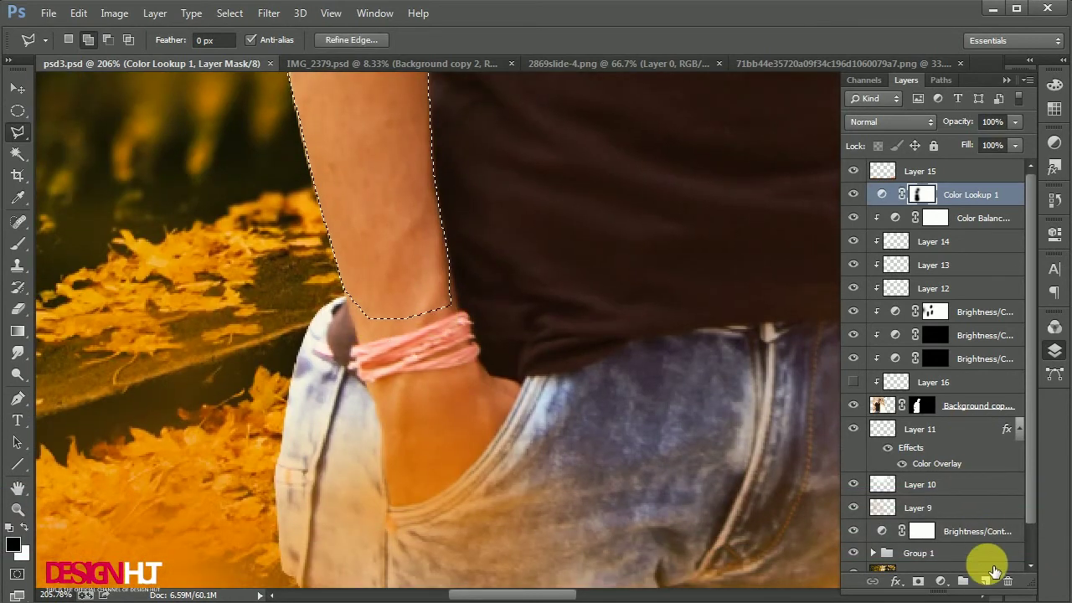
# Step: Fill the arm selection with orange on a new layer above the Color Lookup adjustment, deselect, and hide that layer
pyautogui.click(986, 582)
pyautogui.moveTo(947, 196)
pyautogui.mouseDown()
pyautogui.moveTo(962, 172)
pyautogui.moveTo(958, 211)
pyautogui.mouseUp()
pyautogui.hotkey('alt', 'BackSpace')
pyautogui.hotkey('ctrl', 'd')
pyautogui.hotkey('ctrl', '-')
pyautogui.hotkey('ctrl', '-')
pyautogui.hotkey('ctrl', '-')
pyautogui.click(18, 88)
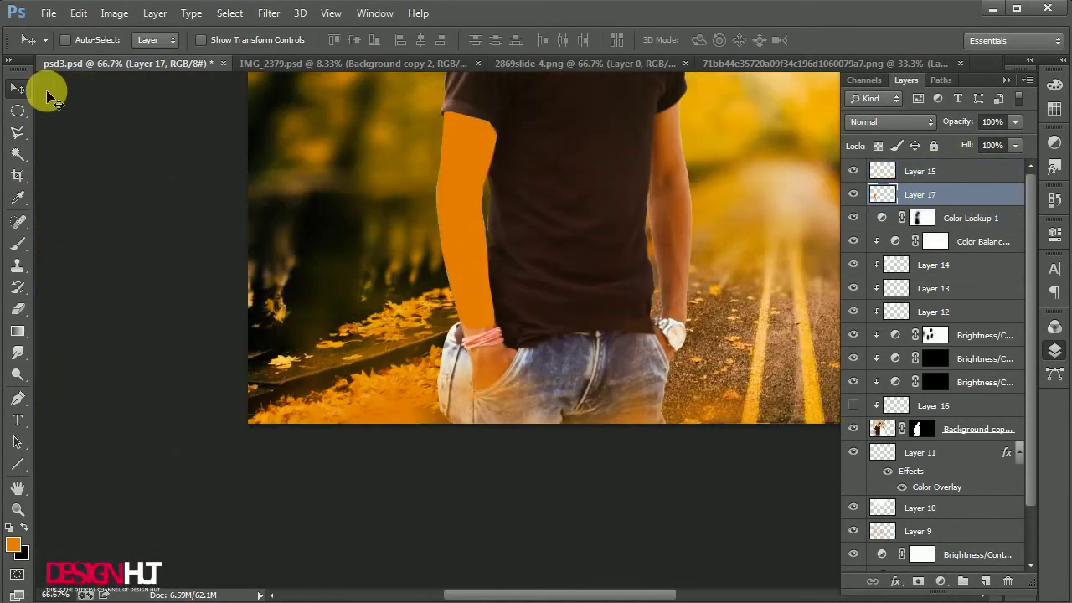
pyautogui.click(854, 194)
# Step: Bring the tribal tattoo from its open PNG document into the composite, lock its transparent pixels and fill it with black
pyautogui.click(840, 64)
pyautogui.moveTo(506, 272); pyautogui.dragTo(559, 266)
pyautogui.click(878, 147)
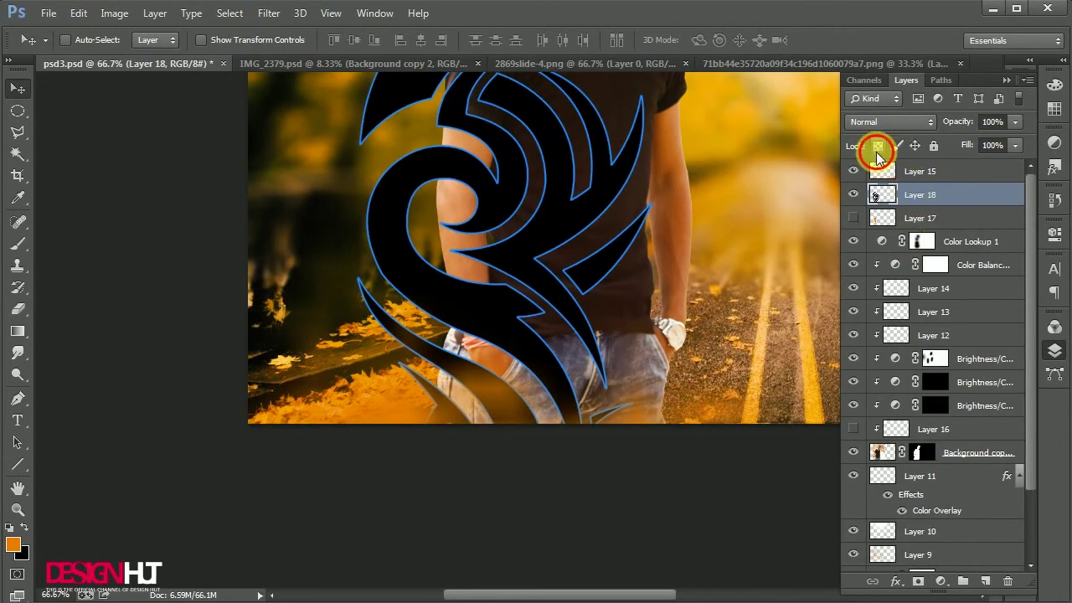
pyautogui.hotkey('ctrl', 'BackSpace')
# Step: Scale the tattoo down and place it over the man's forearm above the pink wristband
pyautogui.hotkey('ctrl', 't')
pyautogui.scroll(-5, 529, 316)
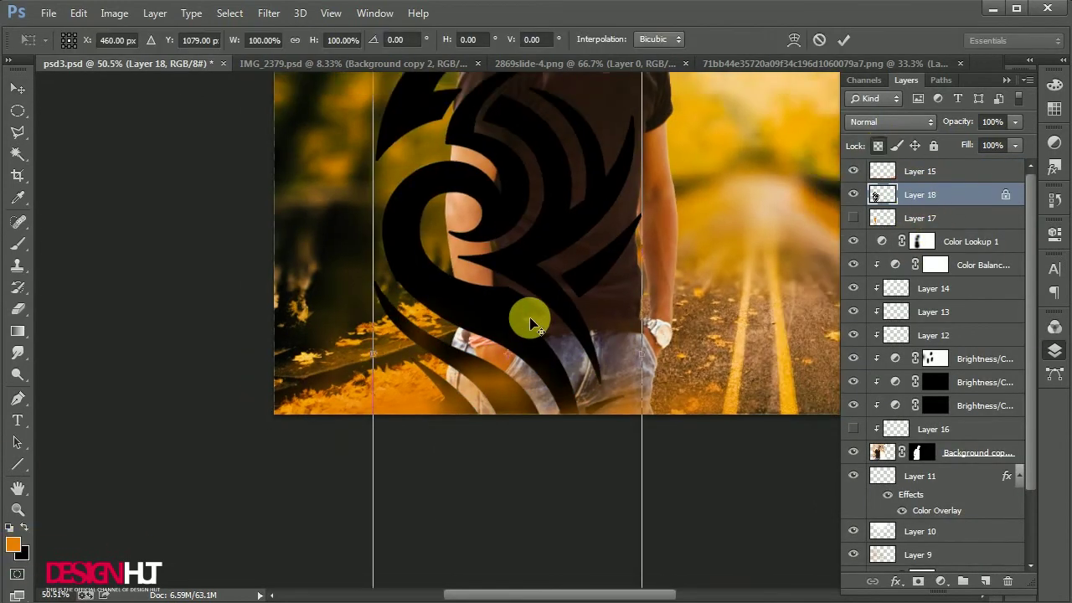
pyautogui.moveTo(429, 276); pyautogui.dragTo(373, 434)
pyautogui.press('Return')
pyautogui.scroll(5, 336, 479)
pyautogui.moveTo(323, 469); pyautogui.dragTo(420, 202)
pyautogui.hotkey('ctrl', 't')
pyautogui.press('Return')
# Step: Mask the tattoo layer to the arm shape of the hidden orange layer and unlink the mask from the artwork
pyautogui.keyDown('ctrl'); pyautogui.click(882, 219); pyautogui.keyUp('ctrl')
pyautogui.click(918, 581)
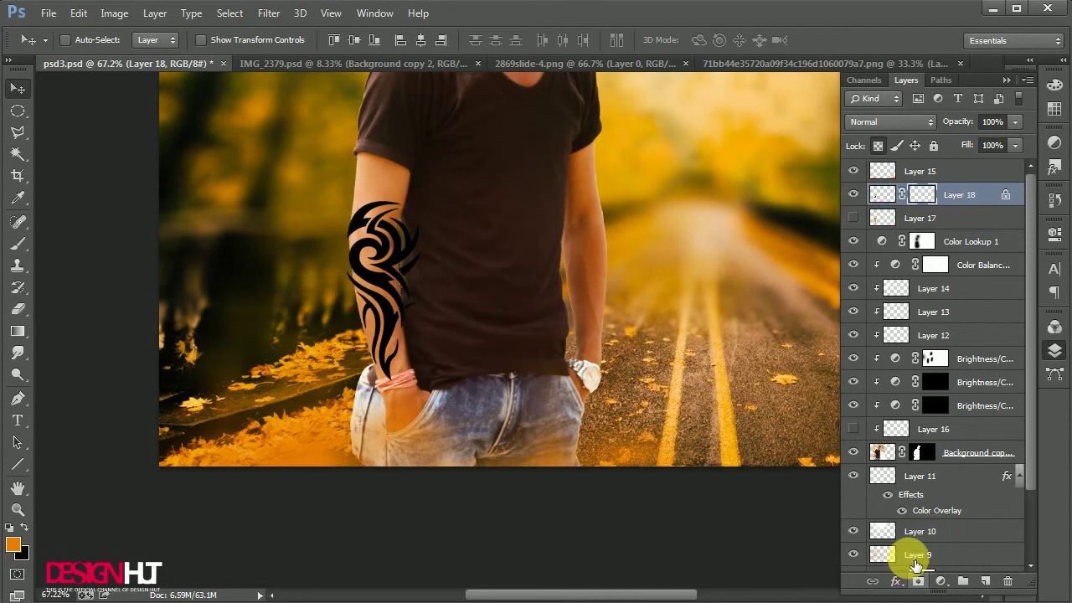
pyautogui.click(898, 201)
# Step: Set the tattoo layer to Soft Light at 55% opacity and nudge the tattoo slightly up the arm
pyautogui.click(891, 122)
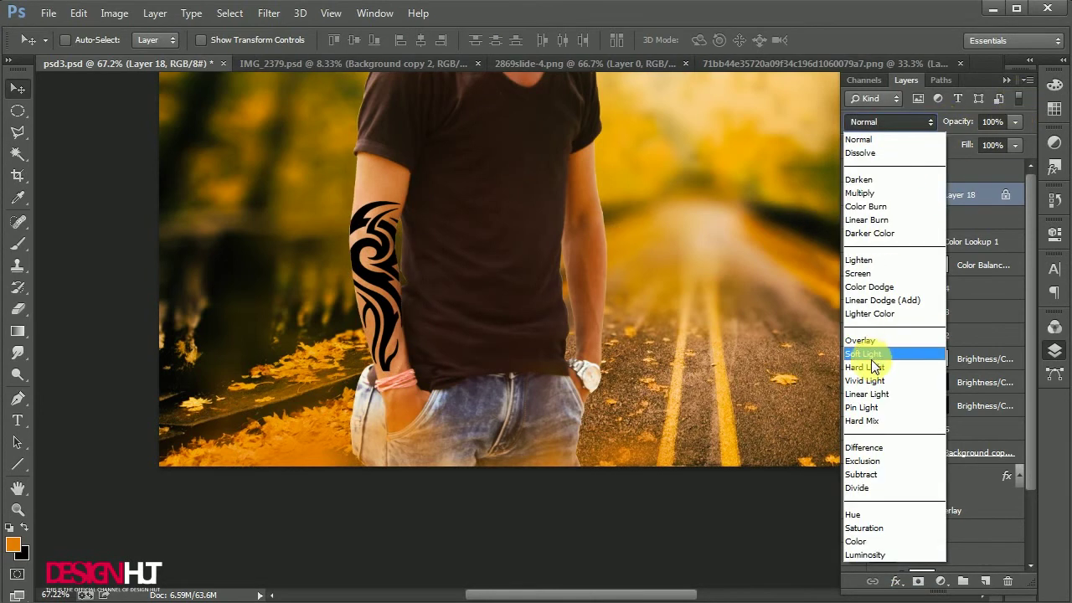
pyautogui.click(871, 360)
pyautogui.click(1015, 122)
pyautogui.moveTo(1016, 122); pyautogui.dragTo(999, 145)
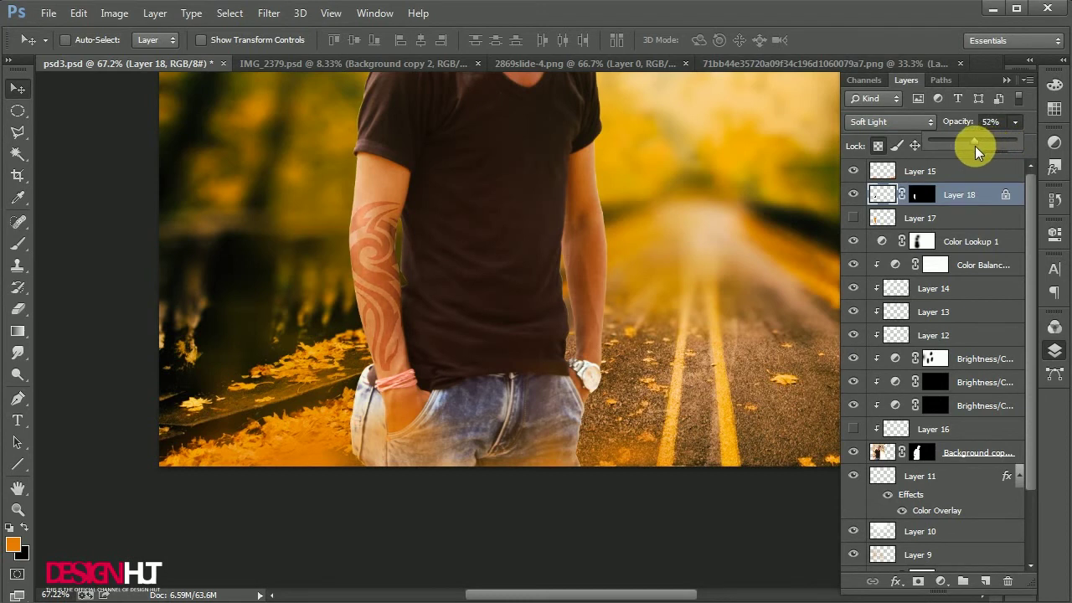
pyautogui.moveTo(975, 146); pyautogui.dragTo(978, 146)
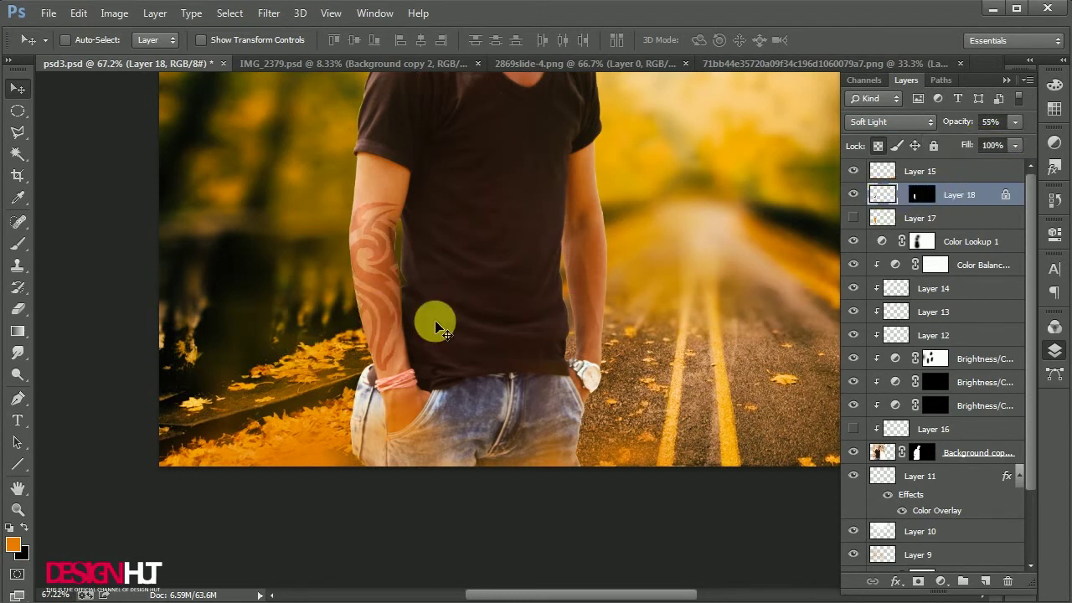
pyautogui.moveTo(377, 328); pyautogui.dragTo(382, 318)
# Step: Try to scale the tattoo down to about 76% on the forearm
pyautogui.hotkey('ctrl', 't')
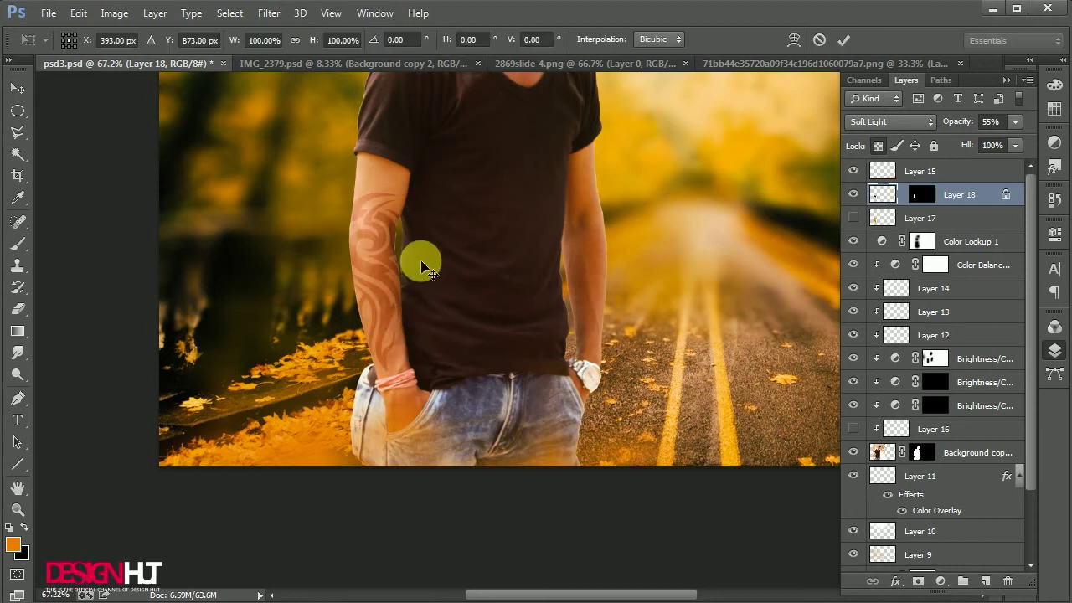
pyautogui.moveTo(418, 193); pyautogui.dragTo(412, 208)
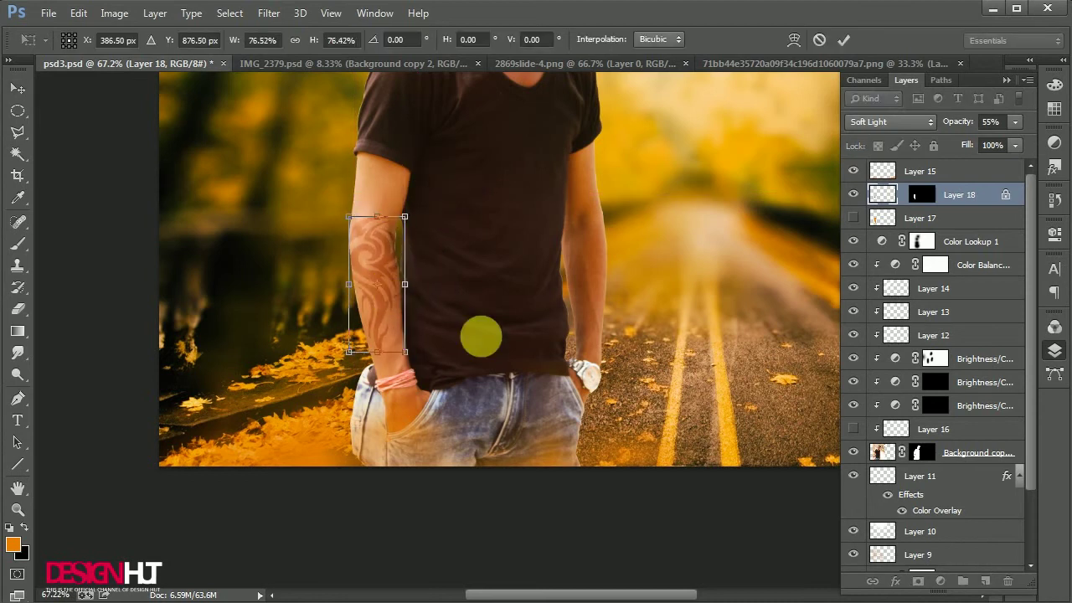
pyautogui.press('Return')
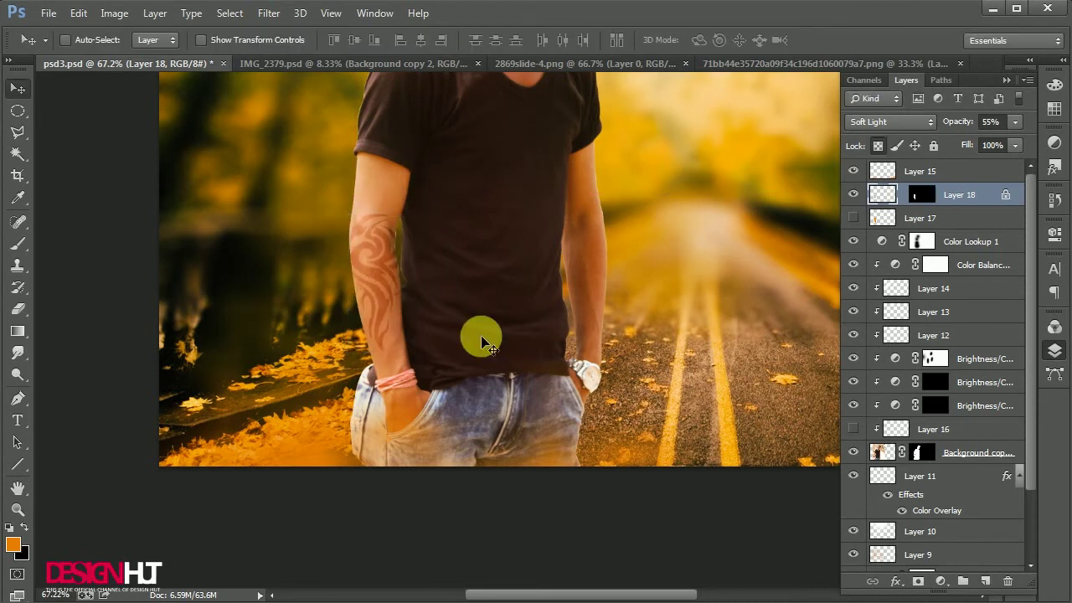
# Step: Move the tattoo a little higher on the arm and check how it blends with the skin
pyautogui.hotkey('ctrl', '-')
pyautogui.moveTo(332, 467)
pyautogui.mouseDown()
pyautogui.moveTo(319, 439)
pyautogui.moveTo(333, 450)
pyautogui.mouseUp()
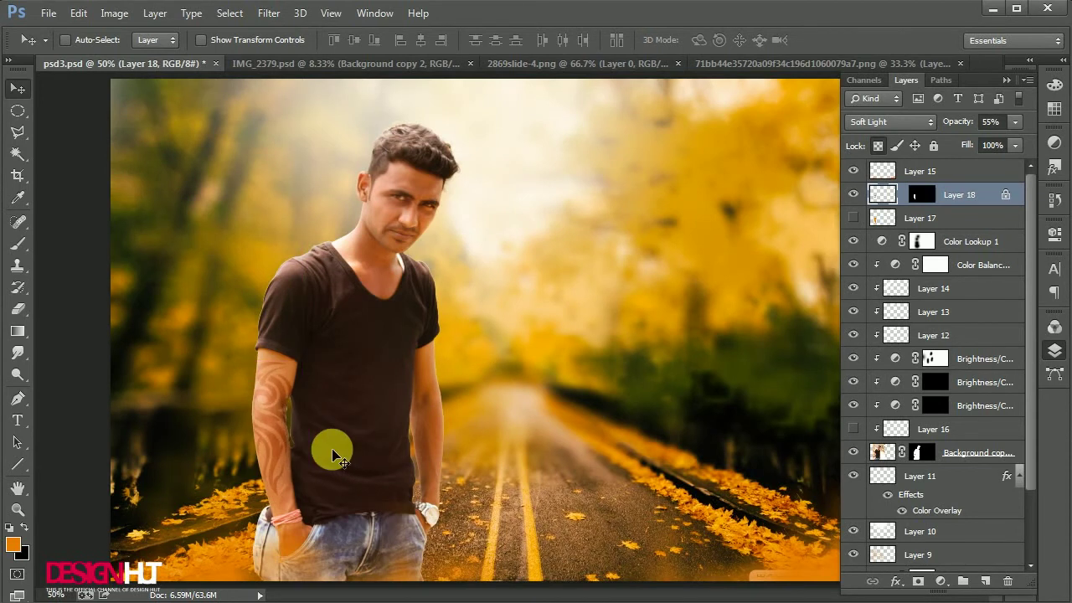
pyautogui.hotkey('ctrl', '+')
pyautogui.moveTo(229, 411); pyautogui.dragTo(365, 325)
pyautogui.hotkey('ctrl', '+')
pyautogui.moveTo(276, 409); pyautogui.dragTo(311, 340)
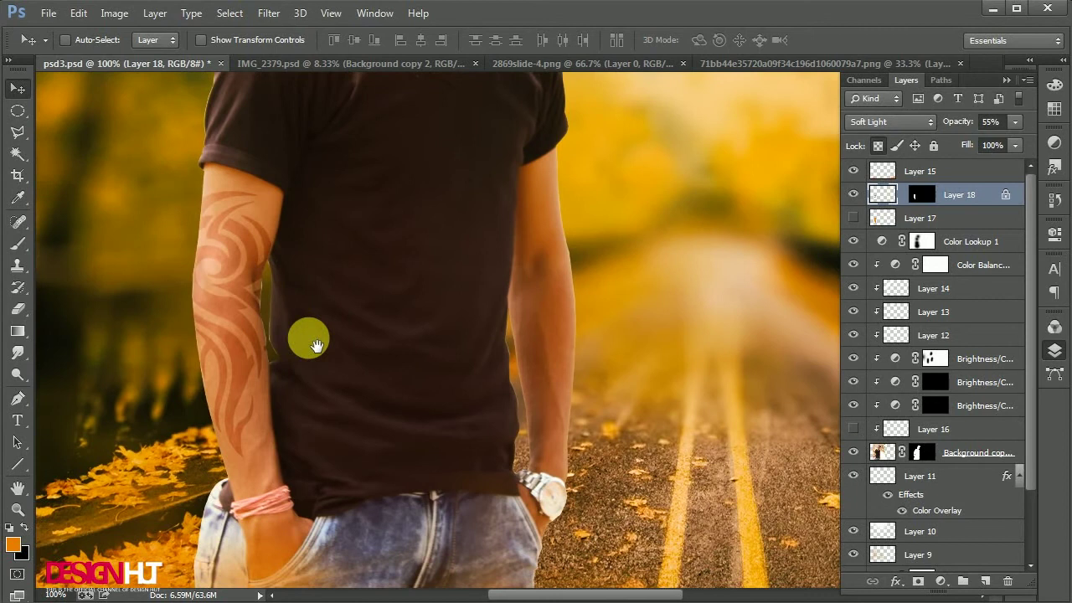
# Step: Select the arm shape from the hidden orange layer and add a new Overlay layer above the tattoo
pyautogui.keyDown('ctrl'); pyautogui.click(882, 218); pyautogui.keyUp('ctrl')
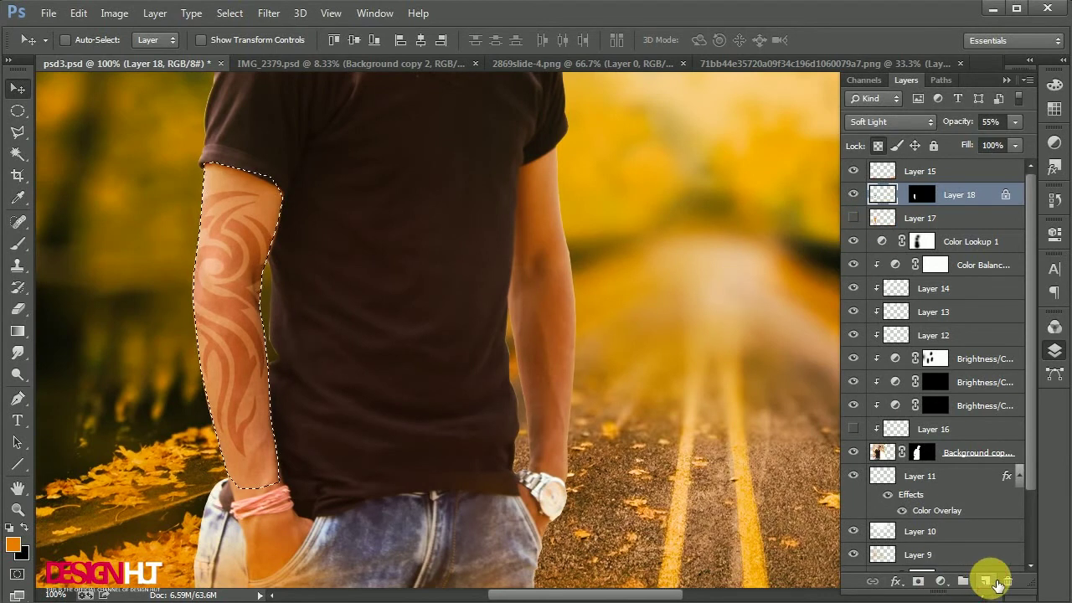
pyautogui.click(986, 580)
pyautogui.click(890, 122)
pyautogui.click(878, 353)
# Step: Paint inside the arm selection with a soft 200 px brush, using black and white, and clear the selection
pyautogui.click(18, 244)
pyautogui.click(25, 527)
pyautogui.press('d')
pyautogui.press('x')
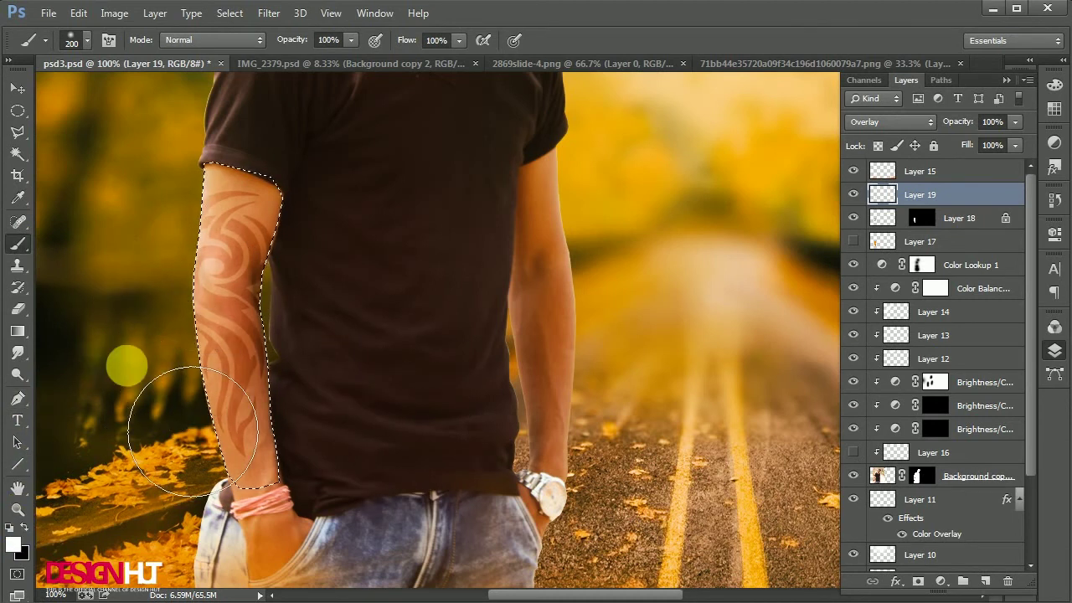
pyautogui.hotkey('ctrl', 'd')
pyautogui.hotkey('ctrl', '0')
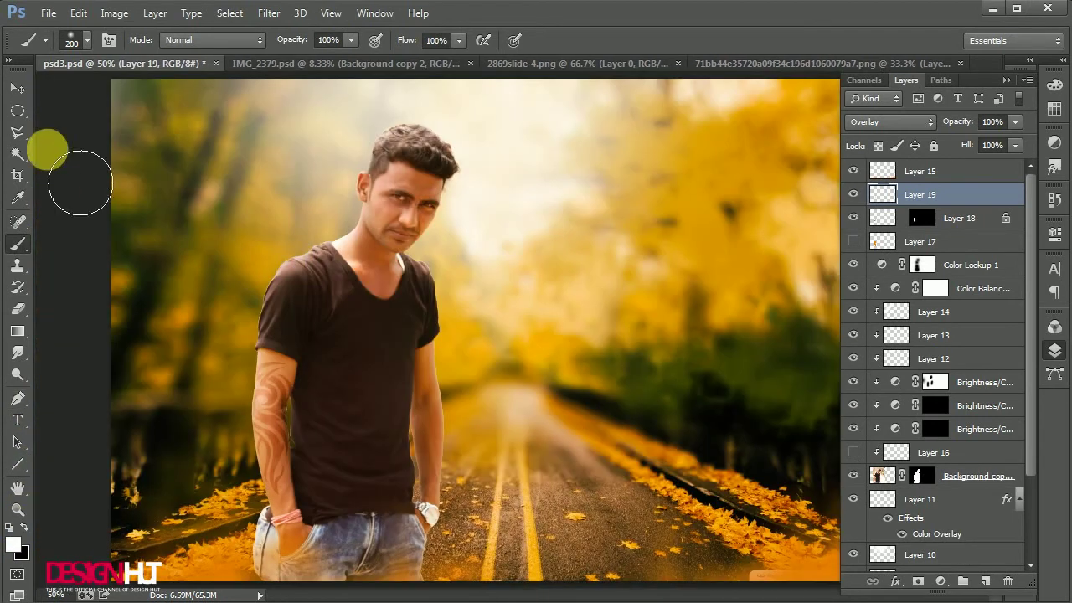
pyautogui.click(16, 88)
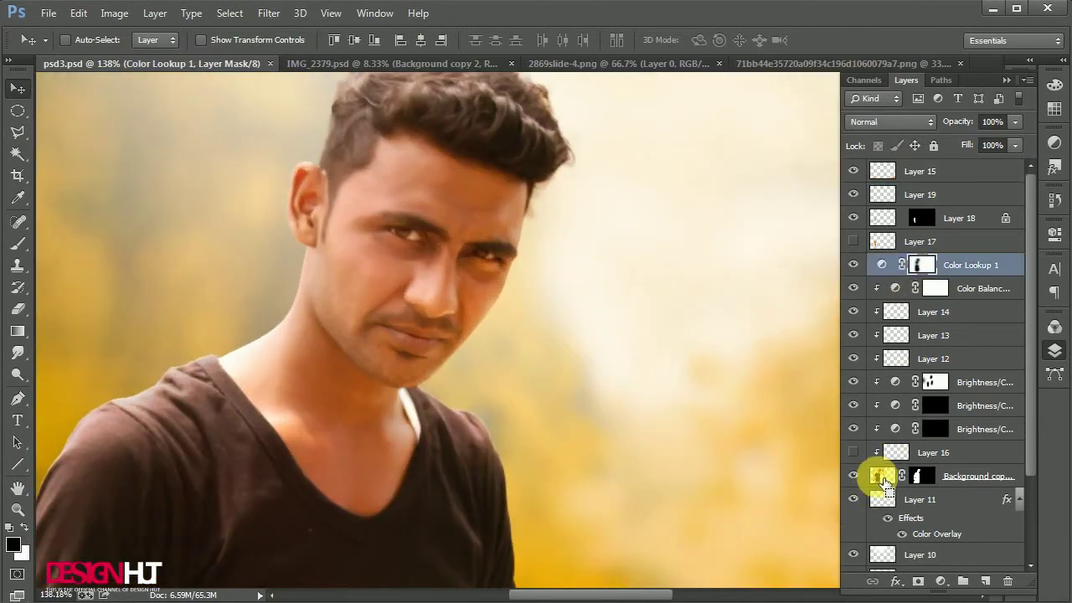
# Step: Select the man's outline from his layer mask and add a new Soft Light layer above the Color Lookup adjustment
pyautogui.keyDown('ctrl'); pyautogui.click(921, 477); pyautogui.keyUp('ctrl')
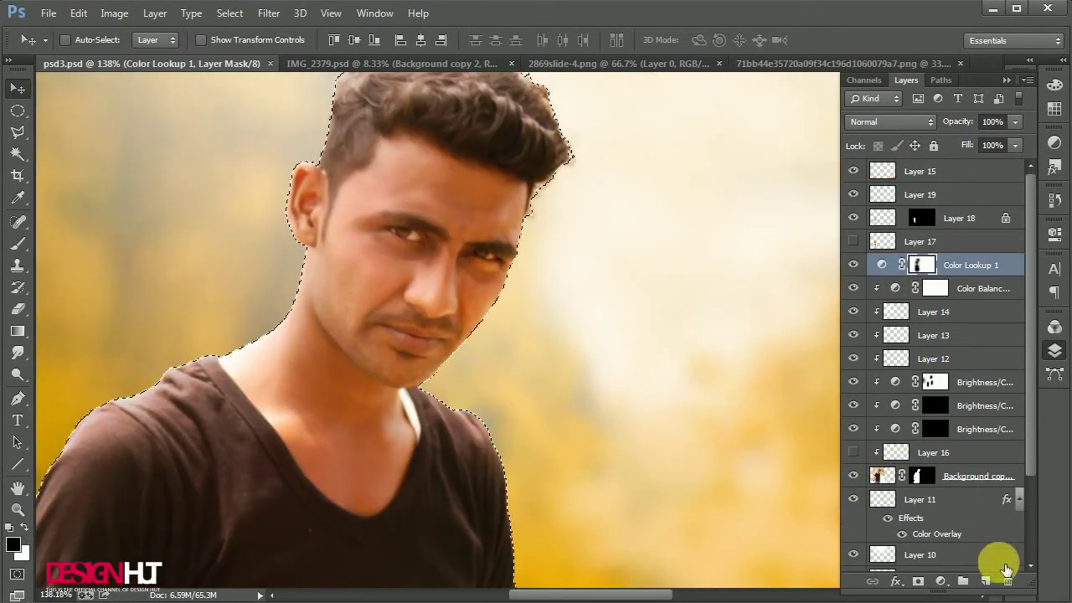
pyautogui.click(986, 581)
pyautogui.click(18, 243)
pyautogui.click(890, 122)
pyautogui.click(896, 354)
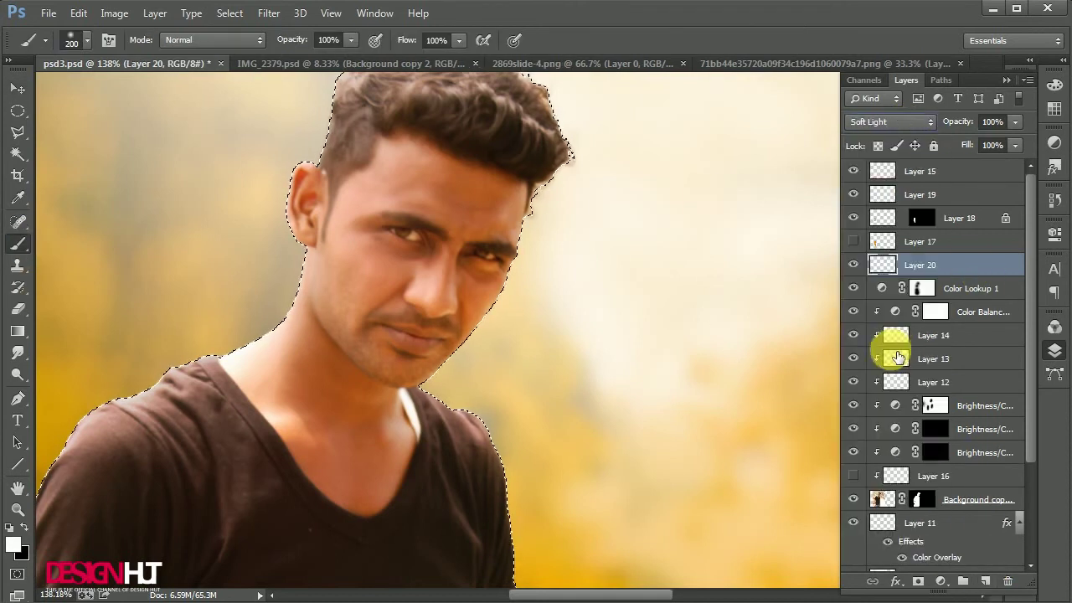
# Step: Paint black shading along the edge of the man's face with a soft 125 px brush at 46% opacity, and deselect
pyautogui.press('[')
pyautogui.press('[')
pyautogui.press('[')
pyautogui.moveTo(351, 40); pyautogui.dragTo(303, 62)
pyautogui.click(24, 527)
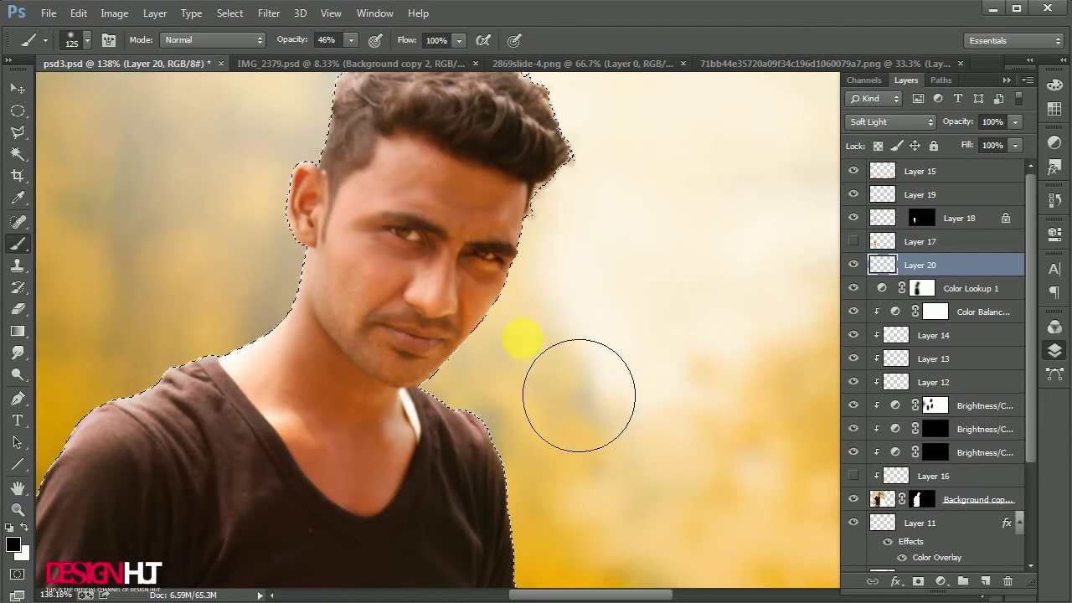
pyautogui.hotkey('ctrl', 'd')
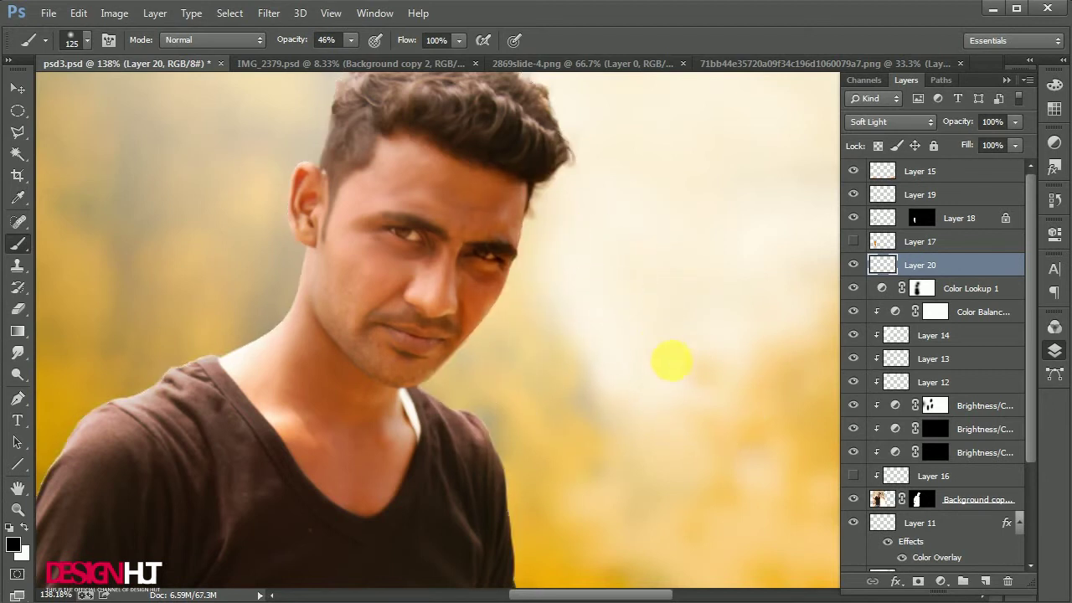
pyautogui.hotkey('ctrl', '-')
pyautogui.hotkey('ctrl', '-')
pyautogui.press('e')
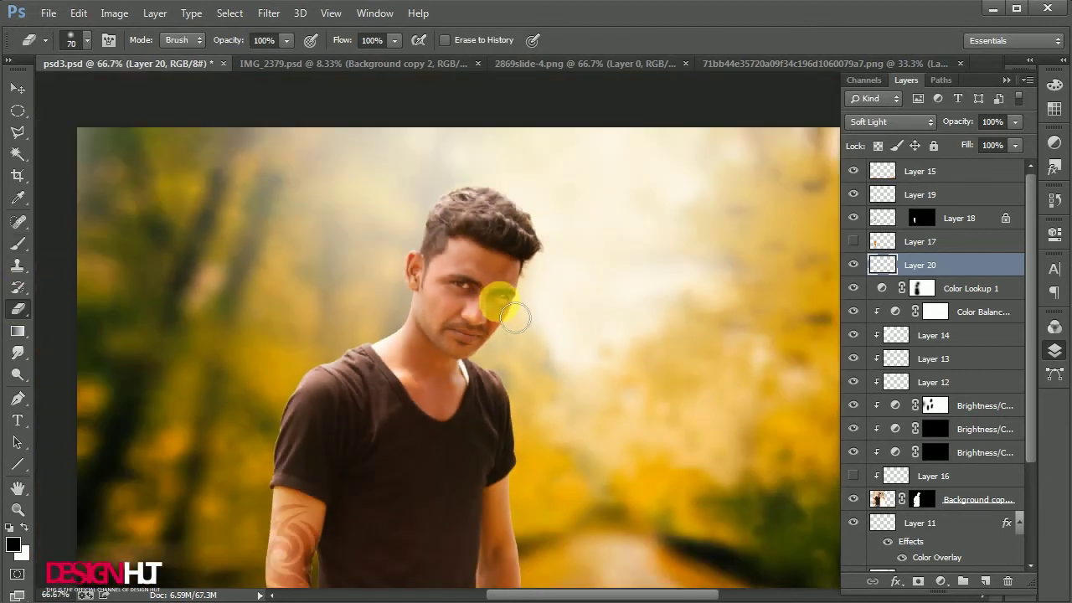
pyautogui.click(17, 88)
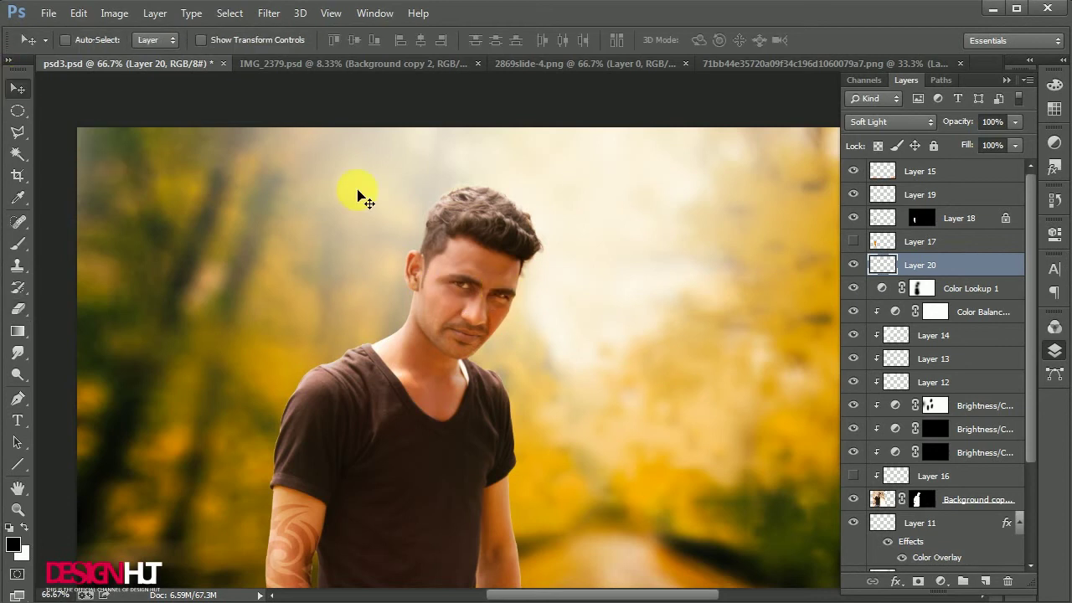
# Step: Add a gradient fill layer with the violet-to-orange preset and move it to the top of the layer stack
pyautogui.hotkey('ctrl', '-')
pyautogui.hotkey('ctrl', '-')
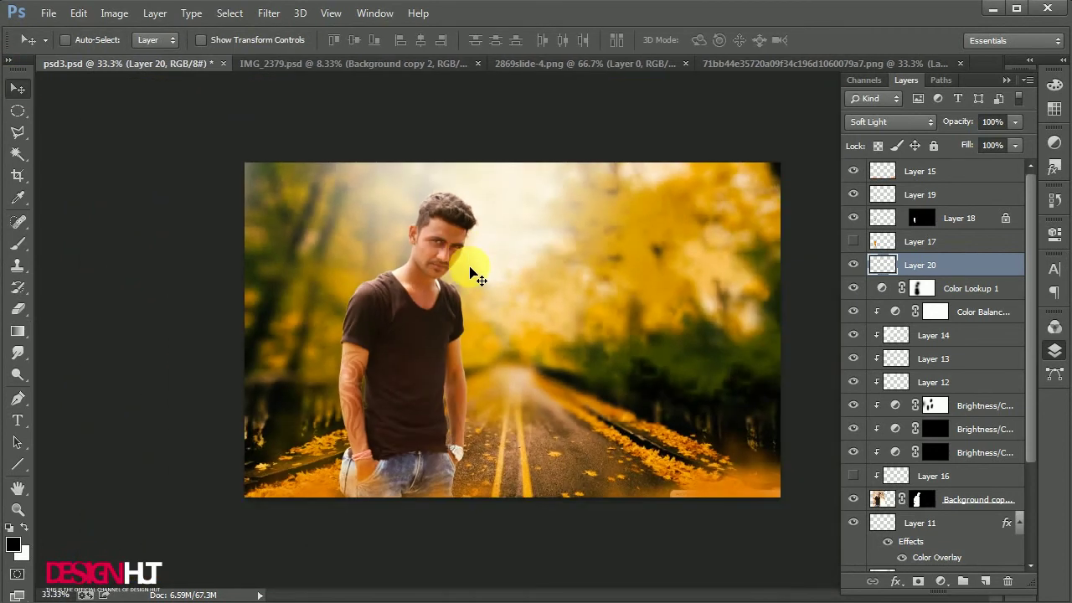
pyautogui.hotkey('ctrl', '0')
pyautogui.click(941, 580)
pyautogui.click(953, 238)
pyautogui.click(785, 315)
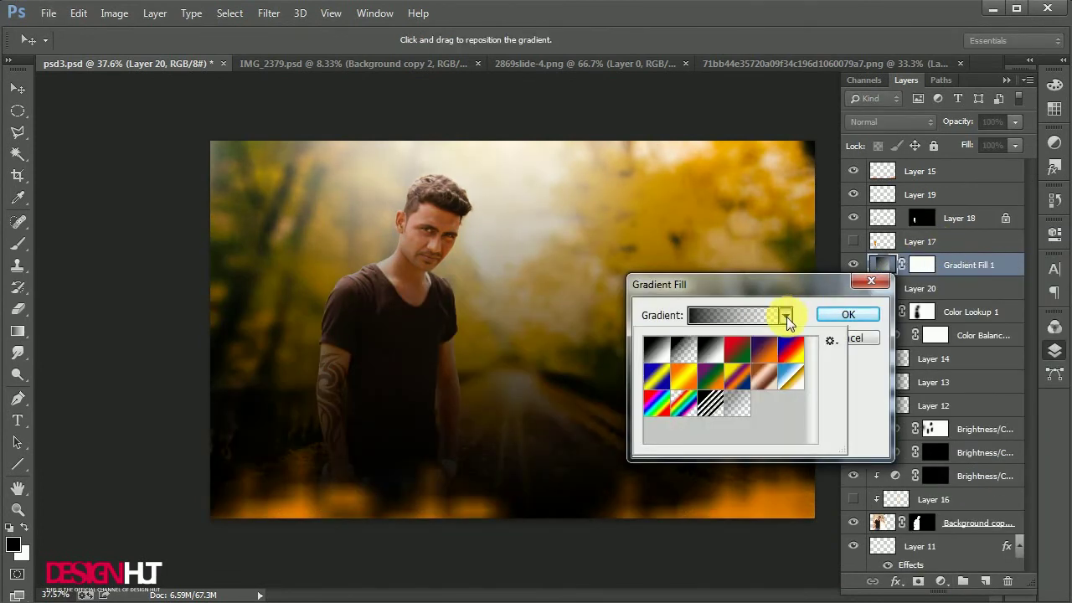
pyautogui.click(737, 376)
pyautogui.click(849, 315)
pyautogui.moveTo(972, 265); pyautogui.dragTo(986, 158)
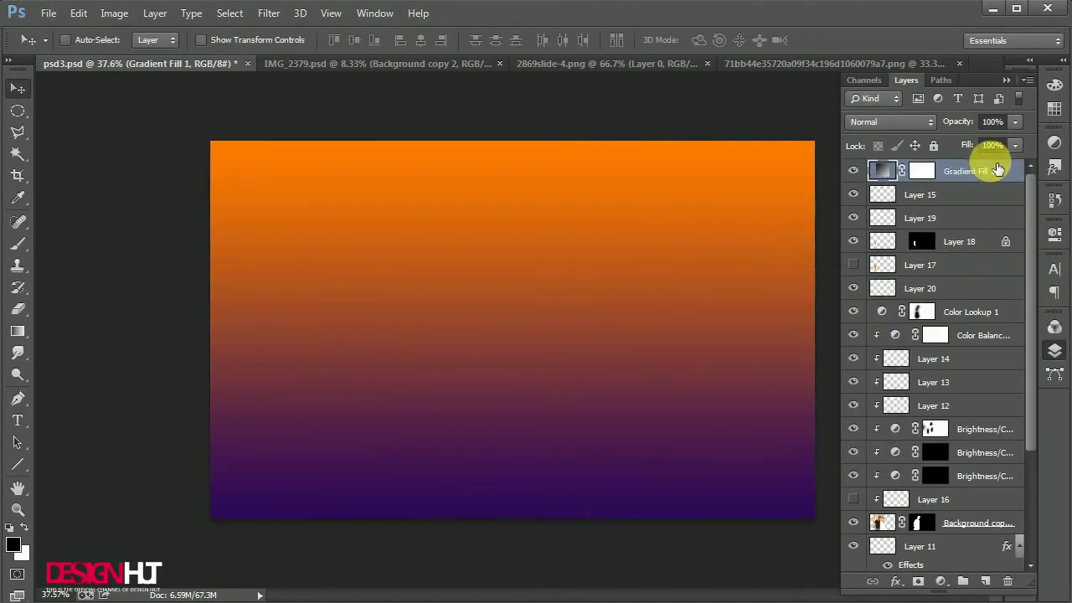
# Step: Blend the gradient fill layer in Screen mode at 30% opacity
pyautogui.click(889, 121)
pyautogui.click(887, 277)
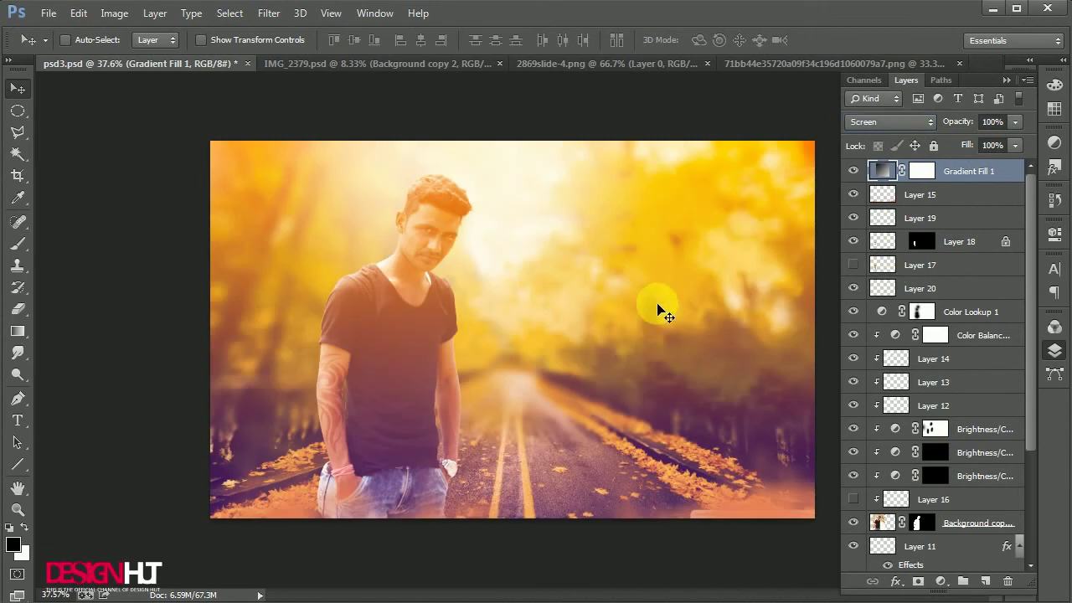
pyautogui.press('5')
pyautogui.press('2')
pyautogui.press('3')
# Step: Mask the gradient fill off the man's face with a soft 500 px black brush at 46% opacity
pyautogui.click(18, 243)
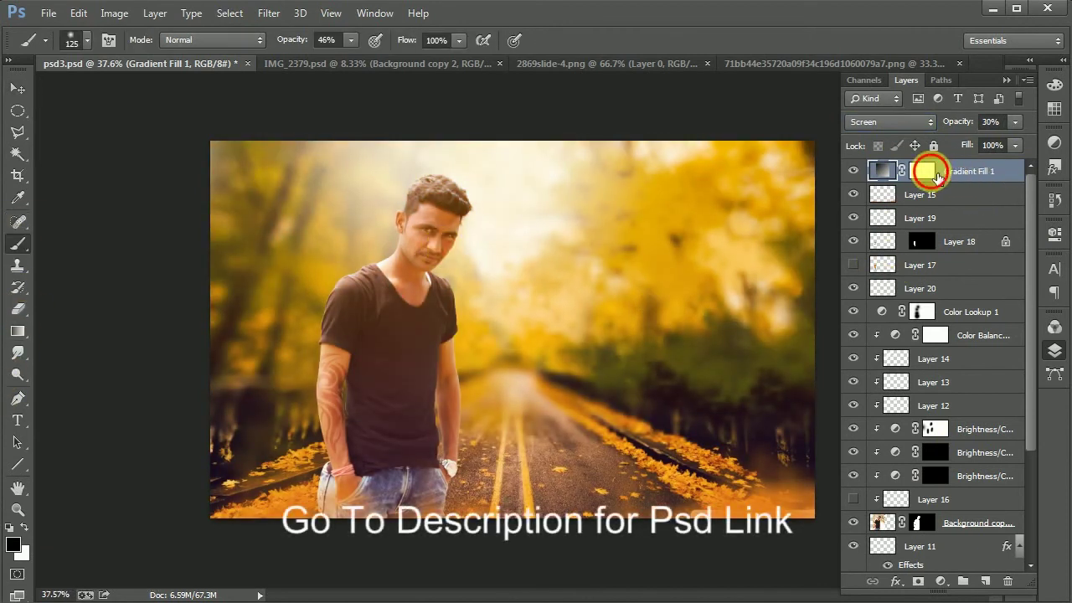
pyautogui.click(932, 173)
pyautogui.moveTo(429, 209); pyautogui.dragTo(444, 223)
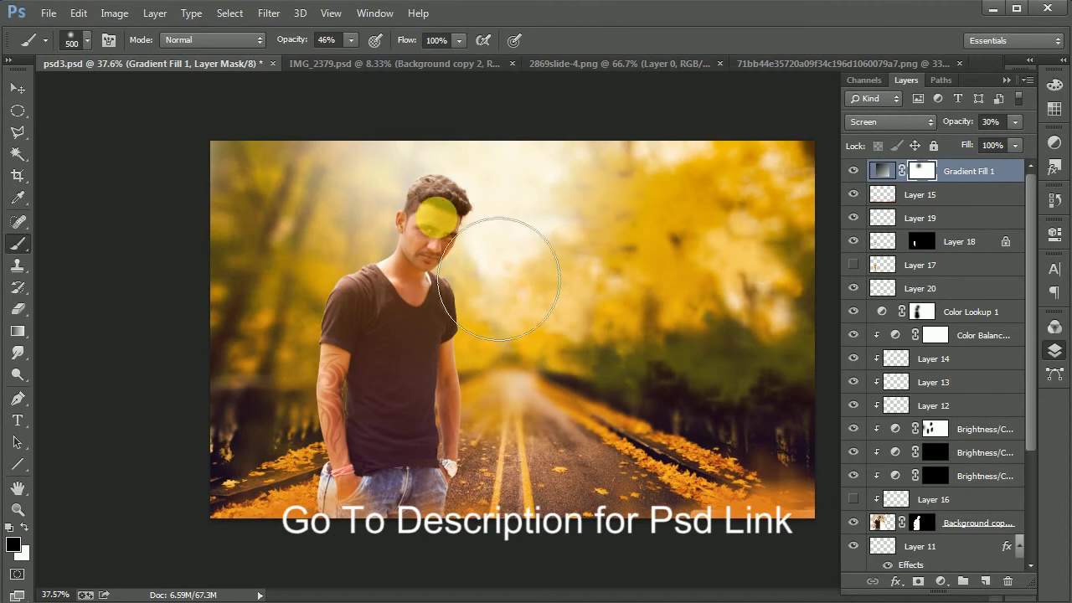
pyautogui.click(17, 88)
# Step: Add a new top layer and paint a soft black vignette around the image edges with a 1300 px brush at 100% opacity
pyautogui.click(986, 581)
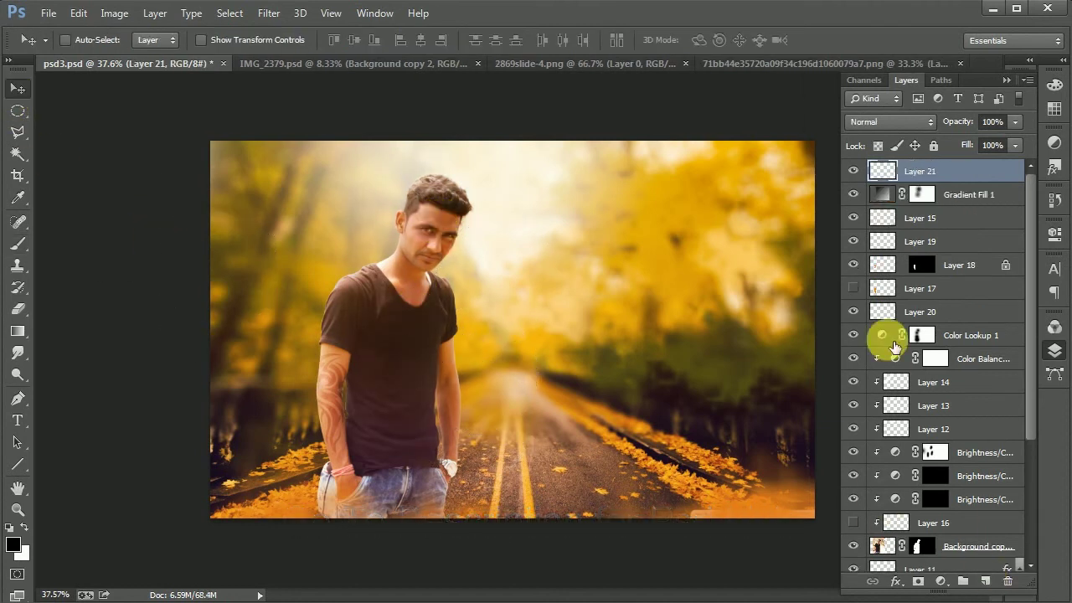
pyautogui.scroll(-5, 444, 352)
pyautogui.click(18, 245)
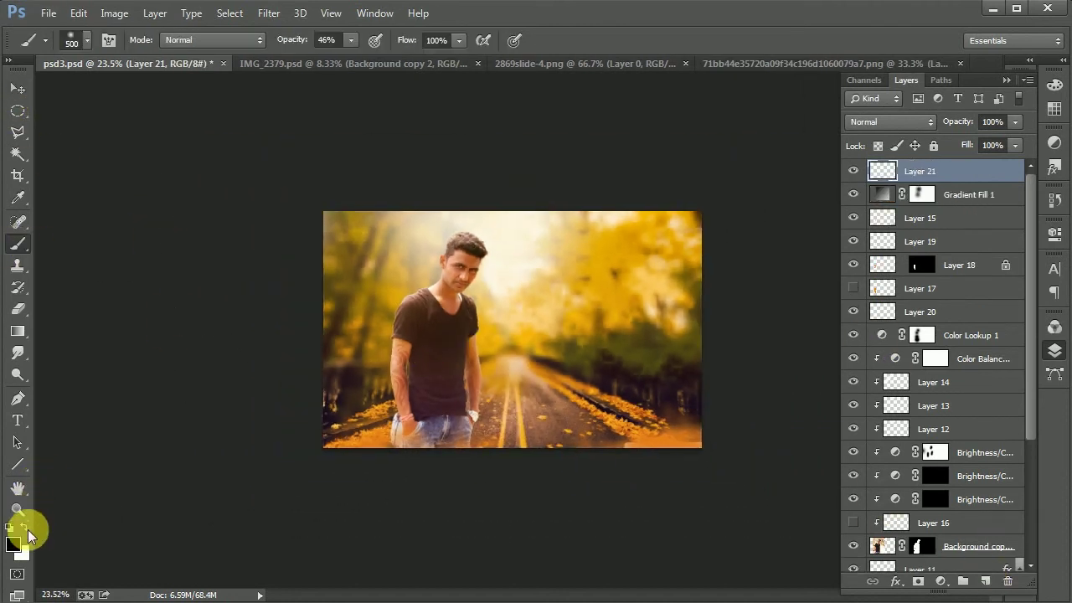
pyautogui.click(26, 527)
pyautogui.press(']')
pyautogui.press(']')
pyautogui.press(']')
pyautogui.press(']')
pyautogui.press(']')
pyautogui.press(']')
pyautogui.press(']')
pyautogui.press(']')
pyautogui.moveTo(390, 57); pyautogui.dragTo(408, 59)
pyautogui.click(25, 528)
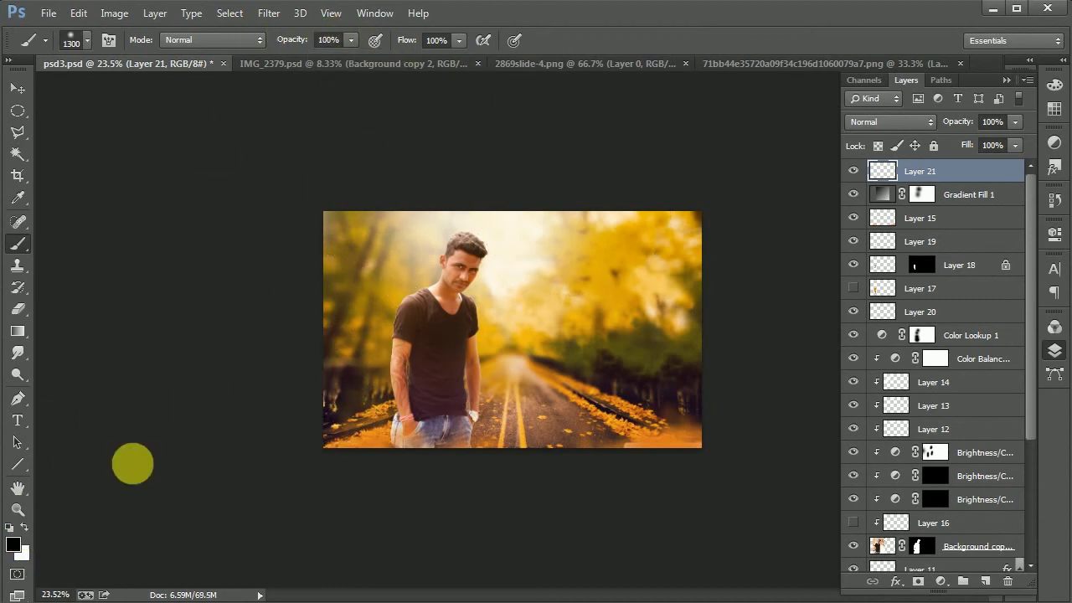
pyautogui.moveTo(214, 368)
pyautogui.mouseDown()
pyautogui.moveTo(229, 450)
pyautogui.moveTo(499, 544)
pyautogui.moveTo(690, 557)
pyautogui.moveTo(558, 567)
pyautogui.moveTo(368, 560)
pyautogui.moveTo(643, 563)
pyautogui.mouseUp()
pyautogui.moveTo(827, 256)
pyautogui.mouseDown()
pyautogui.moveTo(821, 241)
pyautogui.moveTo(823, 350)
pyautogui.moveTo(826, 245)
pyautogui.mouseUp()
pyautogui.moveTo(641, 567)
pyautogui.mouseDown()
pyautogui.moveTo(614, 565)
pyautogui.moveTo(674, 563)
pyautogui.moveTo(310, 568)
pyautogui.moveTo(206, 365)
pyautogui.mouseUp()
pyautogui.moveTo(327, 548); pyautogui.dragTo(598, 558)
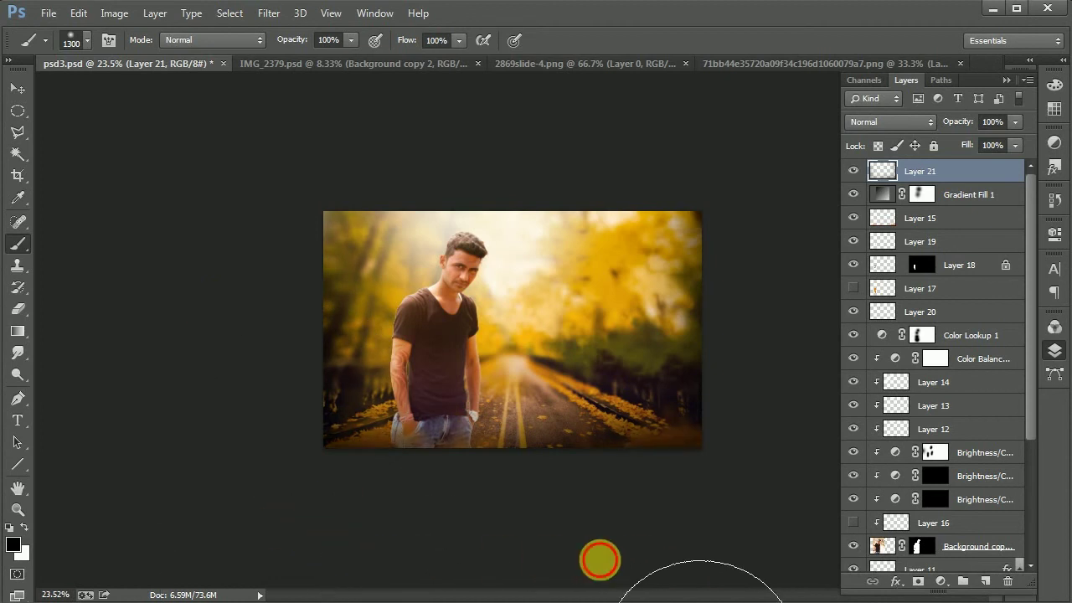
# Step: Lighten the vignette over the man's jeans with a soft 700 px eraser at 50% opacity
pyautogui.press('v')
pyautogui.hotkey('ctrl', '+')
pyautogui.hotkey('ctrl', '+')
pyautogui.press('e')
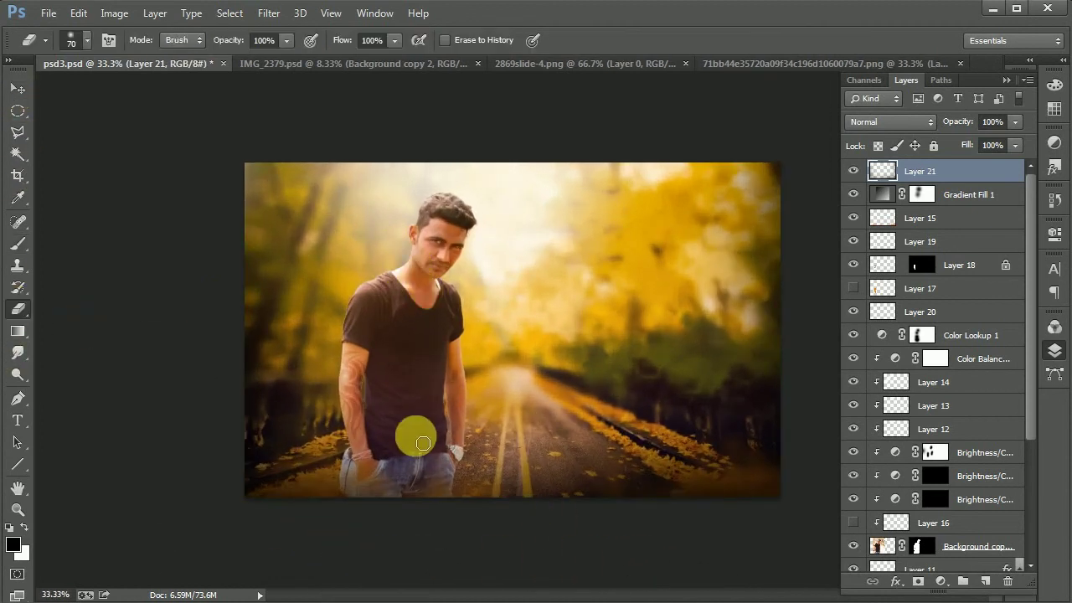
pyautogui.press('5')
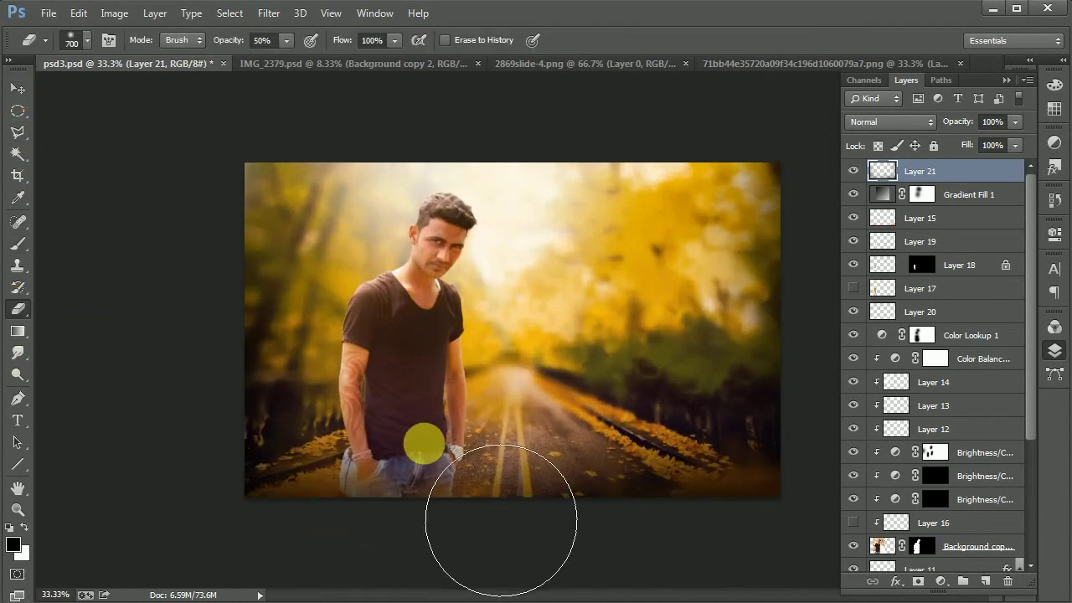
pyautogui.press('v')
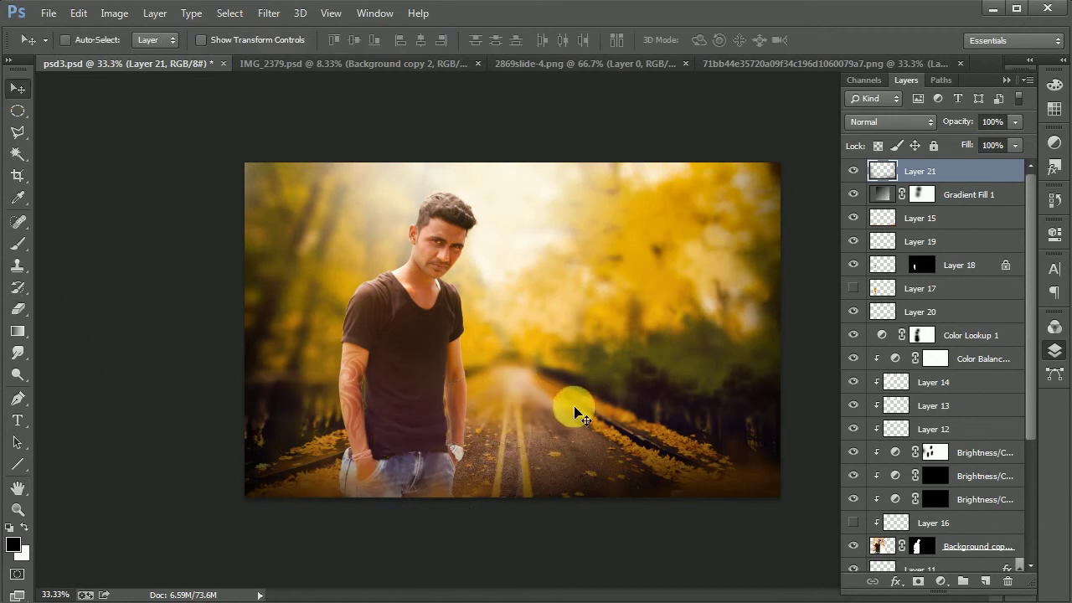
# Step: Add a Brightness/Contrast adjustment clipped to the man's layer and restore the clipping of the layers above it
pyautogui.keyDown('ctrl'); pyautogui.click(430, 371); pyautogui.keyUp('ctrl')
pyautogui.click(965, 453)
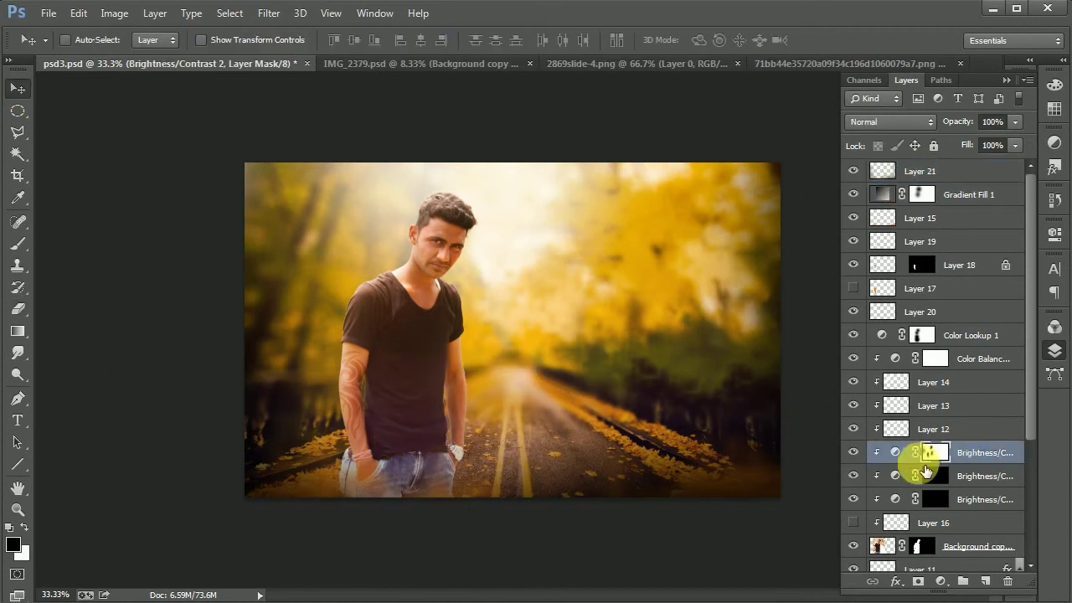
pyautogui.scroll(-1, 927, 475)
pyautogui.click(962, 528)
pyautogui.click(941, 582)
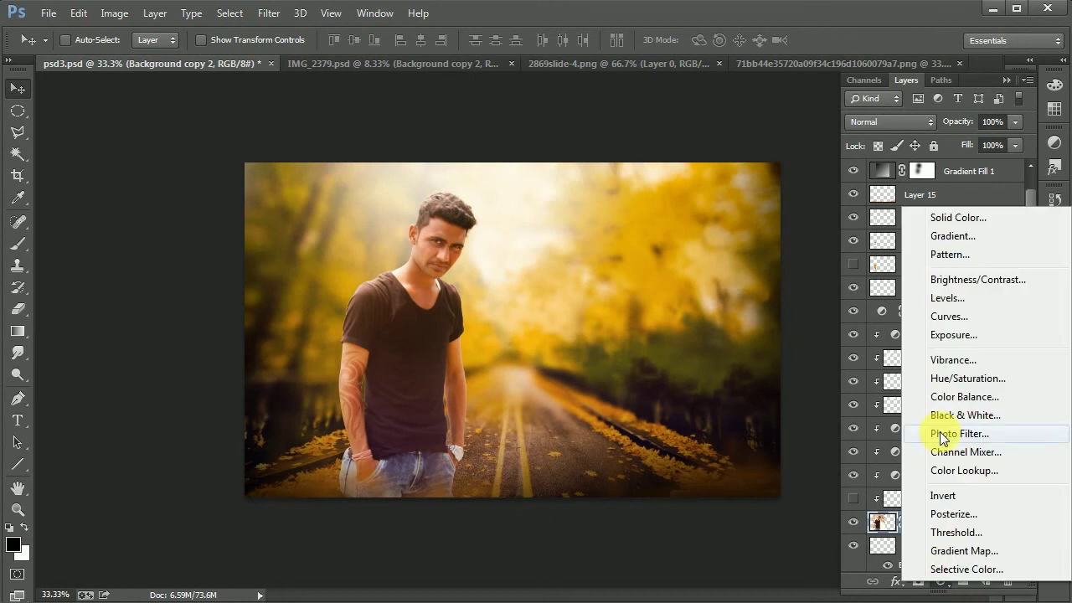
pyautogui.click(972, 279)
pyautogui.click(907, 506)
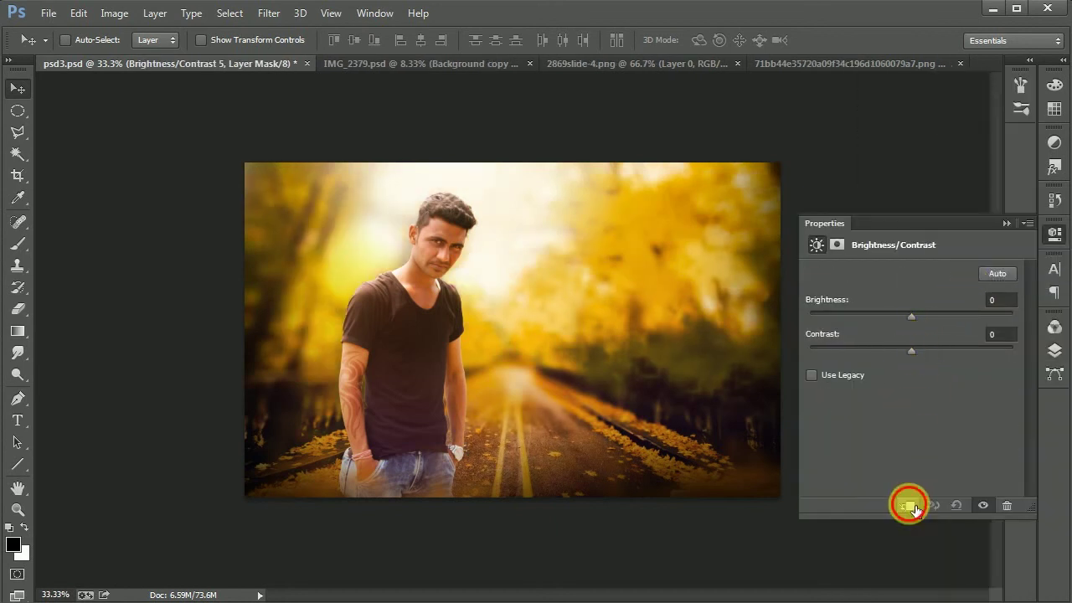
pyautogui.click(1055, 350)
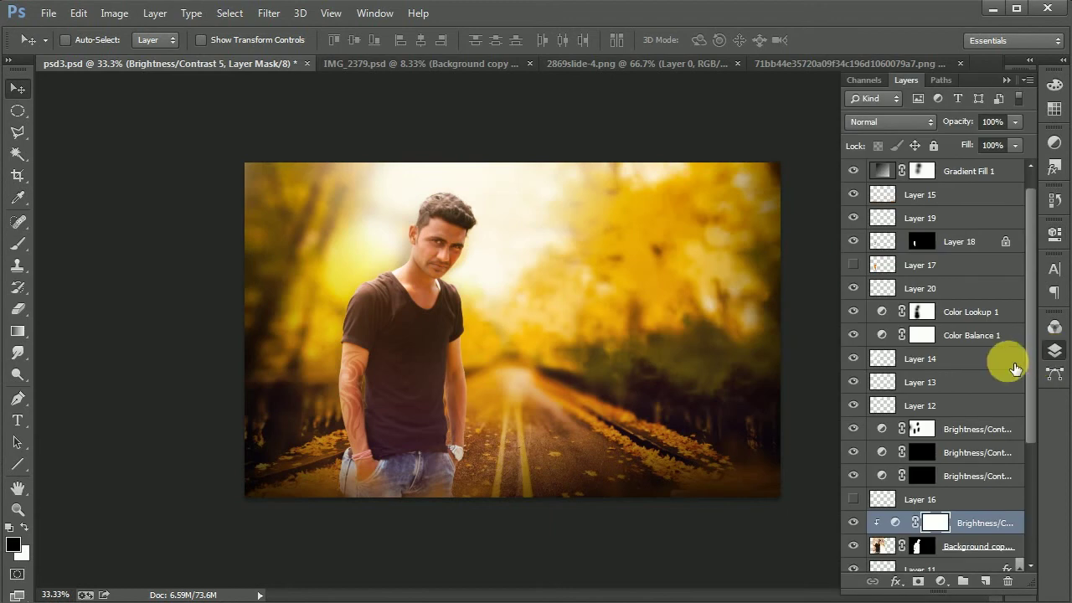
pyautogui.keyDown('alt'); pyautogui.click(972, 518); pyautogui.keyUp('alt')
pyautogui.click(940, 581)
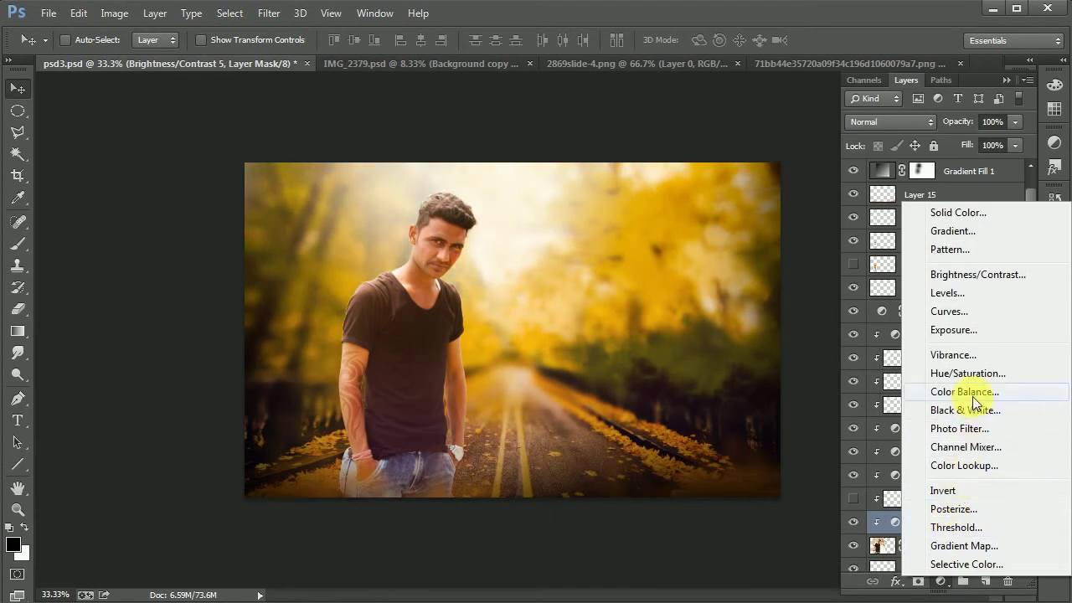
pyautogui.click(970, 410)
pyautogui.hotkey('ctrl', 'z')
pyautogui.click(1055, 351)
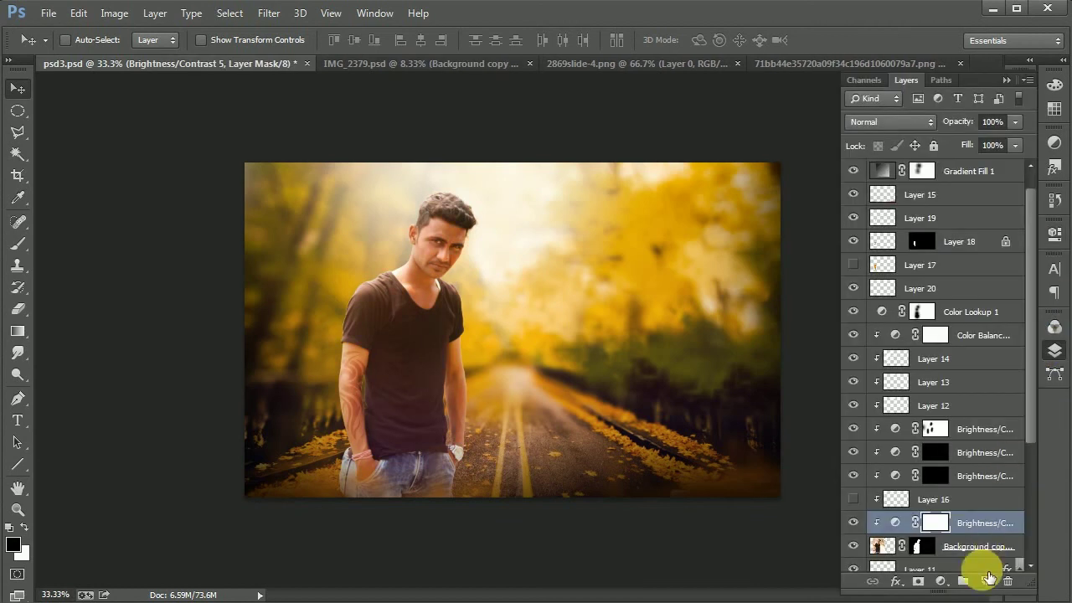
# Step: Add another Brightness/Contrast adjustment clipped to the man, with contrast 45 and slightly lowered brightness
pyautogui.click(941, 581)
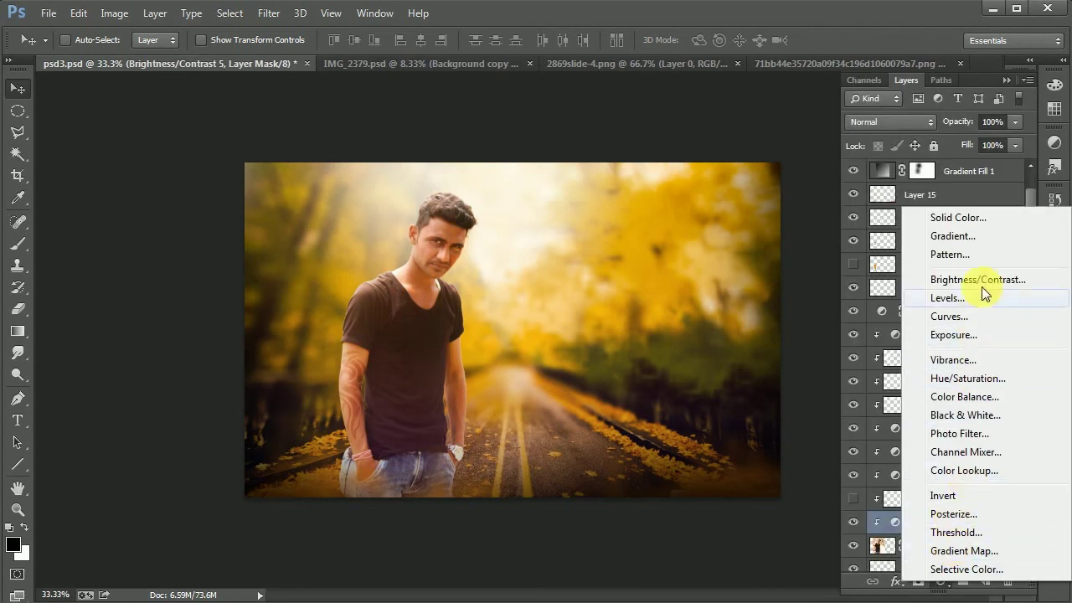
pyautogui.click(972, 280)
pyautogui.moveTo(912, 347); pyautogui.dragTo(957, 346)
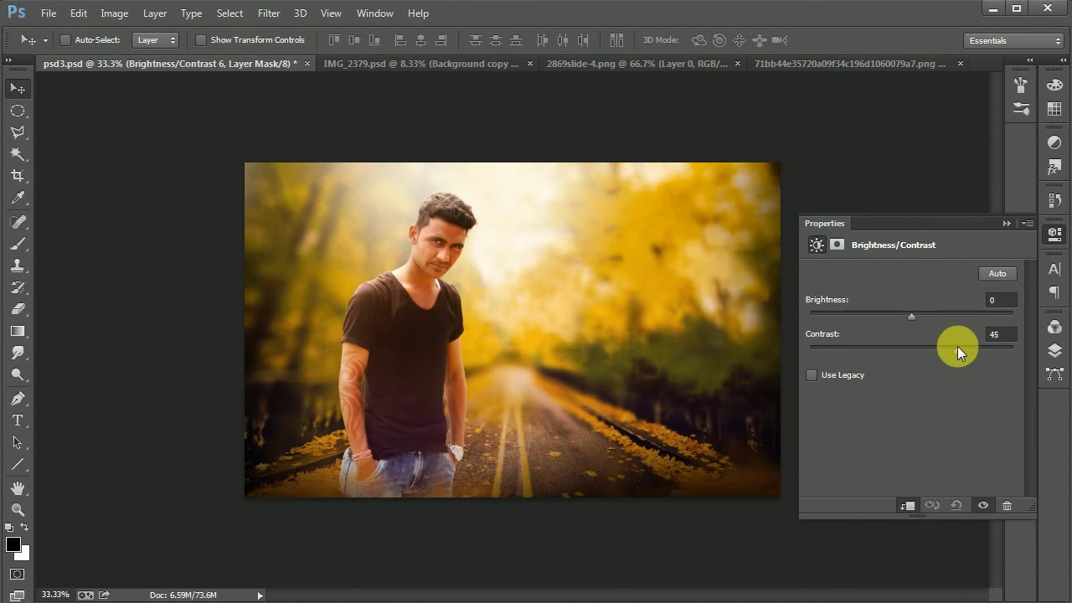
pyautogui.moveTo(912, 317); pyautogui.dragTo(891, 315)
pyautogui.click(1055, 351)
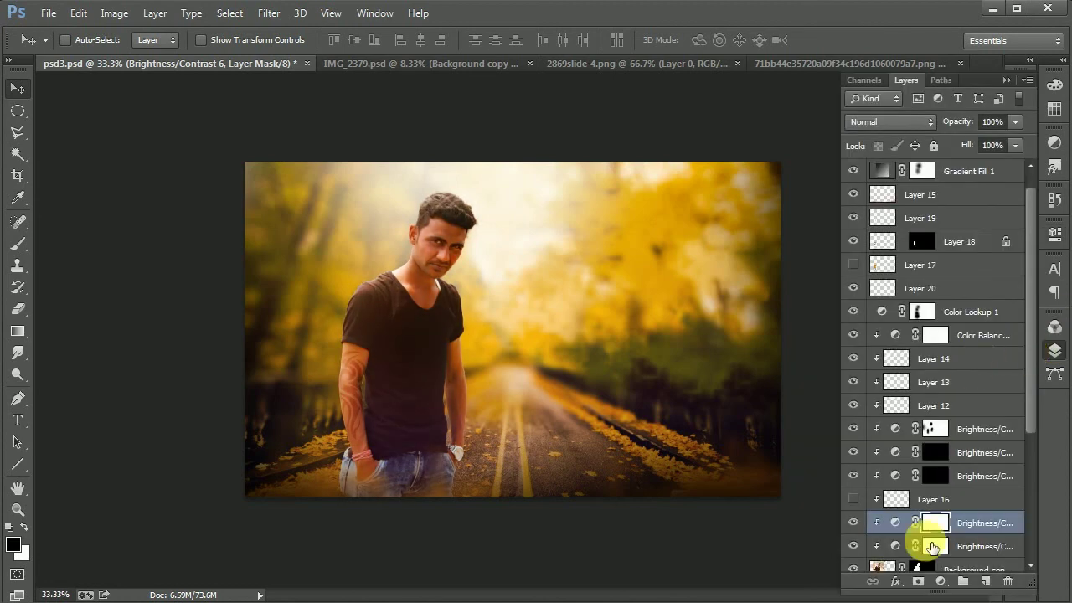
# Step: Mask the upper clipped Brightness/Contrast adjustment over the man's head and torso with radial black-to-transparent gradients, raising the opacity to 100%
pyautogui.click(17, 331)
pyautogui.click(84, 39)
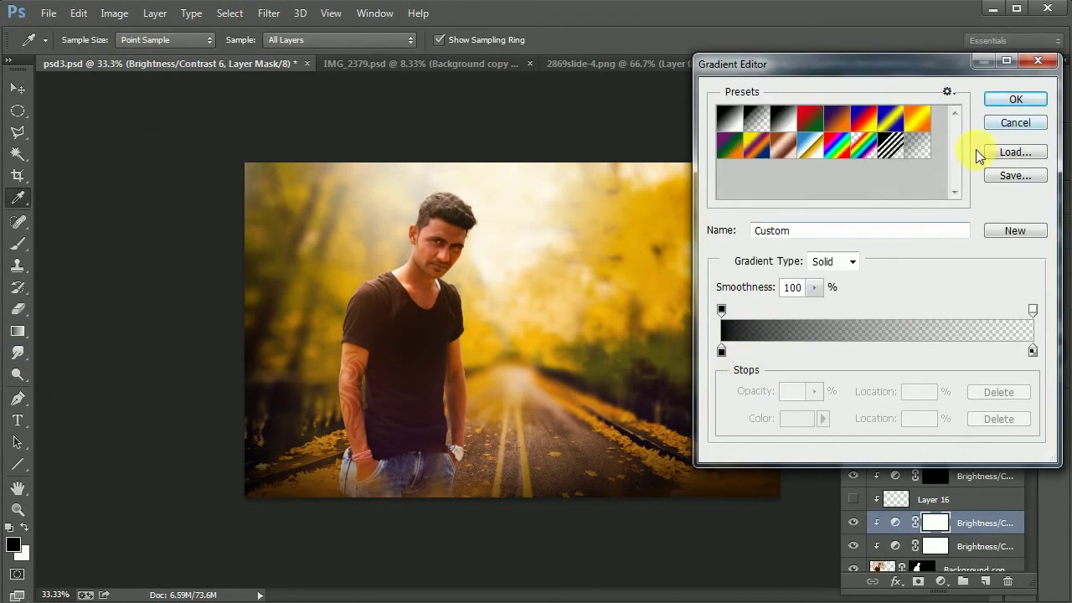
pyautogui.click(1015, 99)
pyautogui.moveTo(414, 219); pyautogui.dragTo(474, 448)
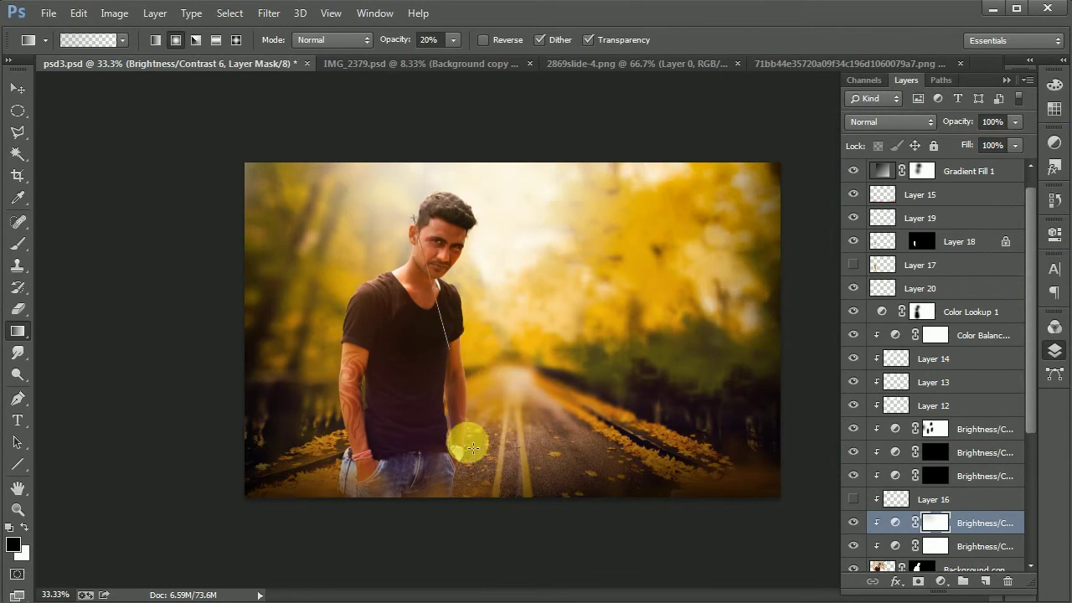
pyautogui.press('0')
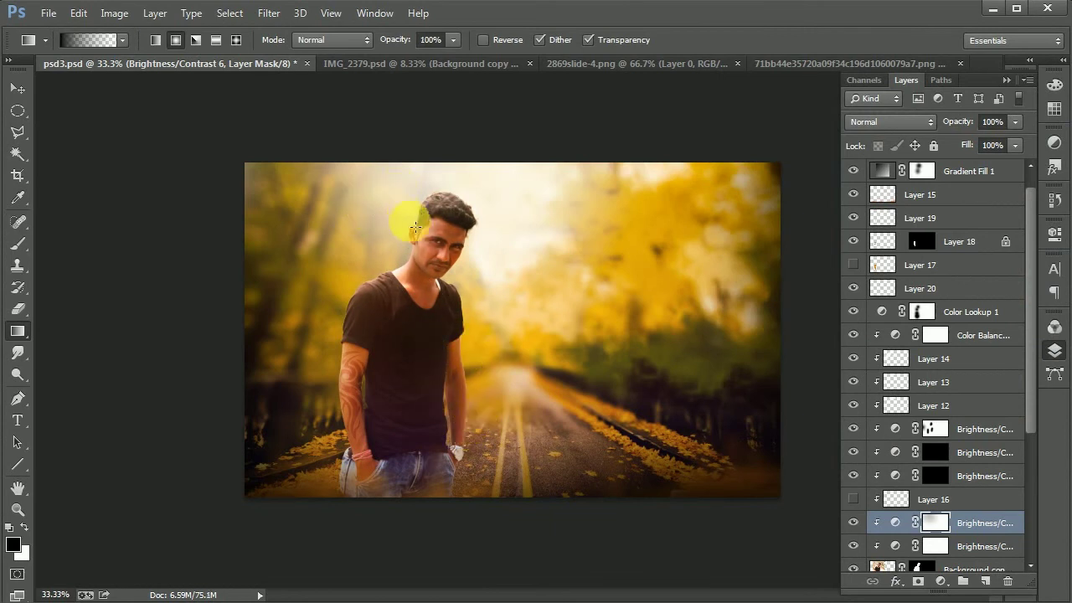
pyautogui.moveTo(357, 204); pyautogui.dragTo(467, 368)
pyautogui.moveTo(335, 206); pyautogui.dragTo(467, 427)
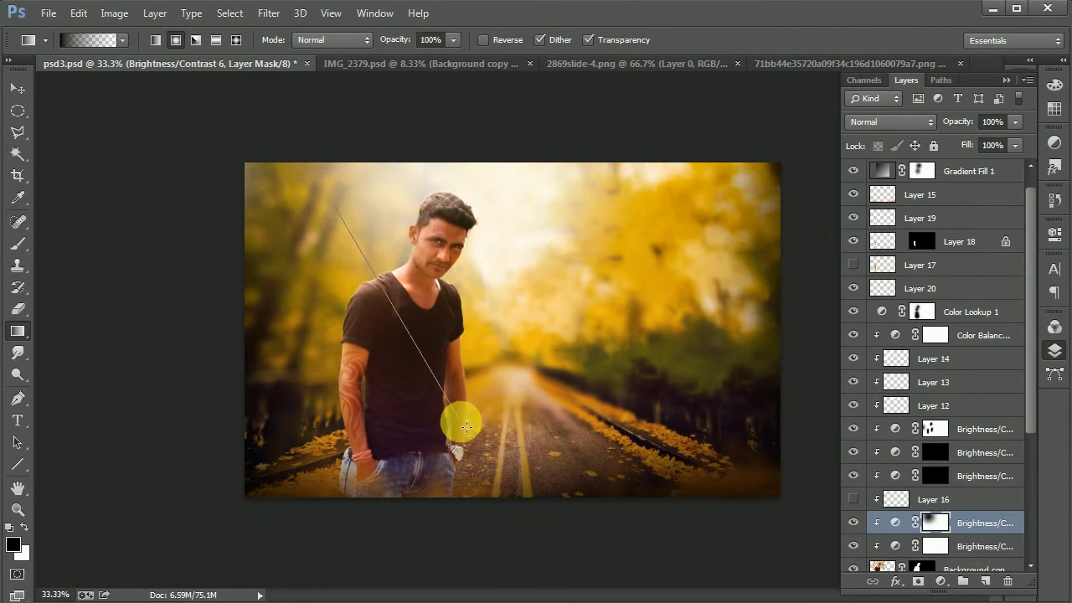
pyautogui.moveTo(343, 269); pyautogui.dragTo(473, 420)
pyautogui.moveTo(386, 320); pyautogui.dragTo(437, 410)
pyautogui.click(18, 88)
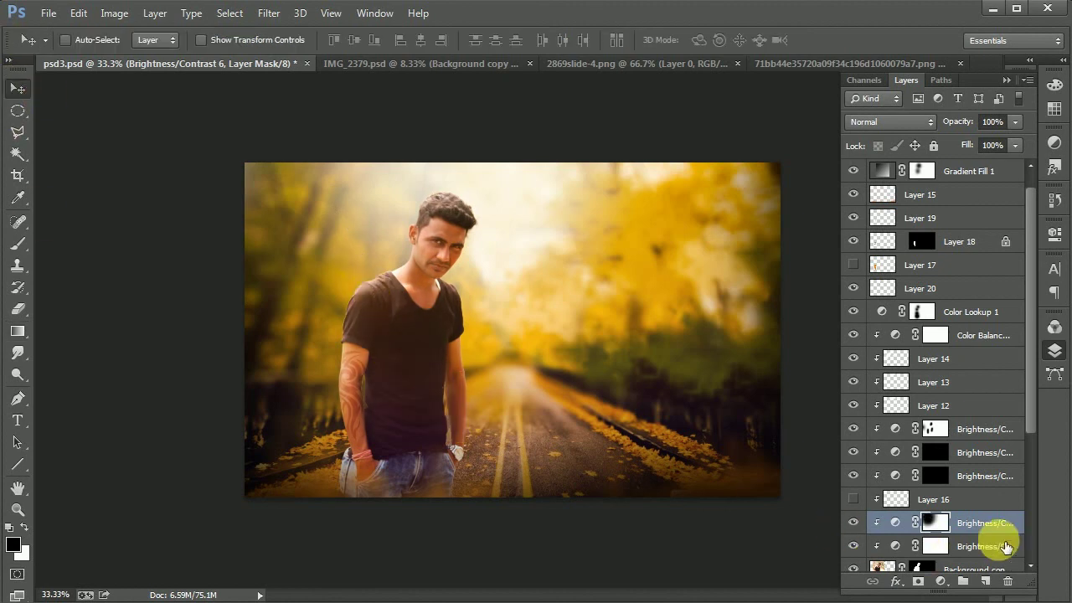
# Step: Group all layers above Layer 1, from Group 1 to the topmost layer, and merge a duplicate of the group into a single layer
pyautogui.scroll(-5, 999, 557)
pyautogui.click(955, 521)
pyautogui.scroll(5, 951, 352)
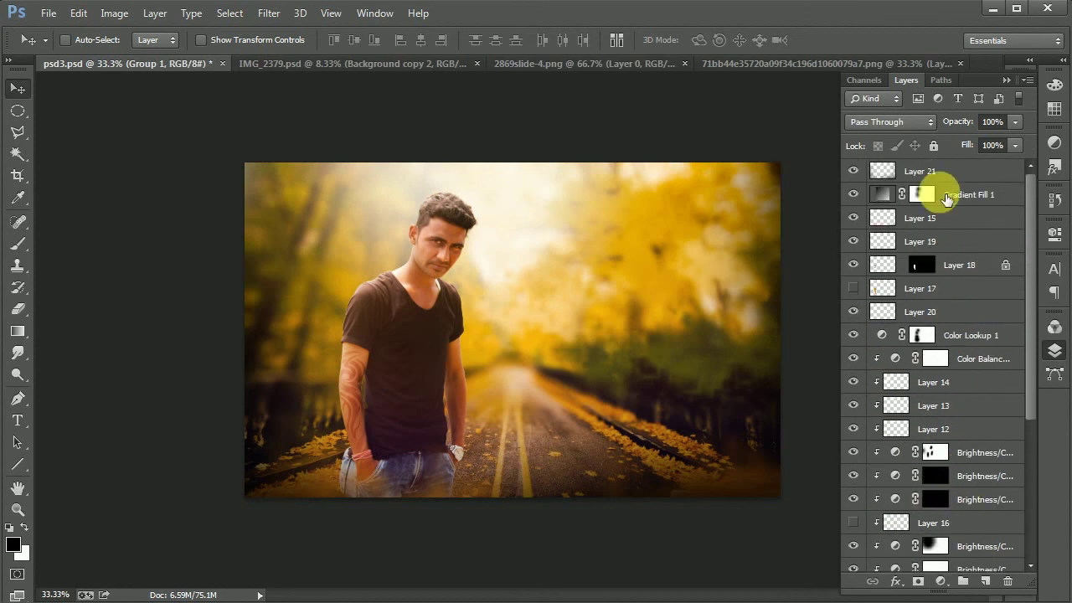
pyautogui.keyDown('shift'); pyautogui.click(945, 191); pyautogui.keyUp('shift')
pyautogui.hotkey('ctrl', 'g')
pyautogui.hotkey('ctrl', 'j')
pyautogui.hotkey('ctrl', 'e')
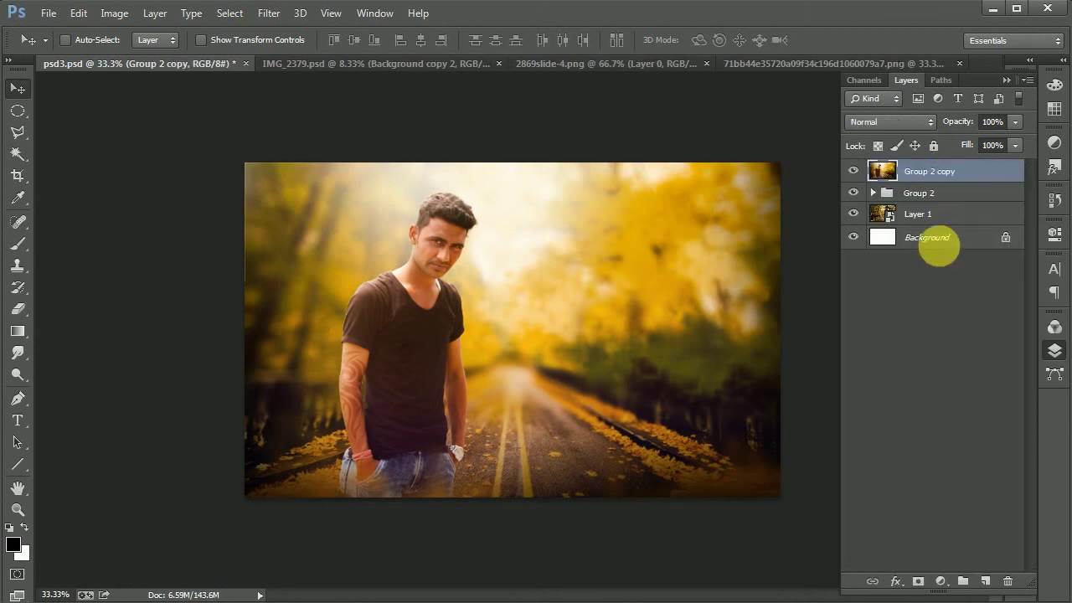
# Step: Apply the Camera Raw Filter to the merged copy with temperature +10, tint +18, exposure -0.25, contrast +14, shadows -15 and sharpening radius 1.1
pyautogui.click(269, 13)
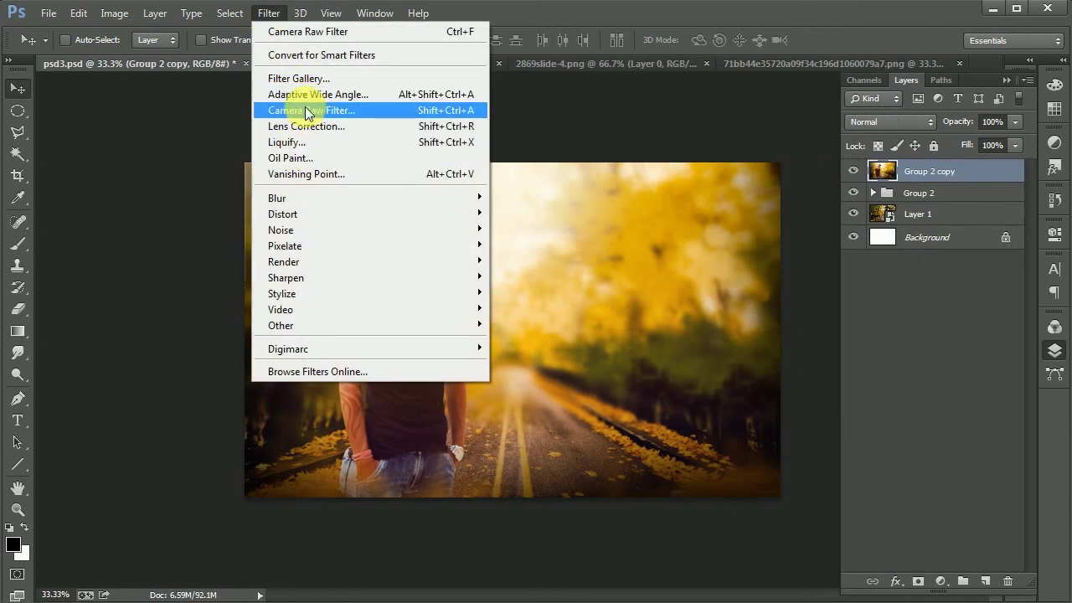
pyautogui.click(311, 110)
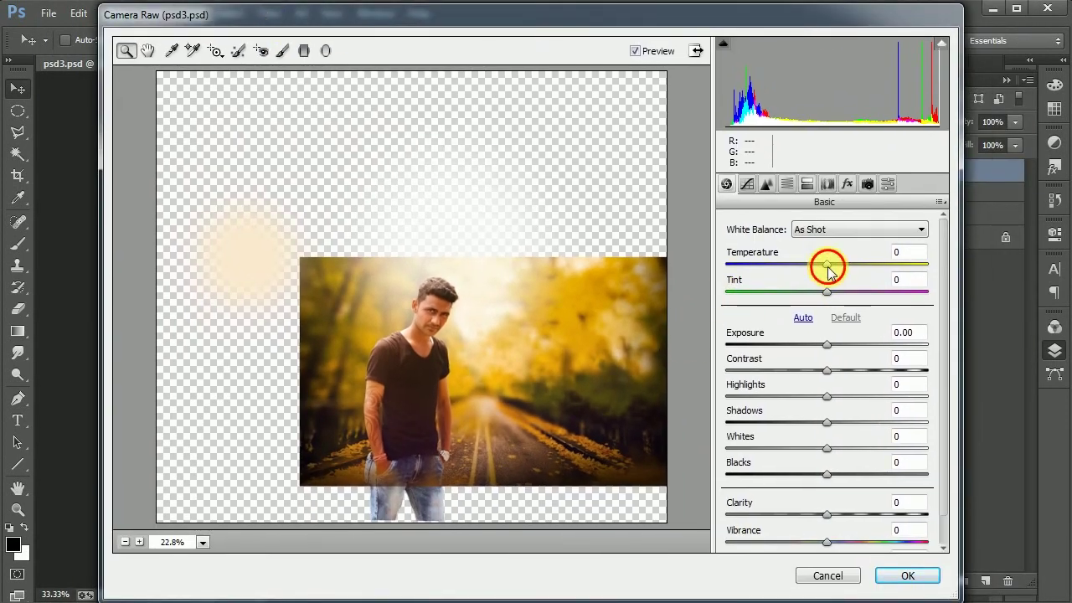
pyautogui.moveTo(828, 265); pyautogui.dragTo(837, 265)
pyautogui.moveTo(827, 344); pyautogui.dragTo(842, 370)
pyautogui.moveTo(826, 422); pyautogui.dragTo(813, 422)
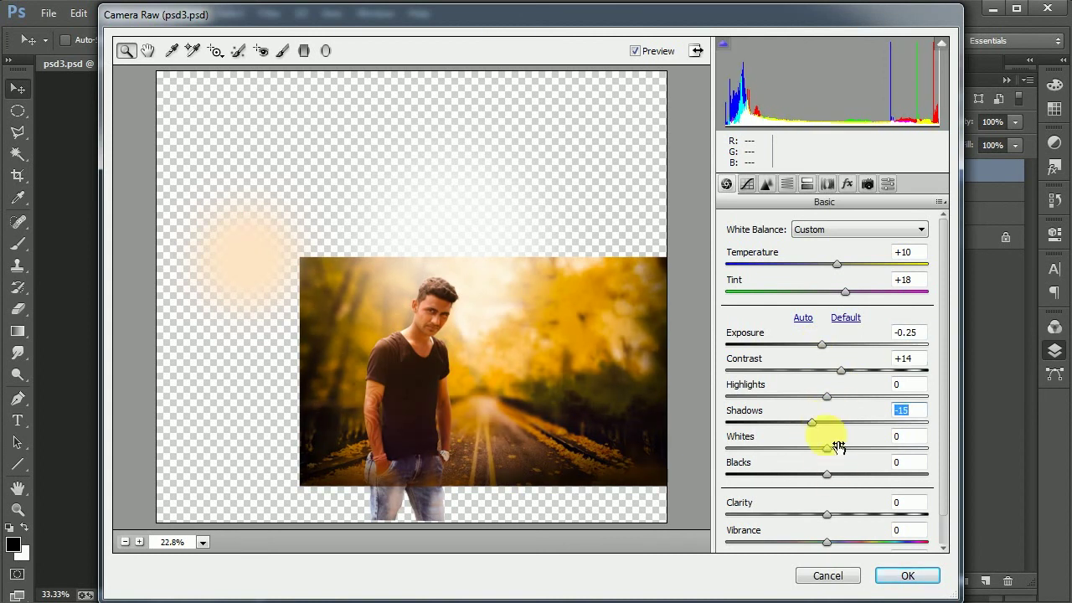
pyautogui.click(767, 184)
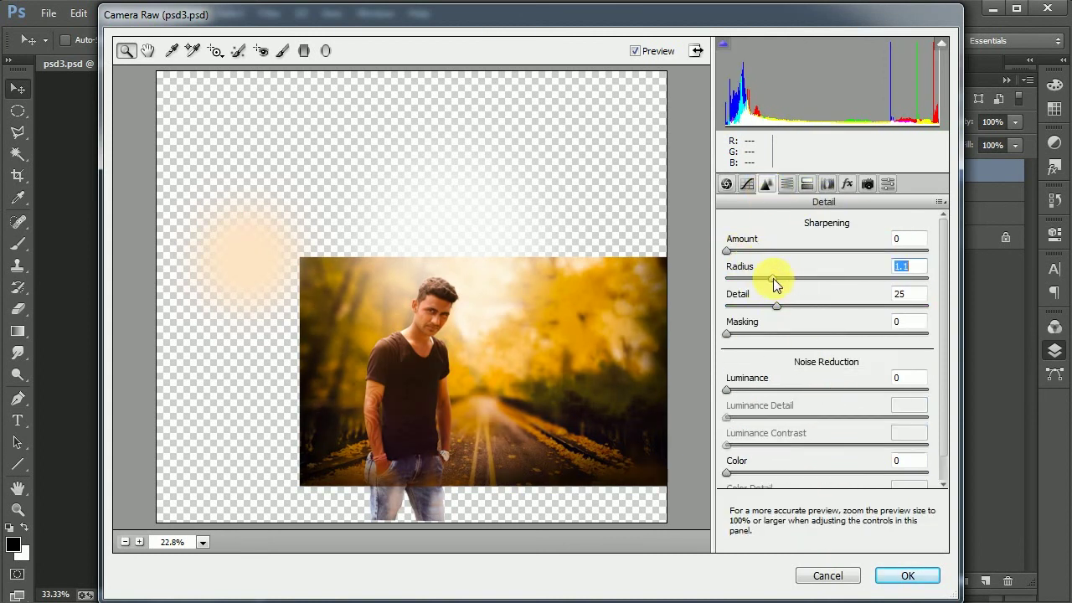
pyautogui.press('Return')
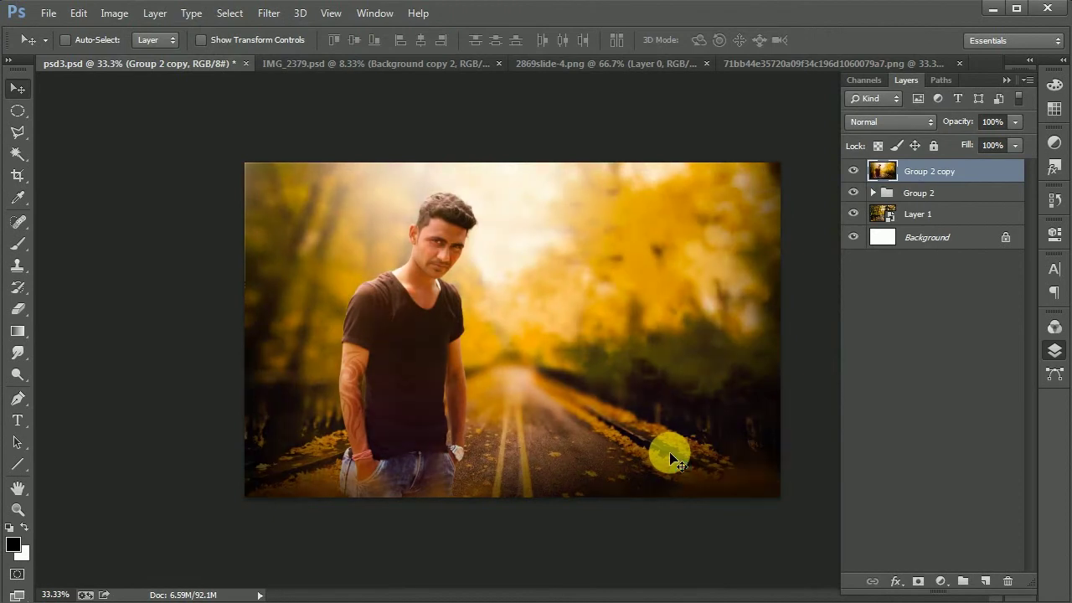